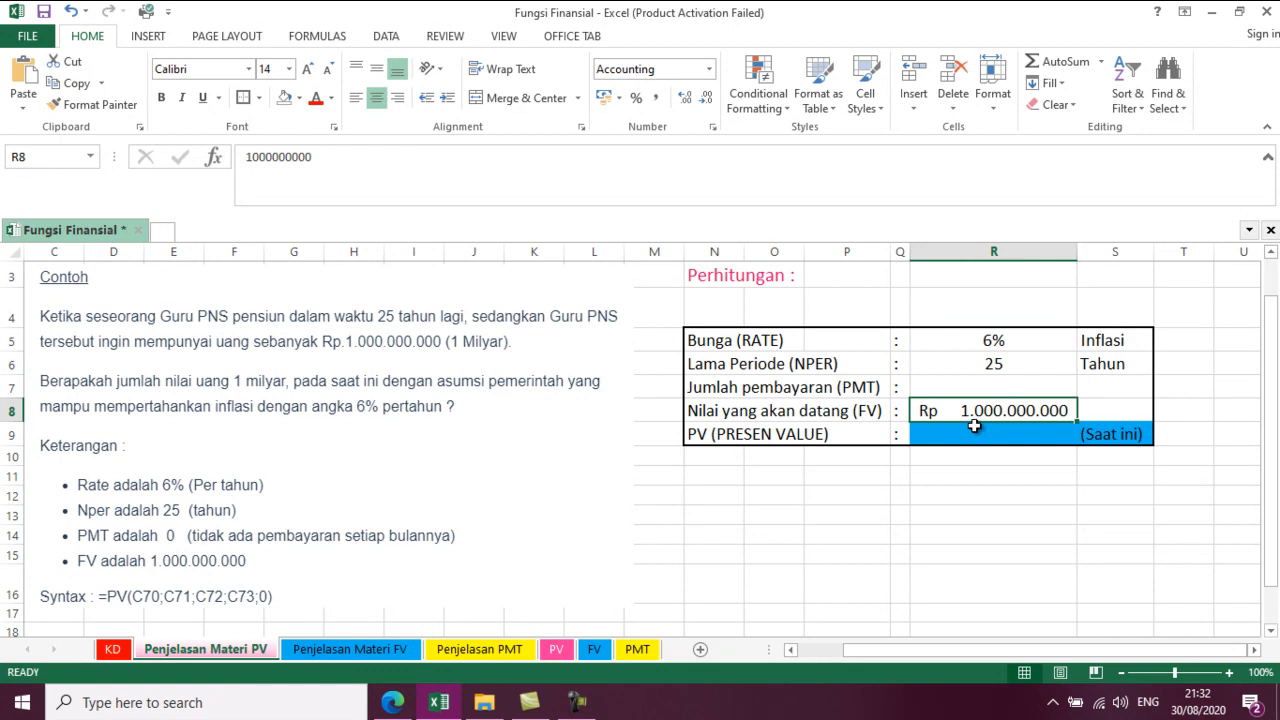
- Enter the formula =PV(R5;R6;R7) in the present value cell R9
click(996, 434)
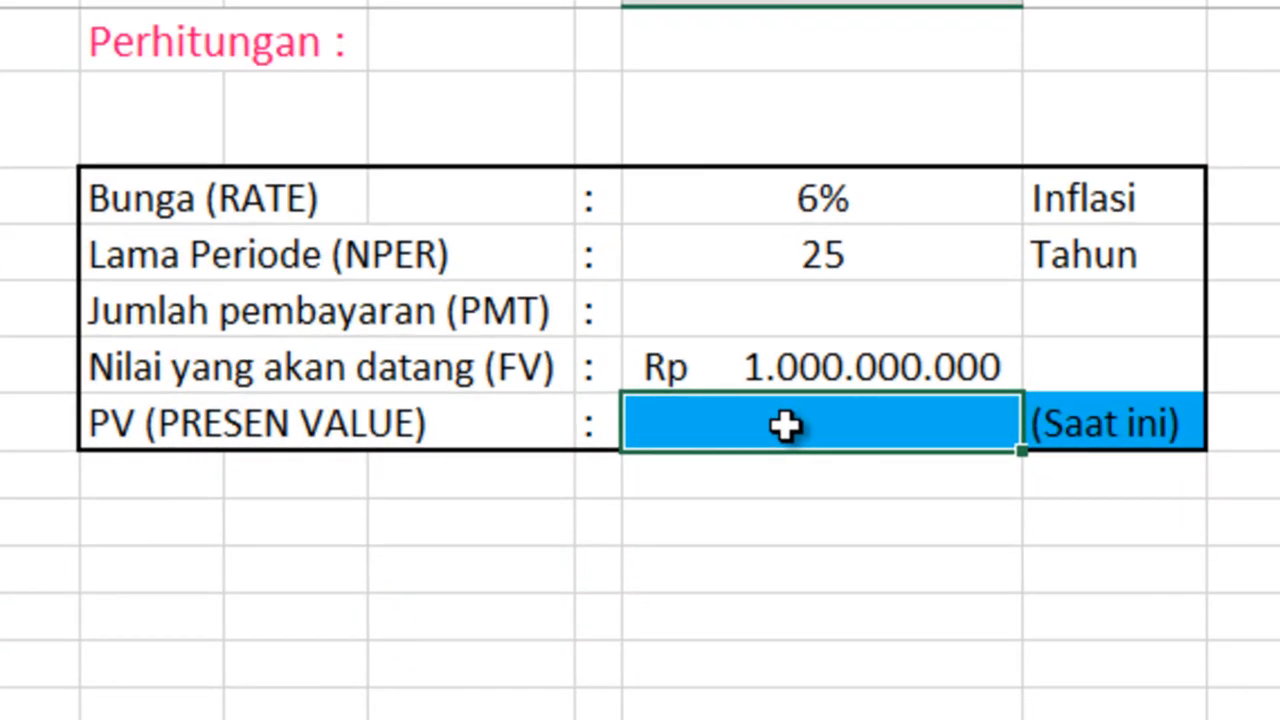
double_click(784, 426)
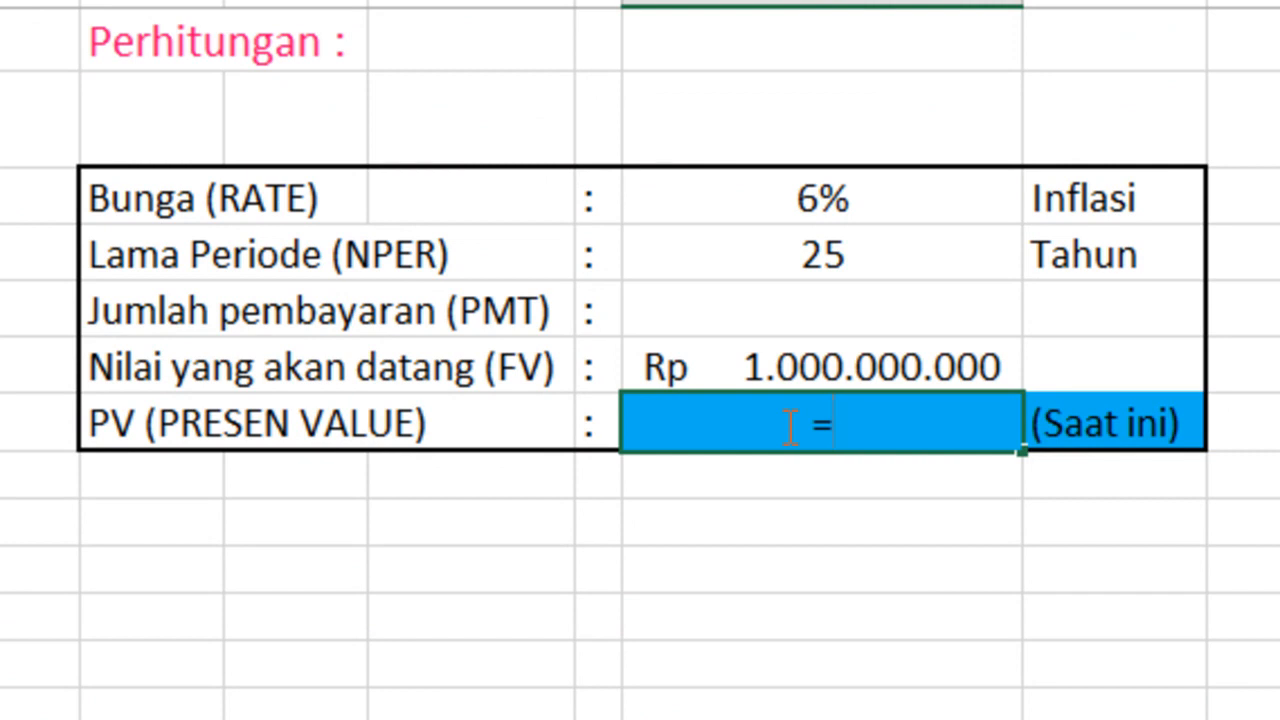
text(=p)
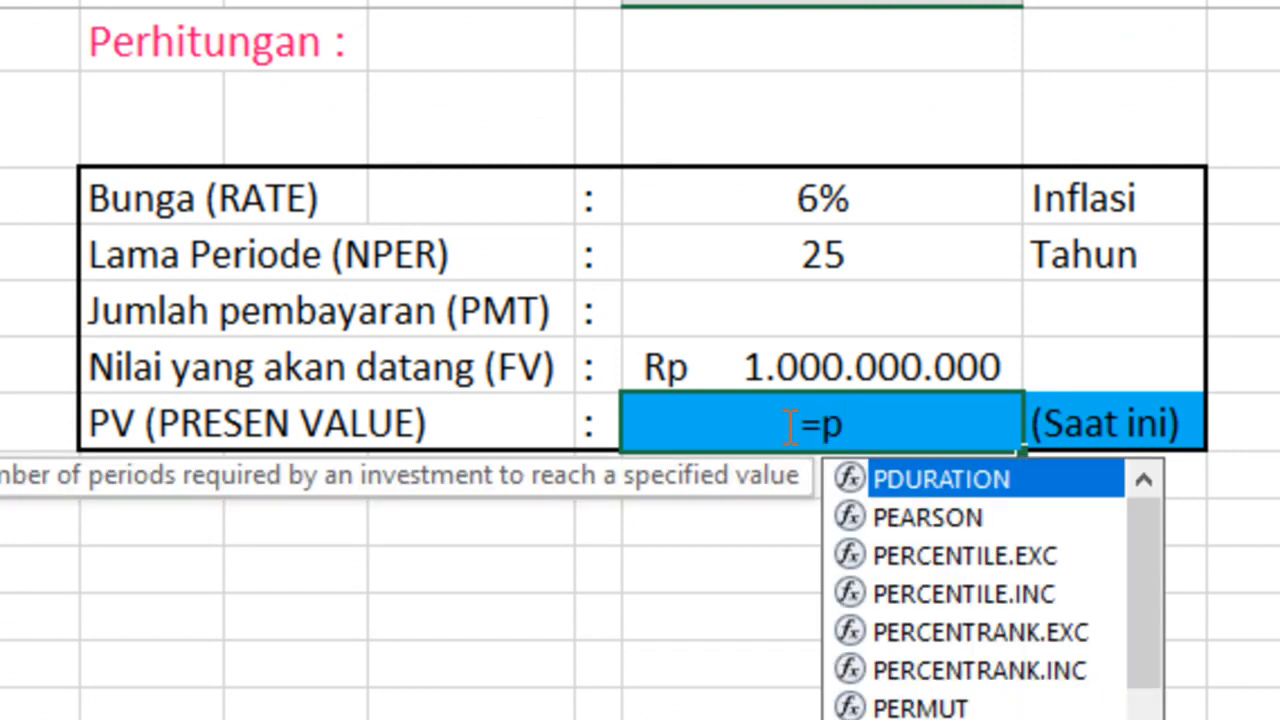
text(V)
key(BackSpace)
key(BackSpace)
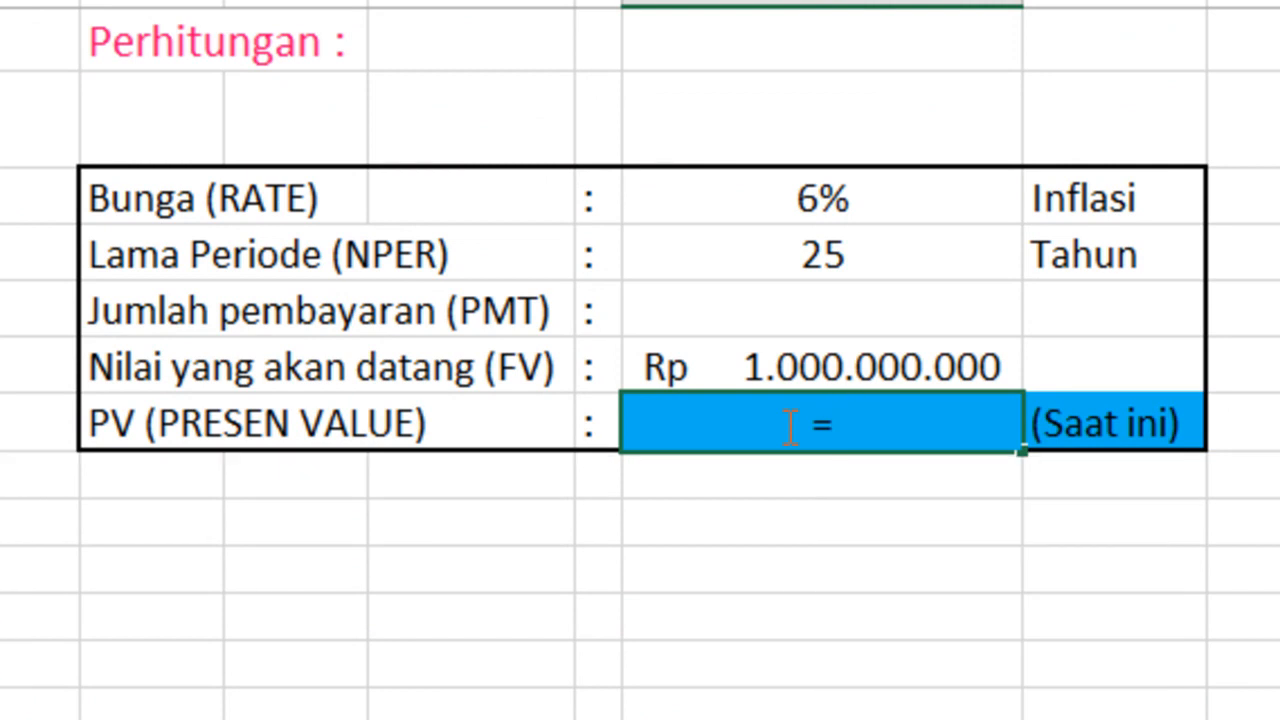
text(PV)
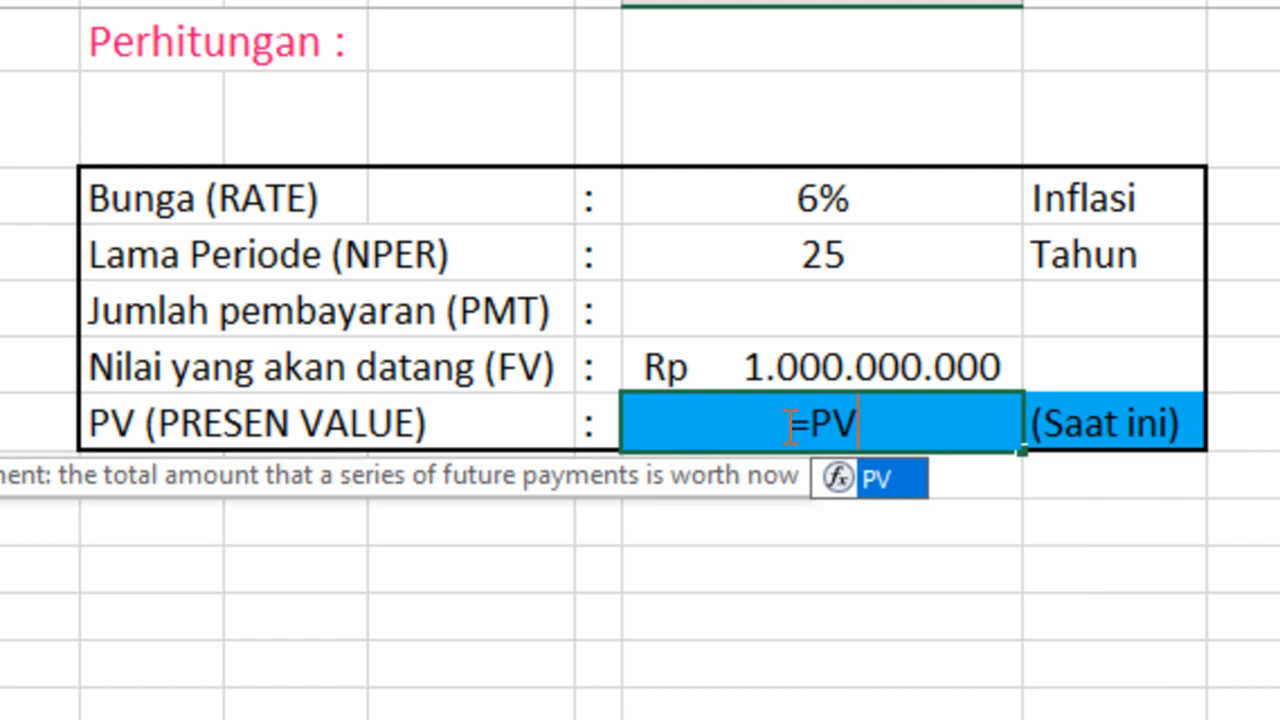
text(()
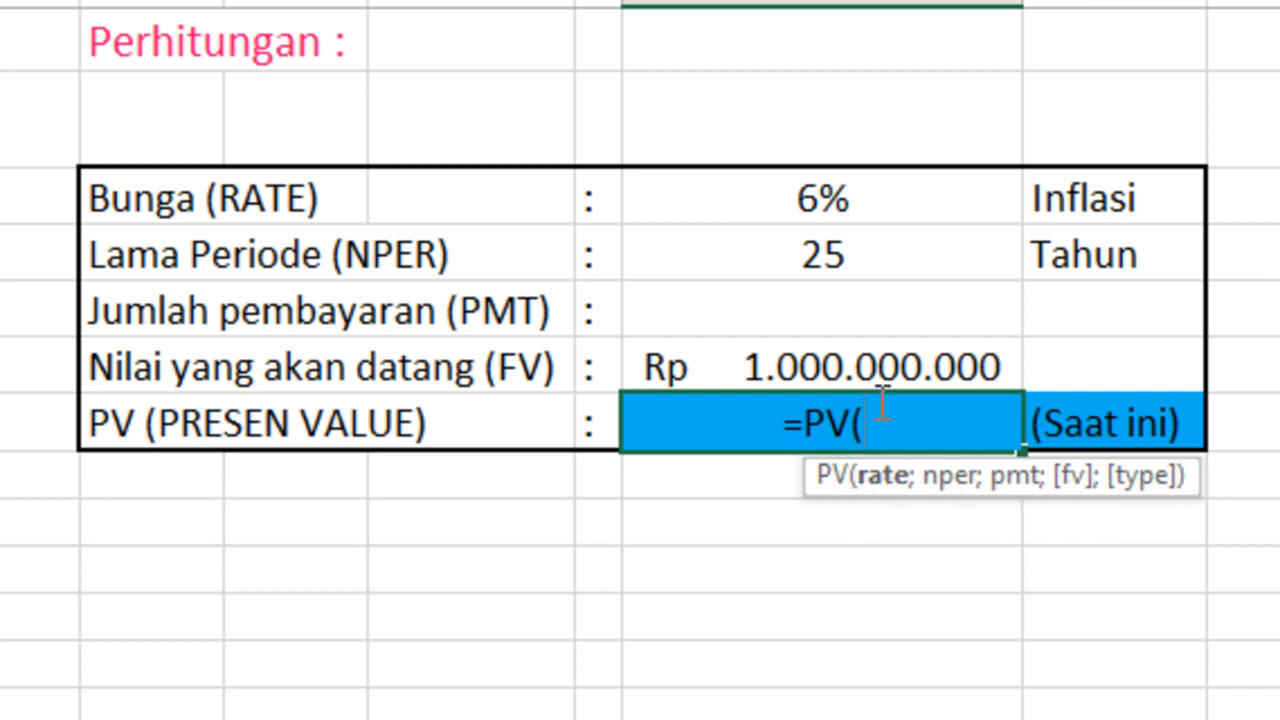
click(830, 201)
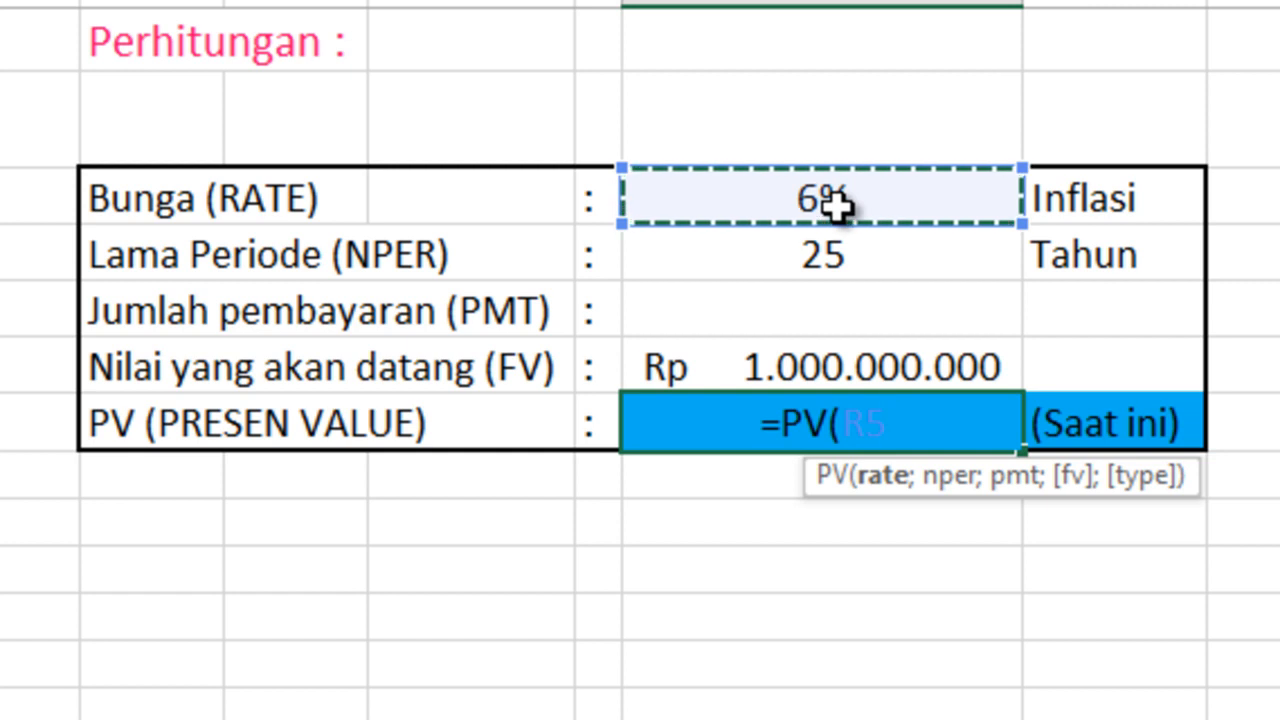
text(;)
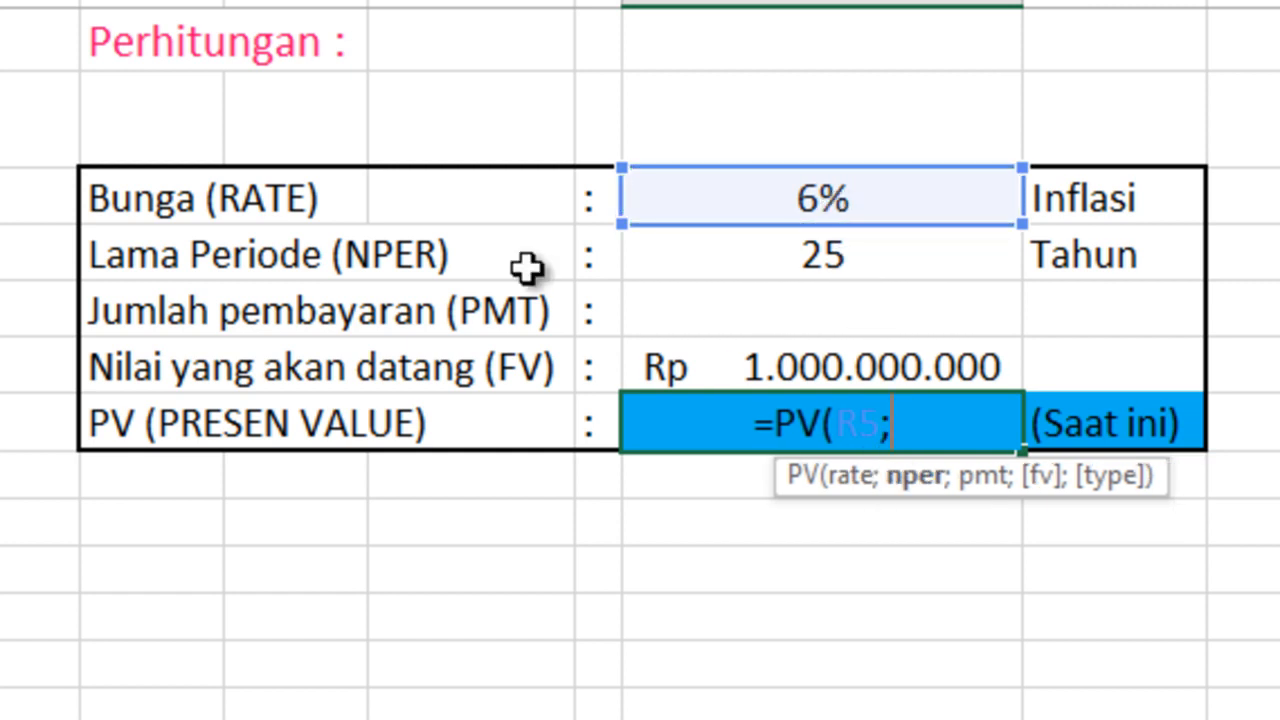
click(810, 257)
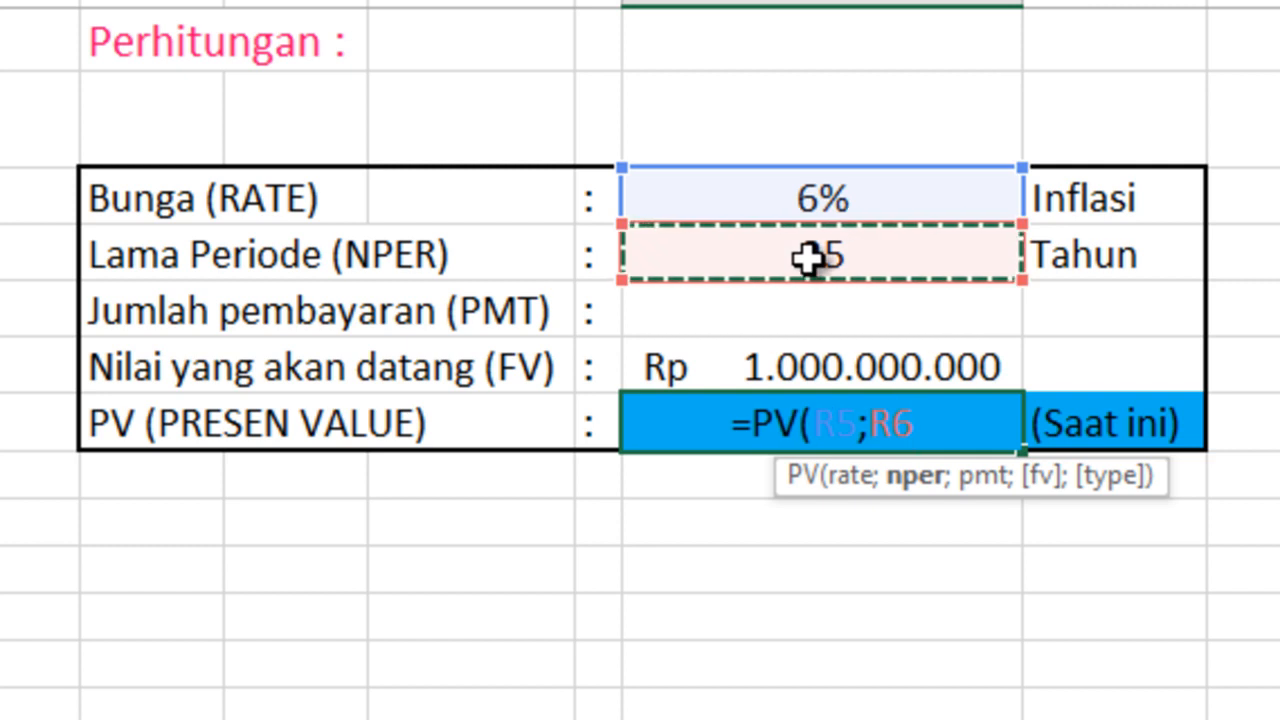
text(;)
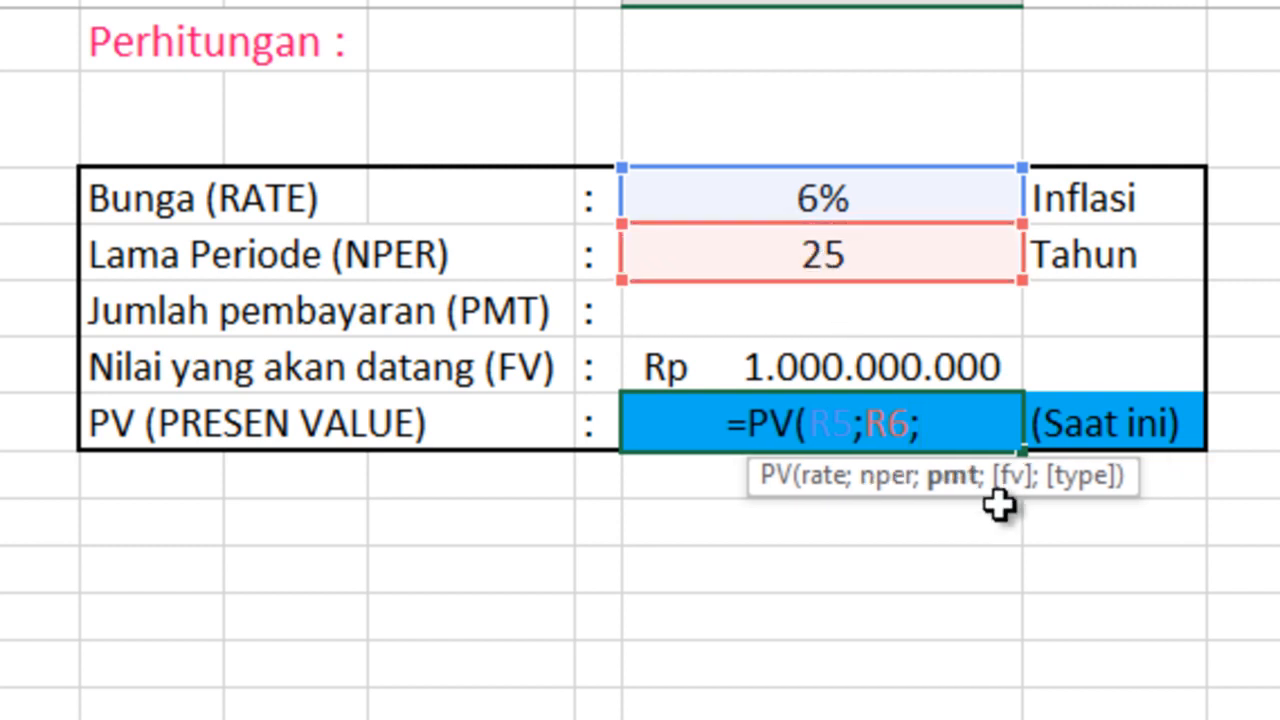
click(853, 315)
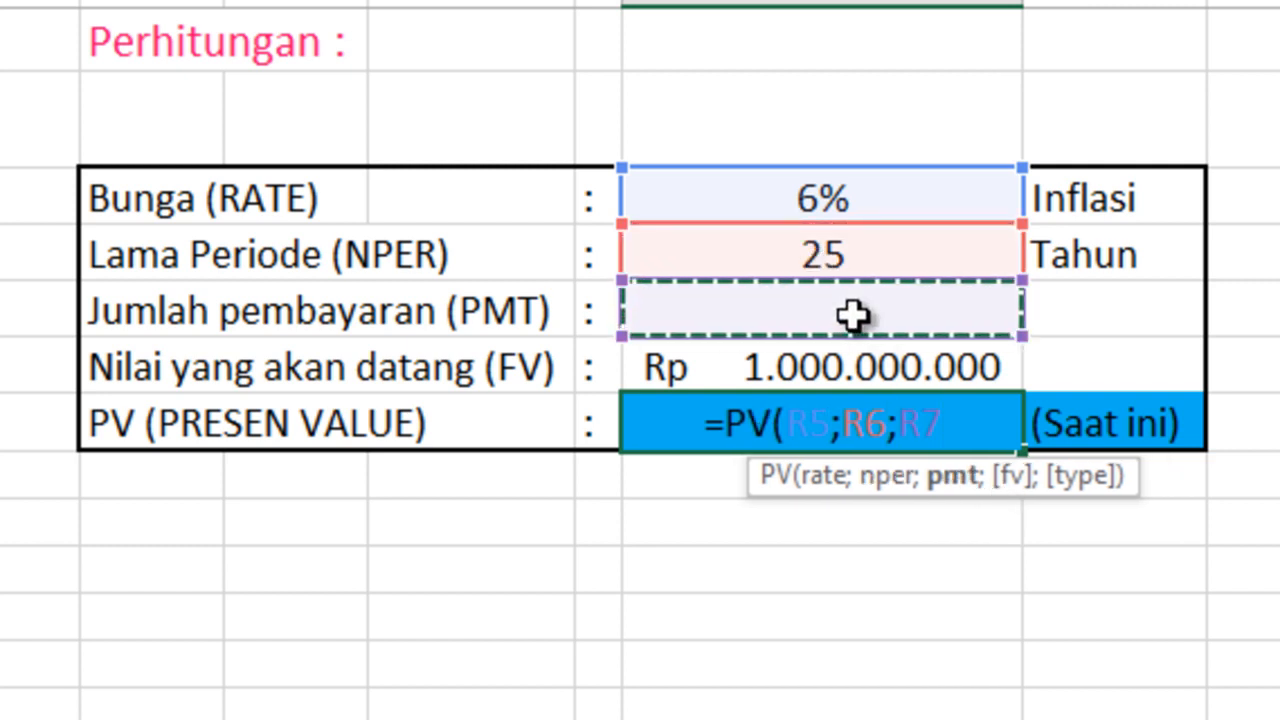
key(Return)
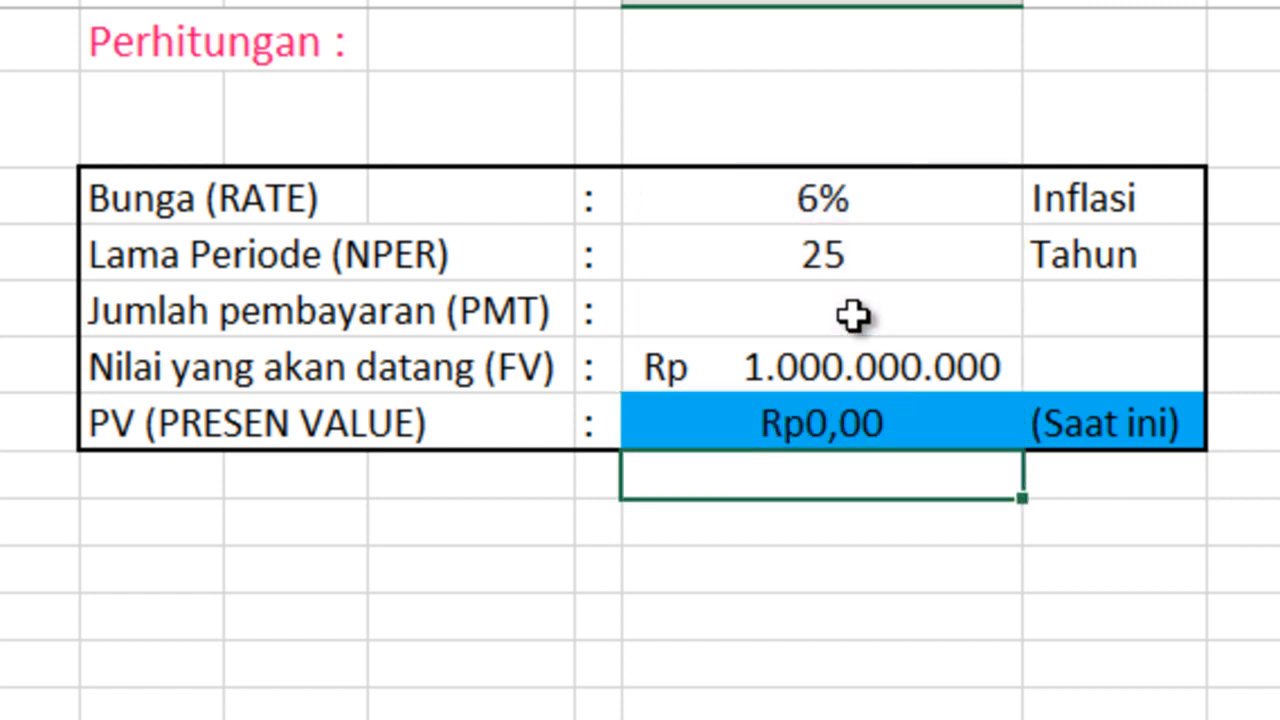
- Reopen the PV formula in R9 for editing and remove all its arguments, leaving only =PV(
click(820, 420)
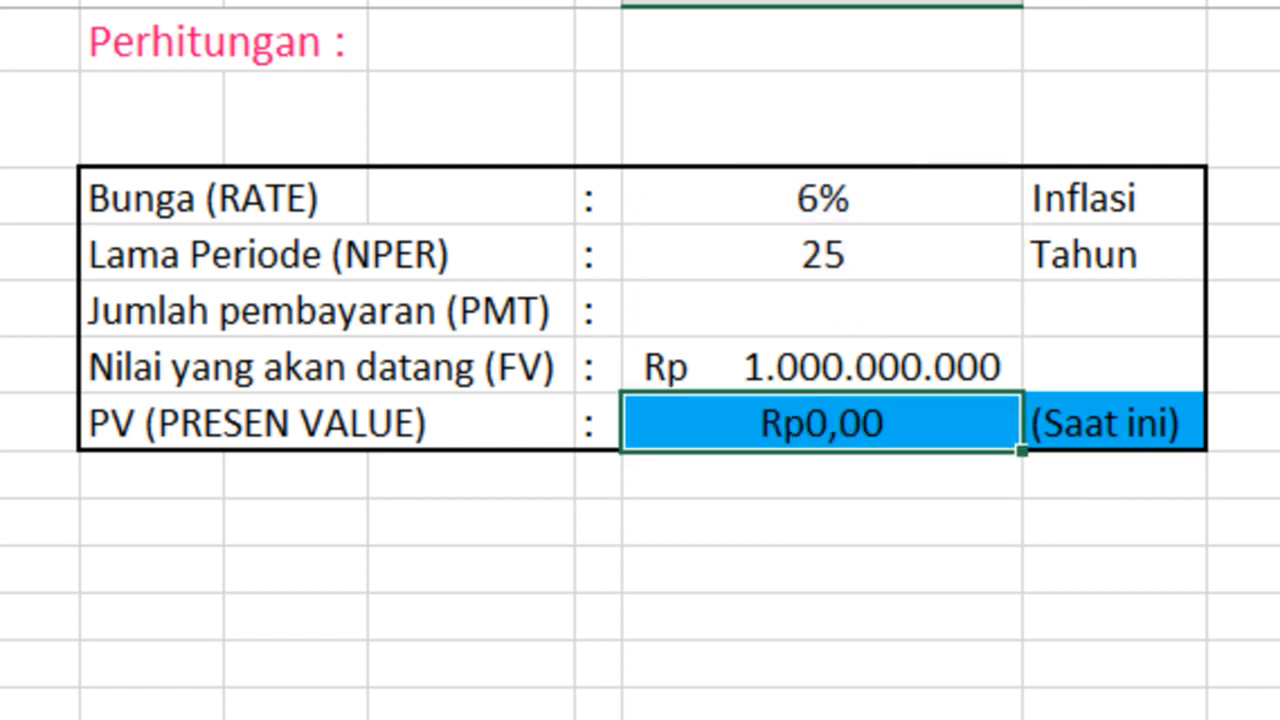
key(F2)
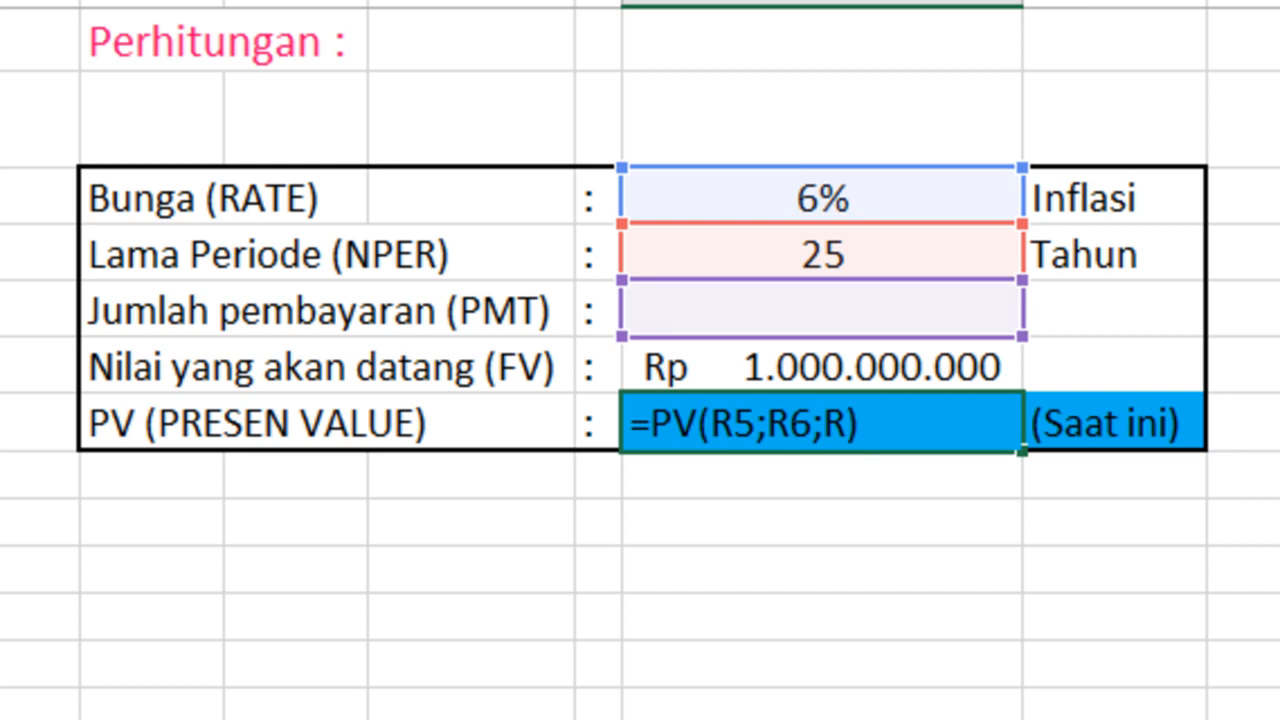
key(BackSpace)
key(BackSpace)
key(BackSpace)
key(BackSpace)
key(BackSpace)
key(BackSpace)
key(BackSpace)
key(BackSpace)
key(BackSpace)
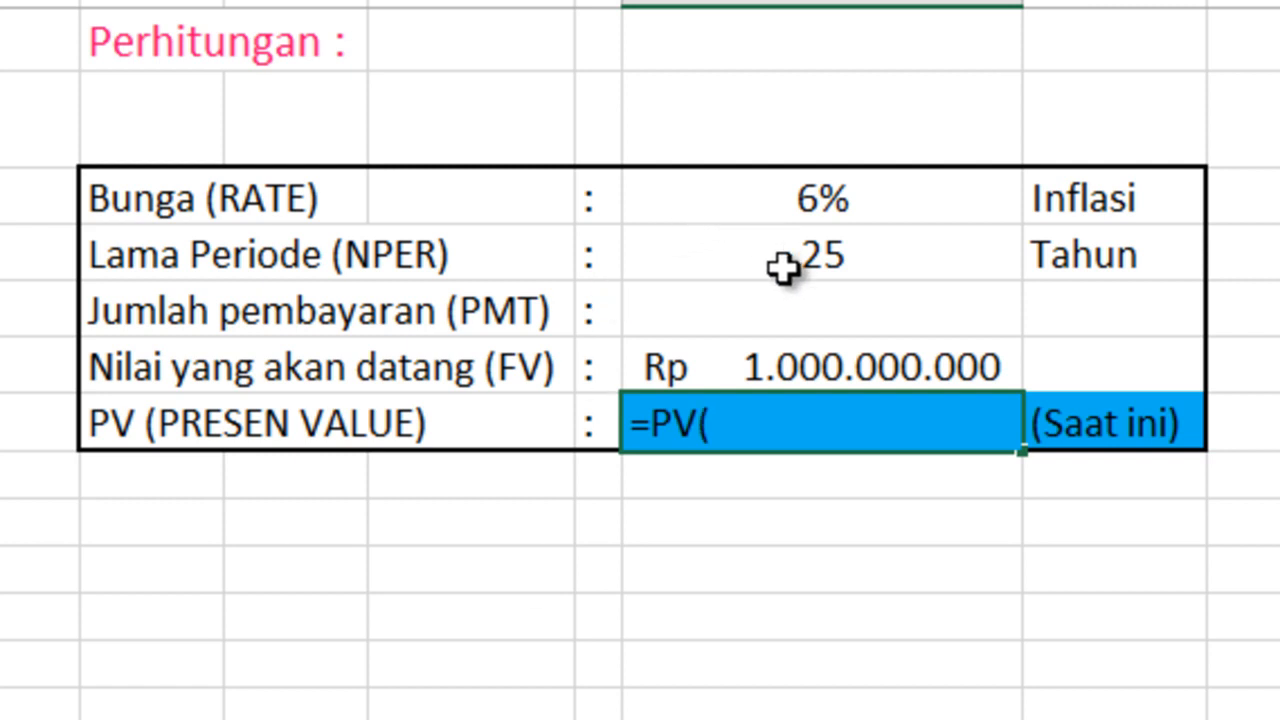
- Complete the R9 formula as =PV(R5;R6;R7;R8), using the rate, period, payment and future value cells
click(800, 203)
text(;)
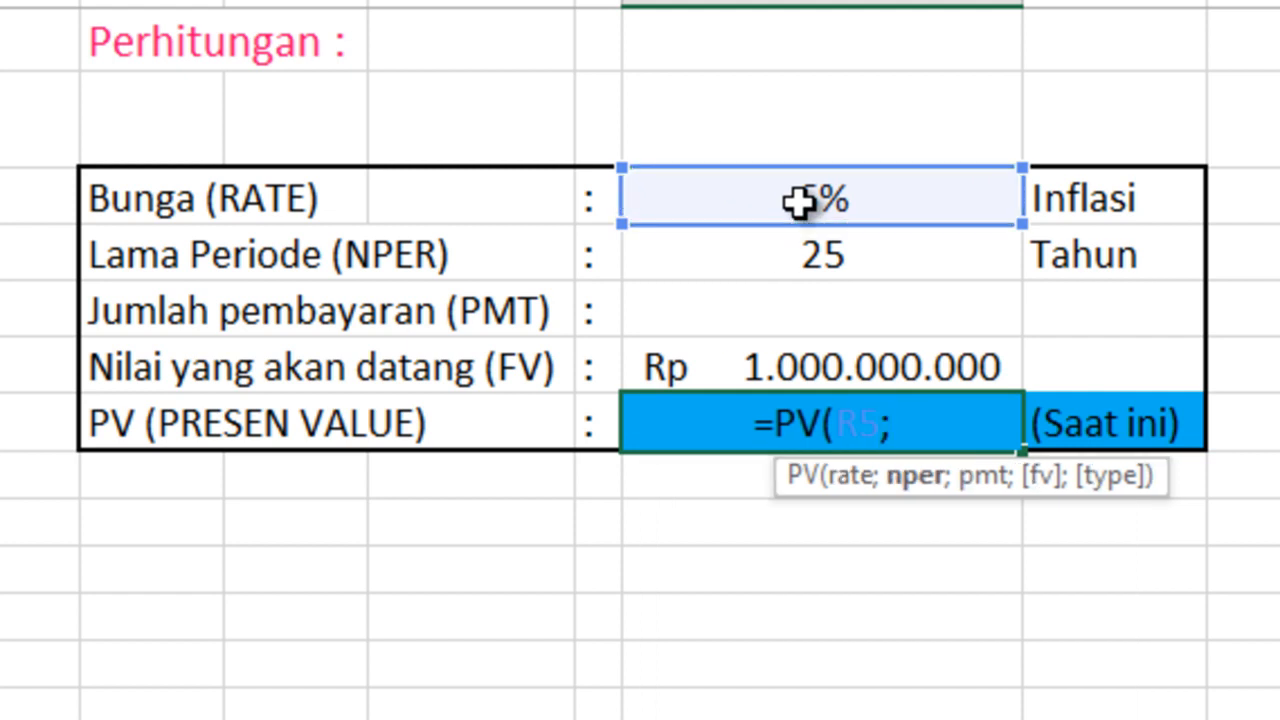
click(871, 257)
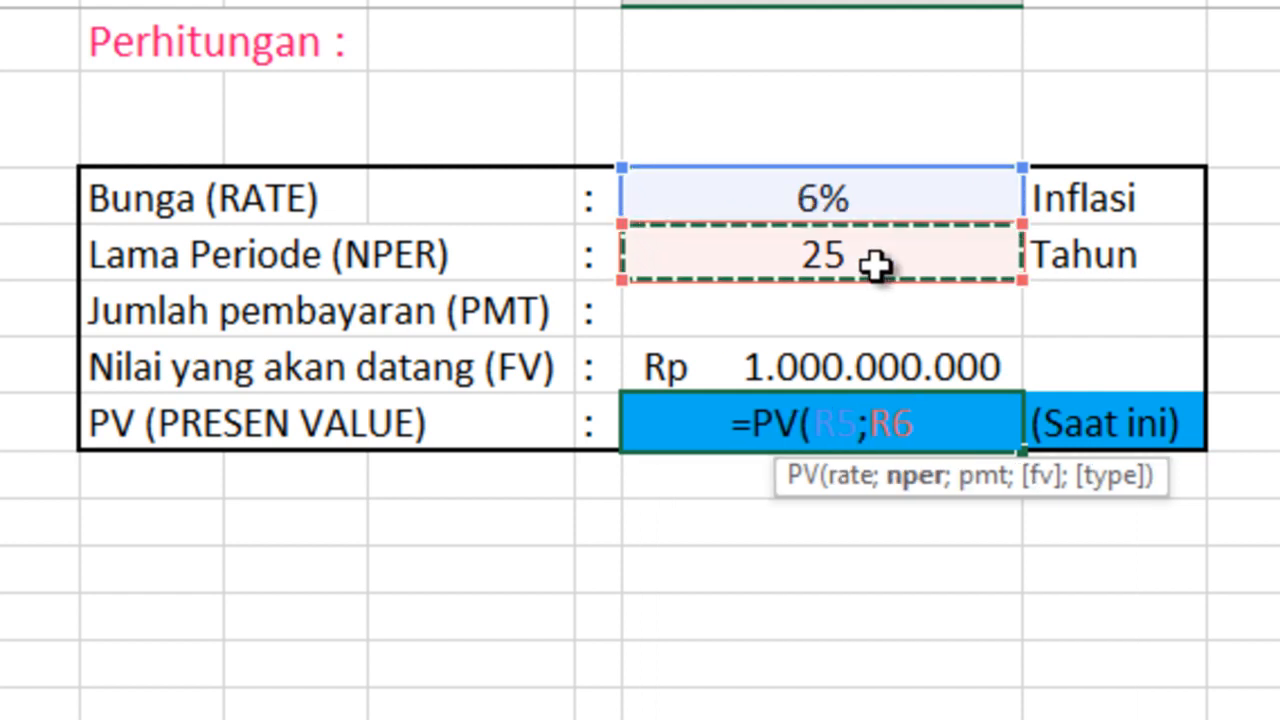
text(;)
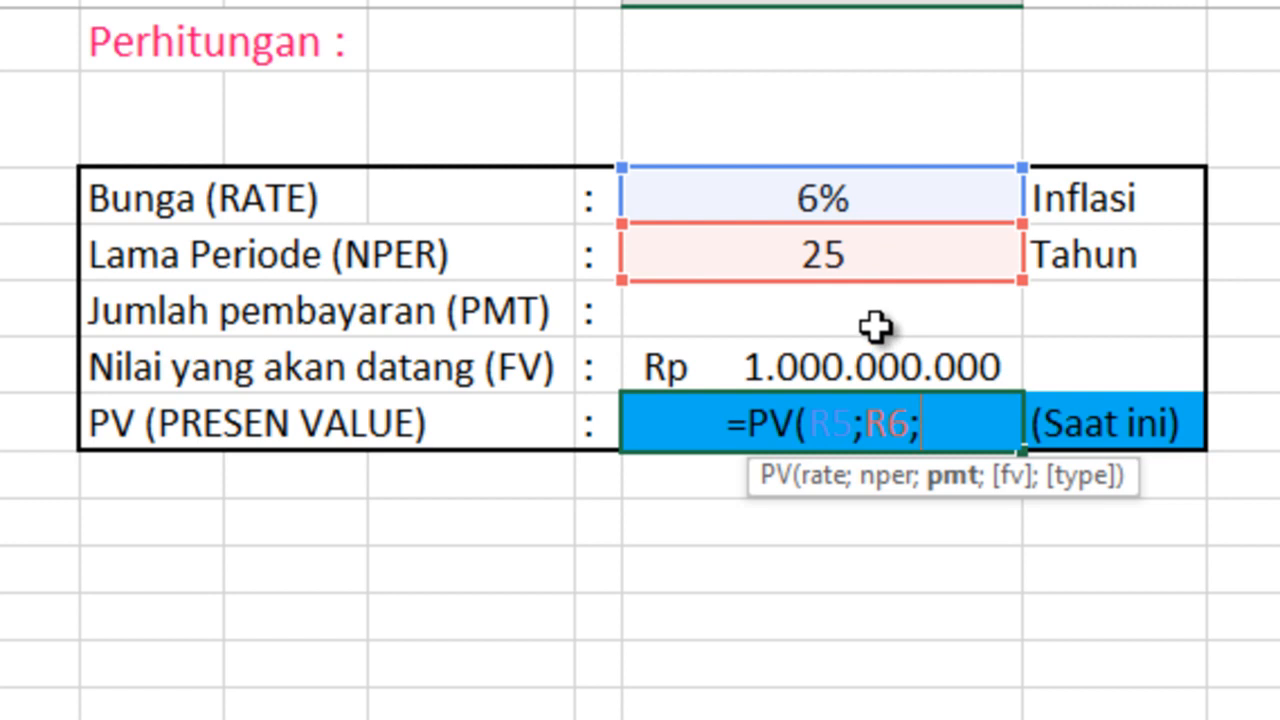
click(876, 327)
text(;)
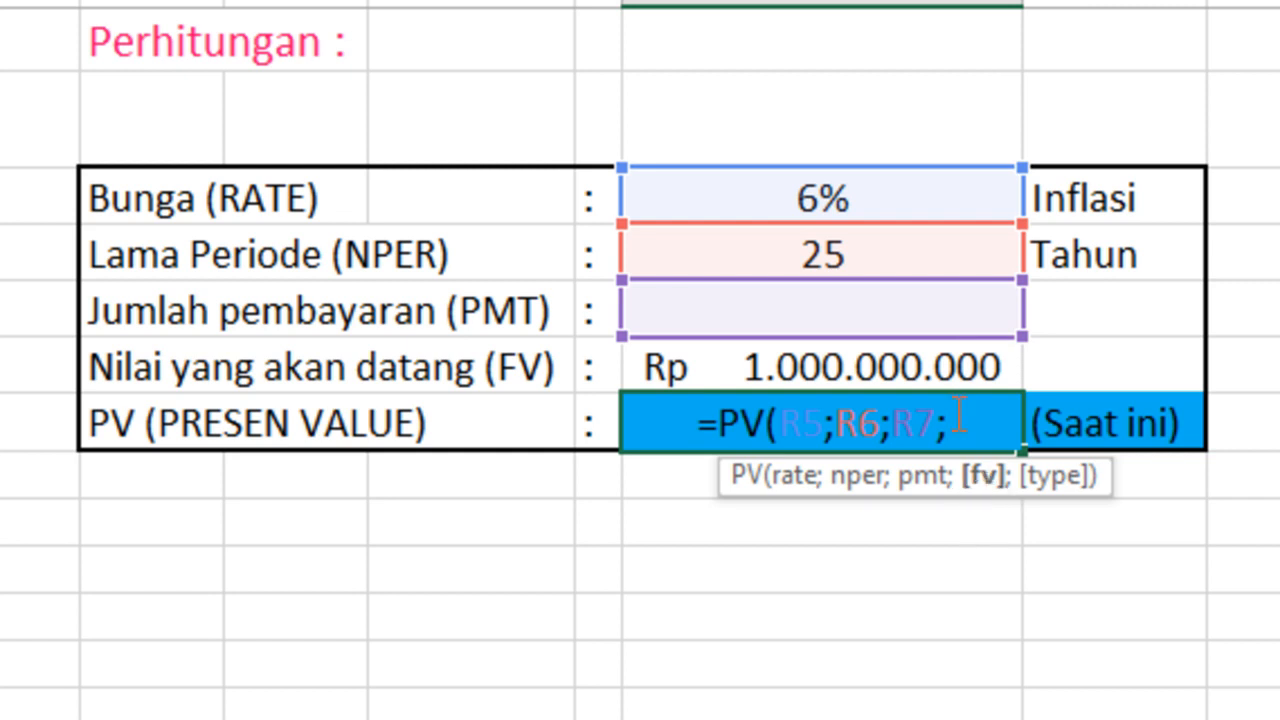
click(897, 365)
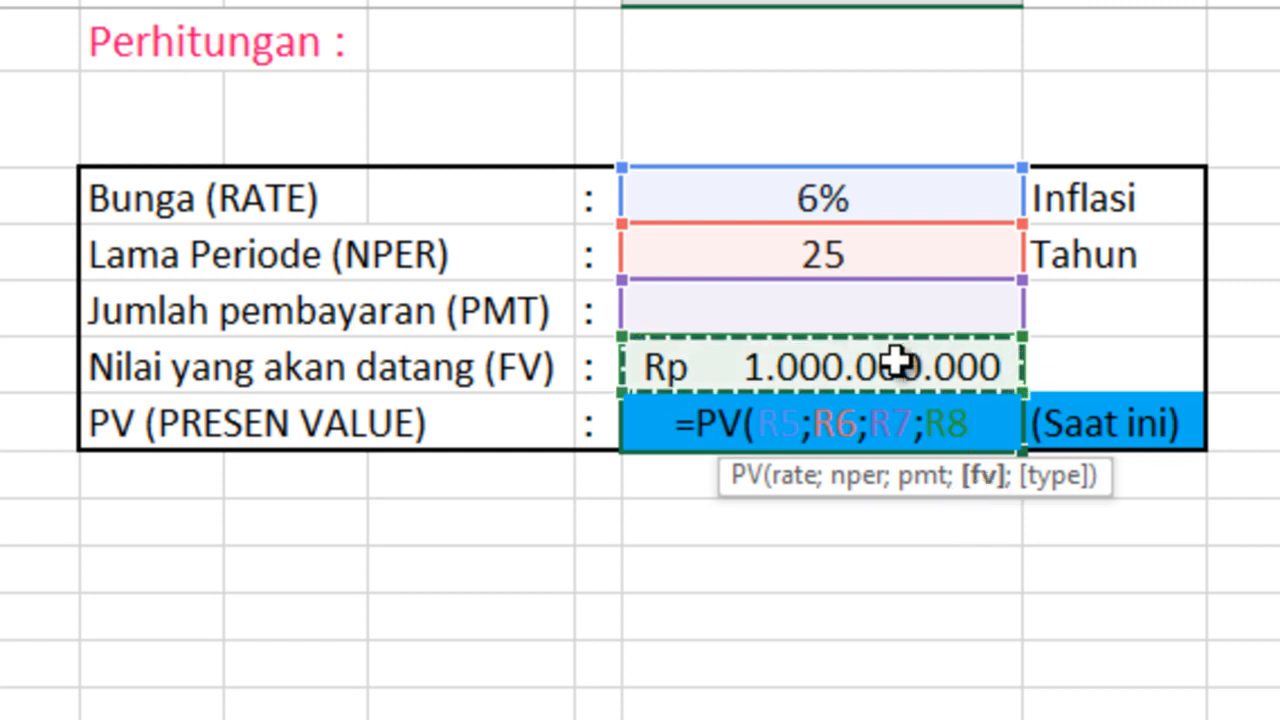
key(Return)
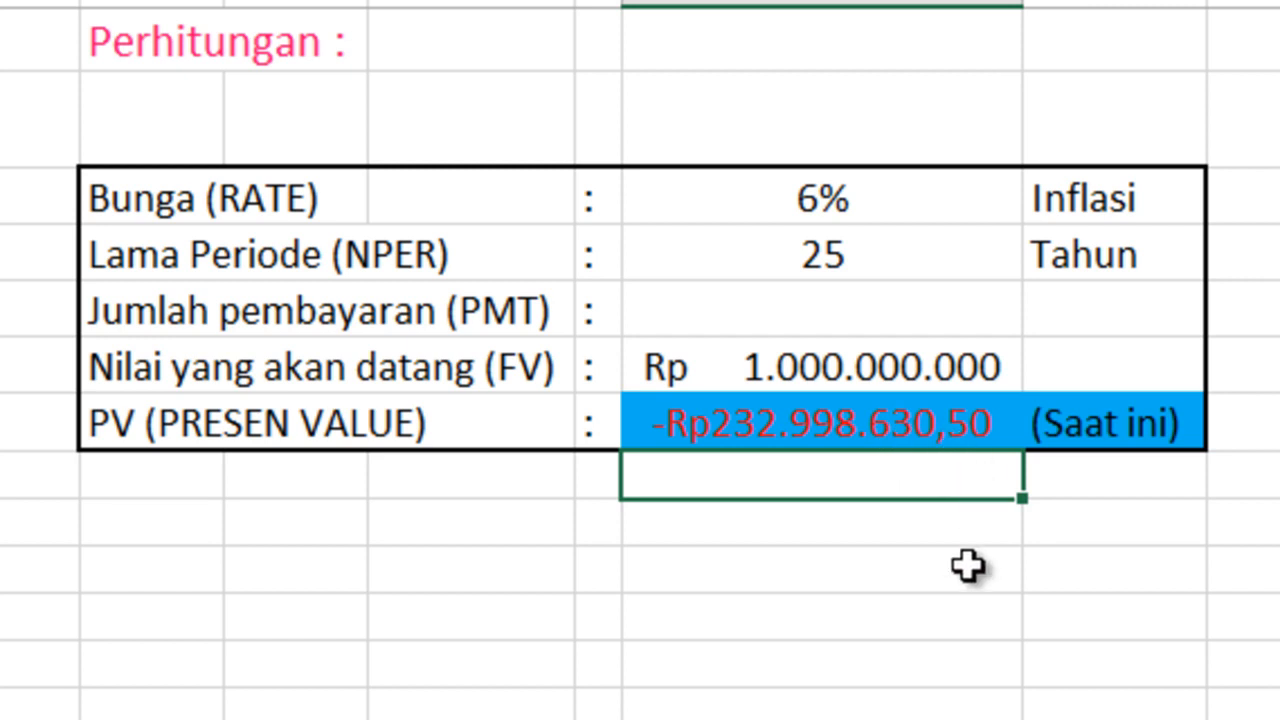
- Clear the PV formula from the present value cell R9
click(765, 416)
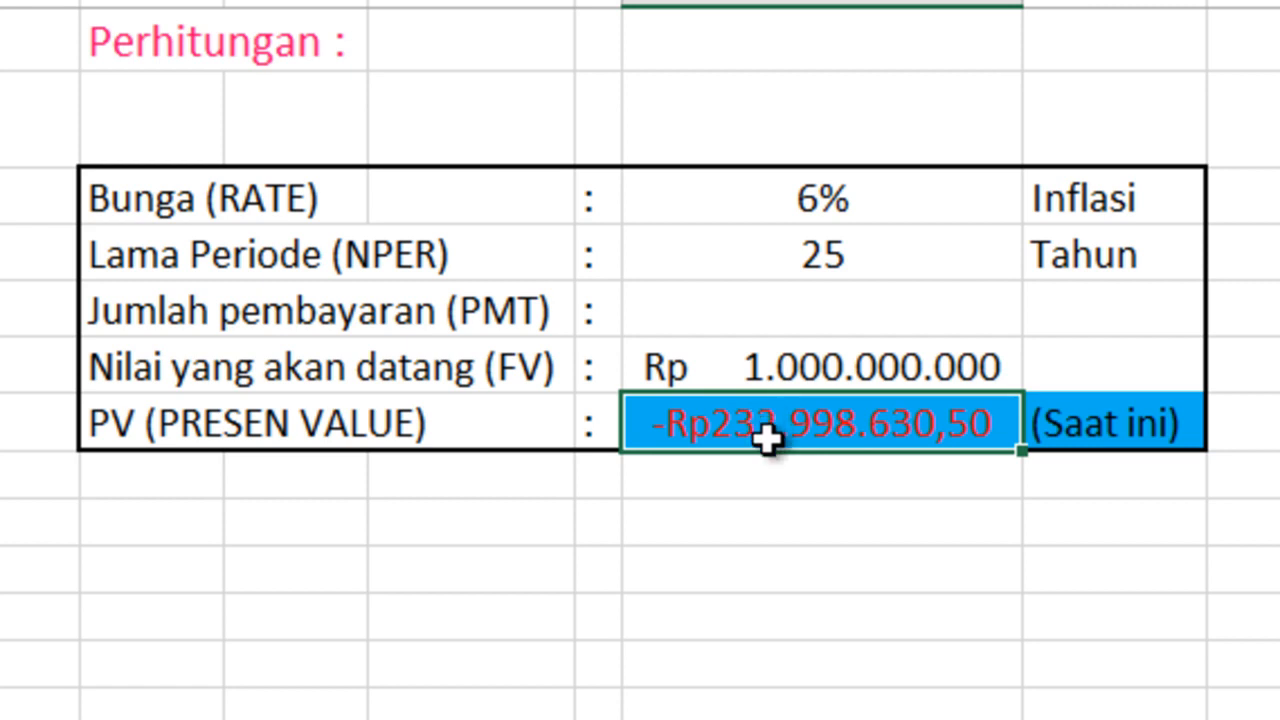
double_click(766, 438)
click(806, 515)
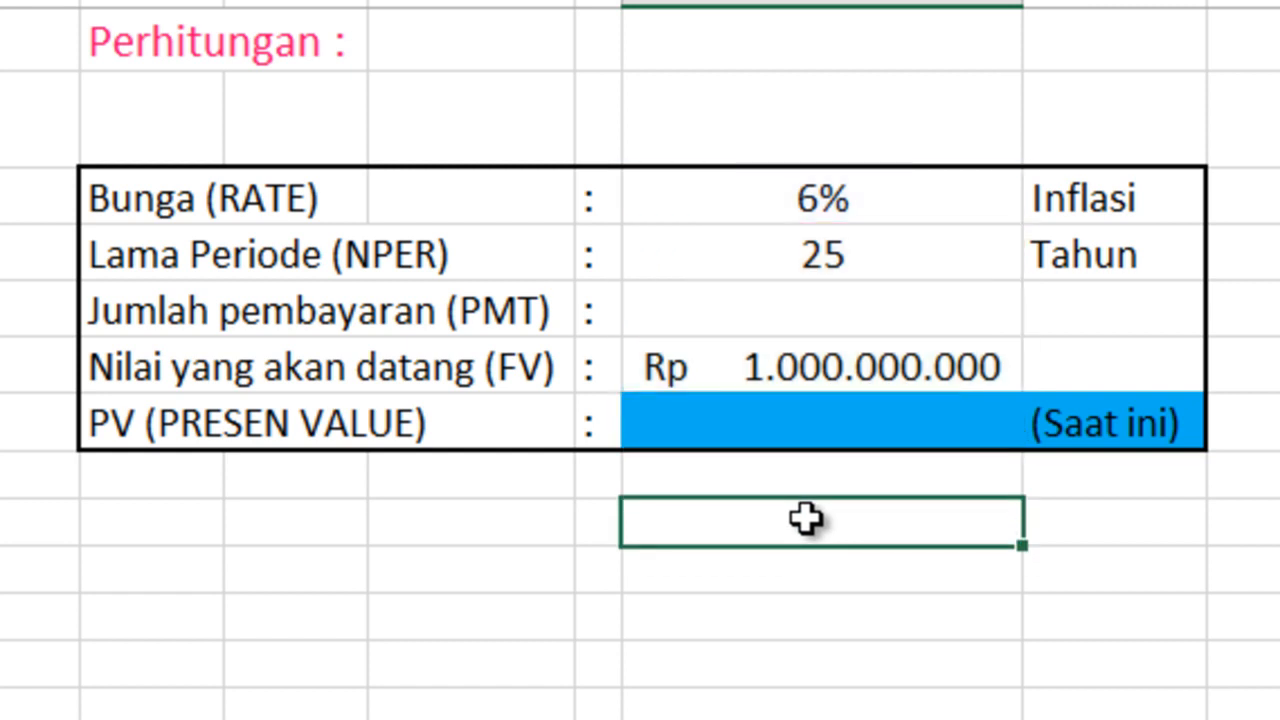
- Insert the PV function from the Financial category into cell R9 using Insert Function
click(792, 432)
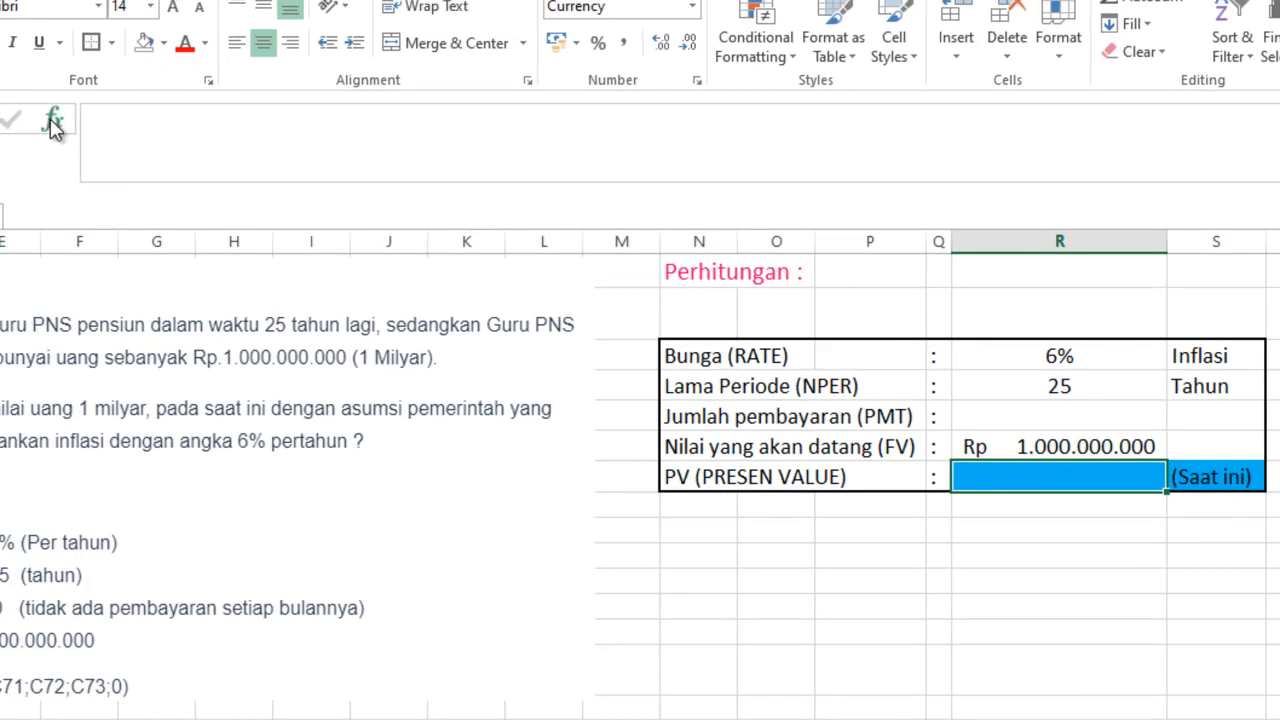
click(54, 122)
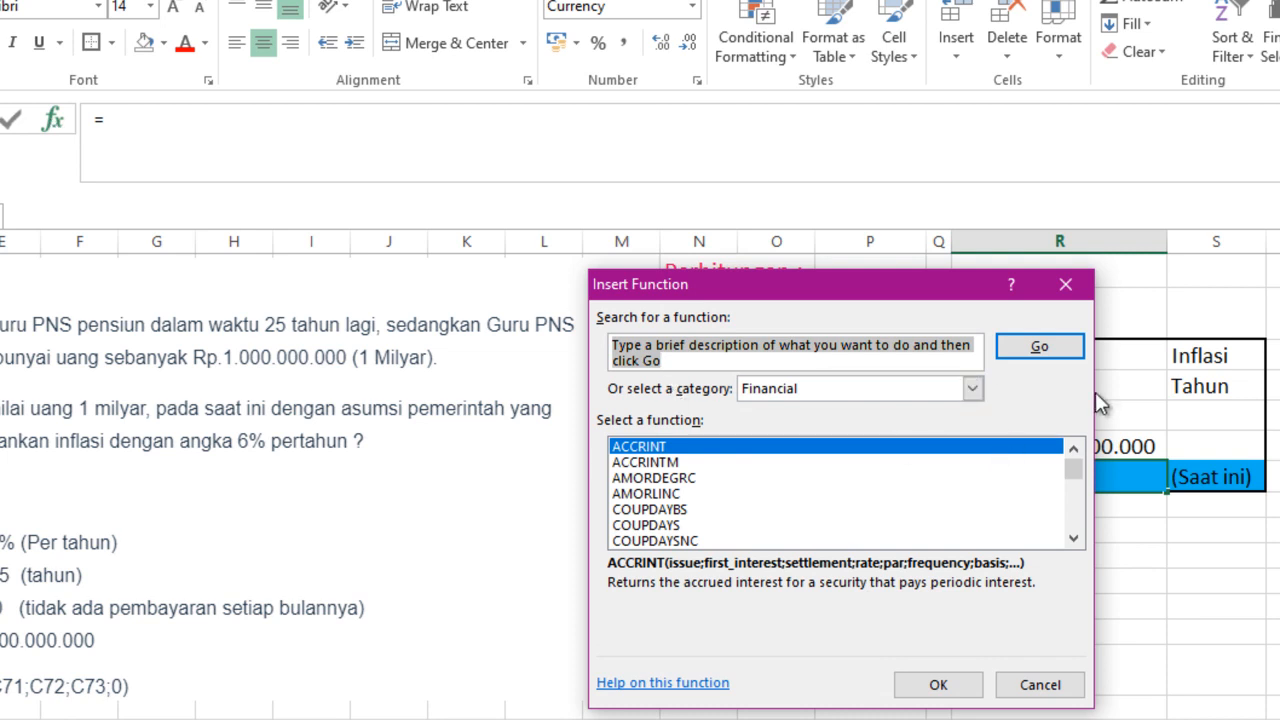
click(972, 390)
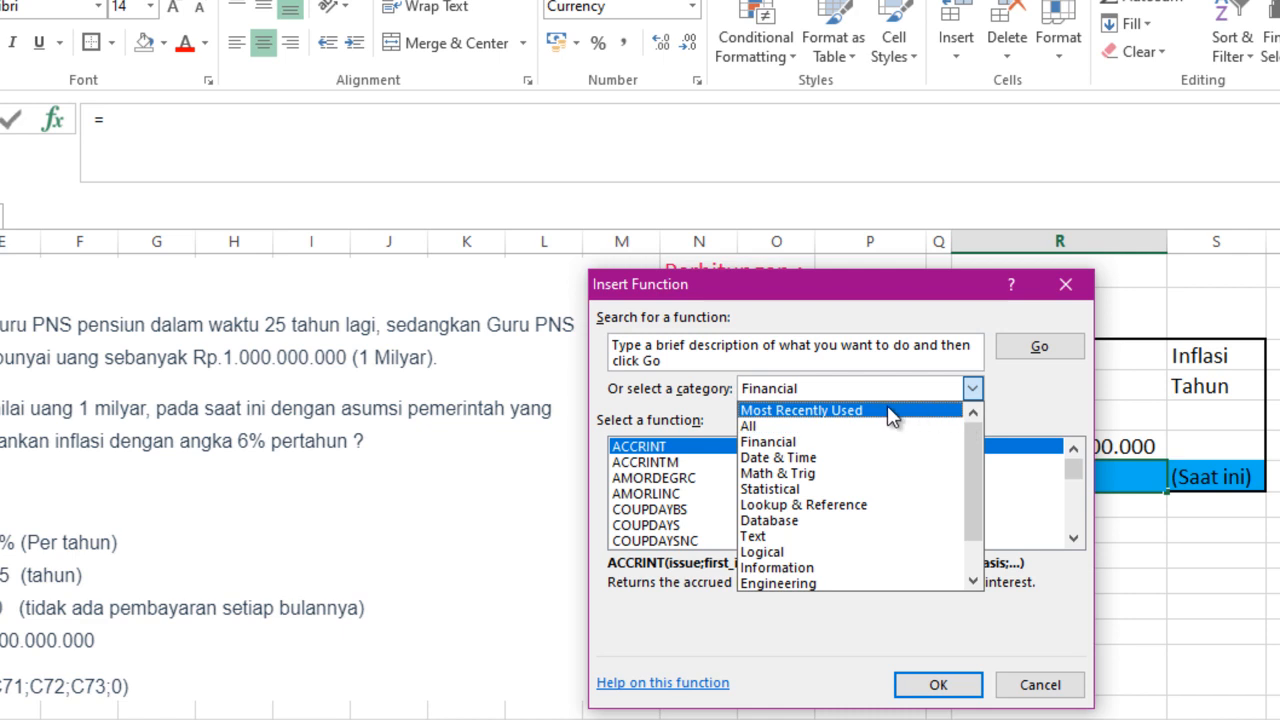
click(875, 457)
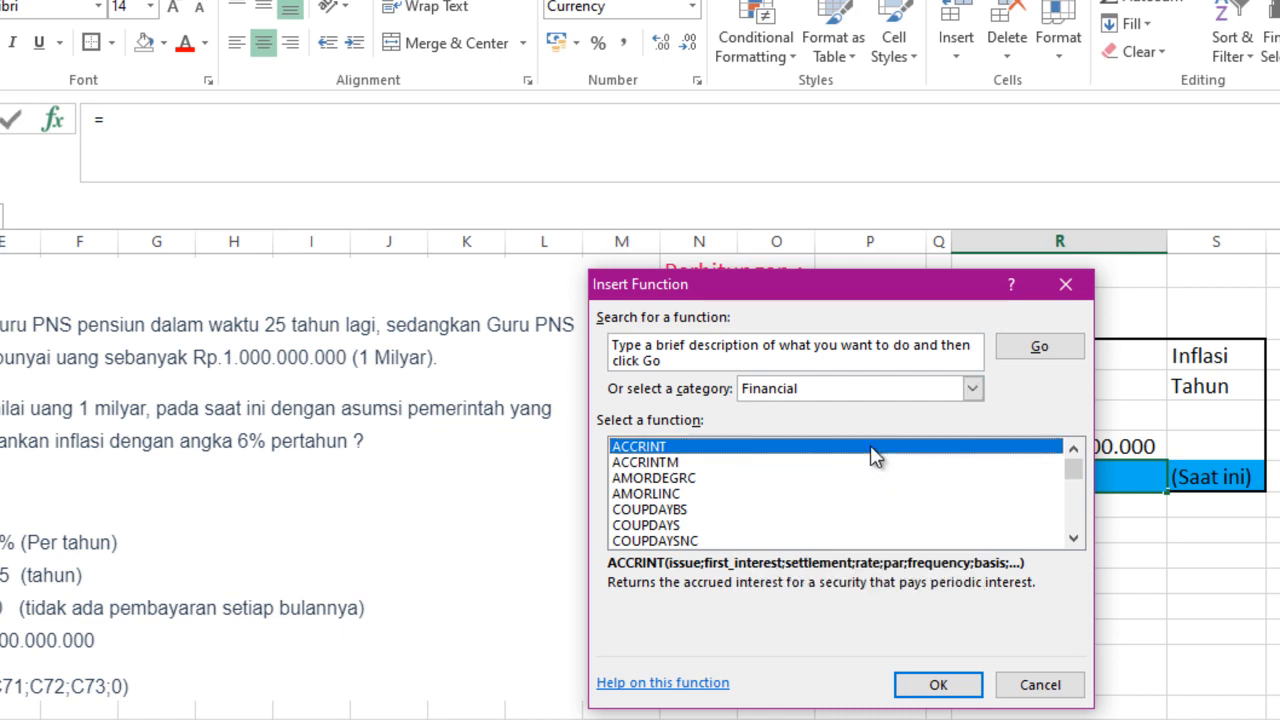
drag(1076, 465, 1078, 509)
click(620, 496)
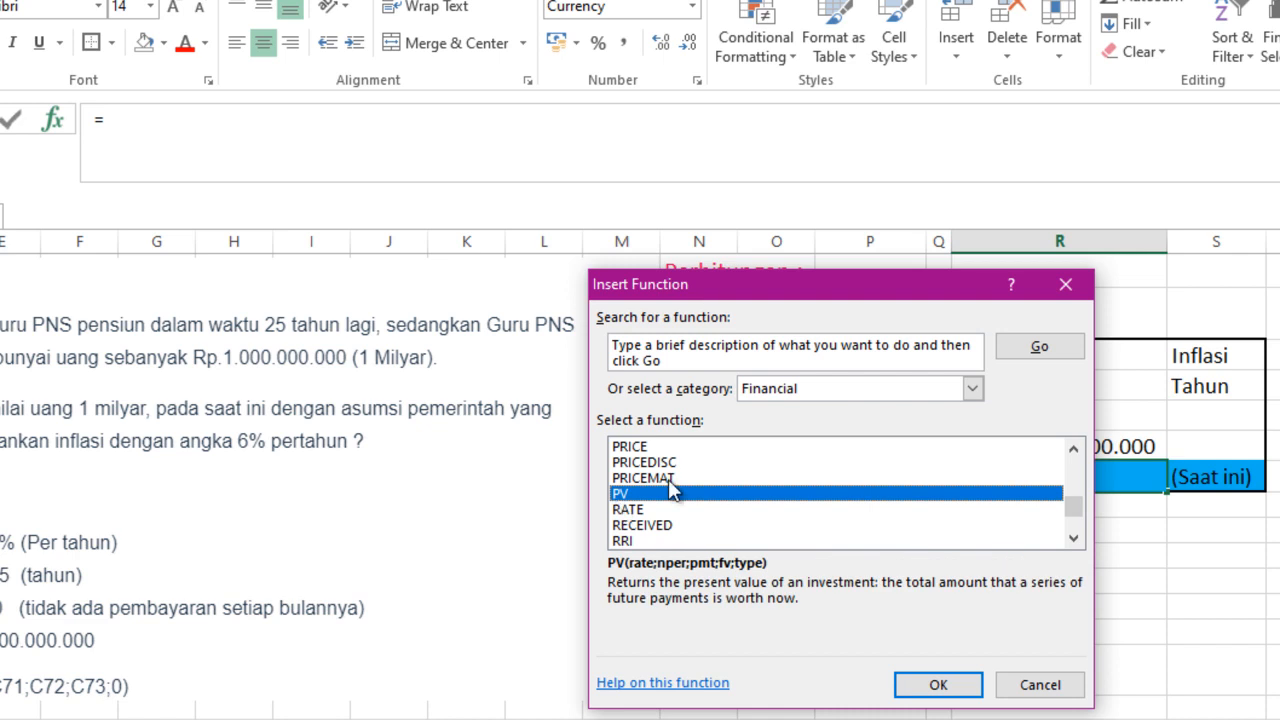
click(938, 686)
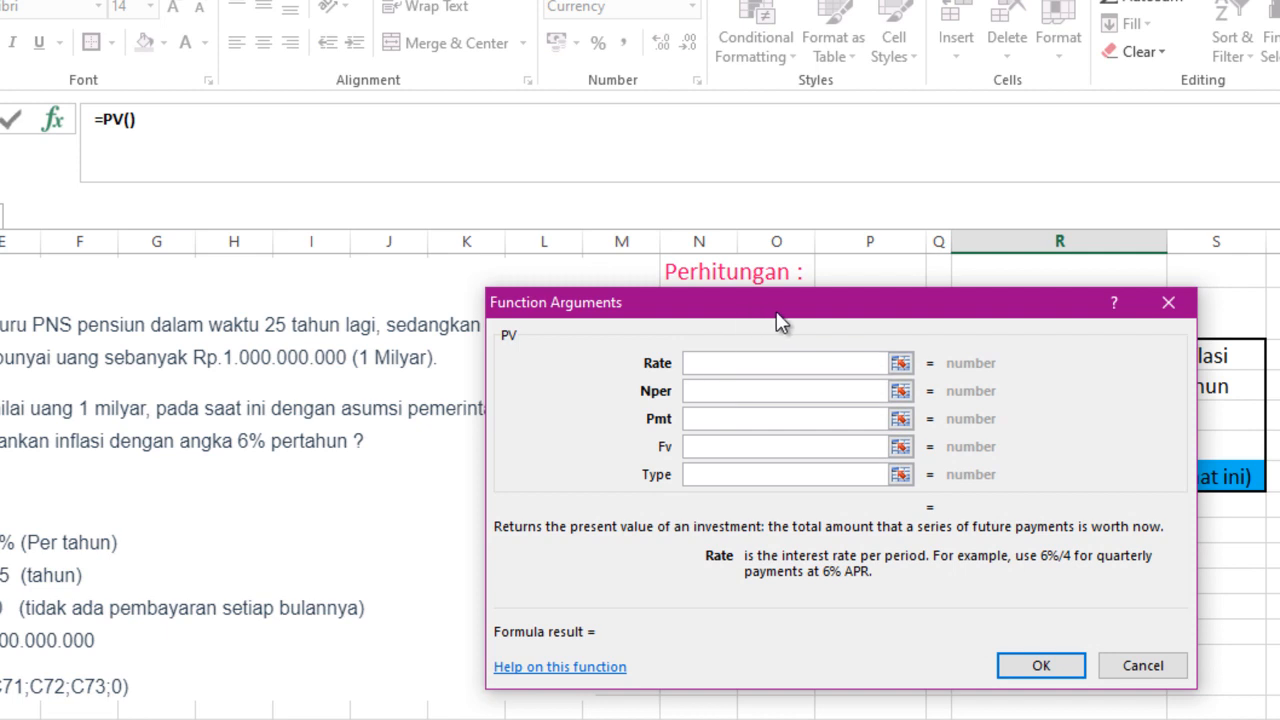
- Set the PV function's Rate argument to R5 and its Nper argument to R6
drag(919, 315, 352, 293)
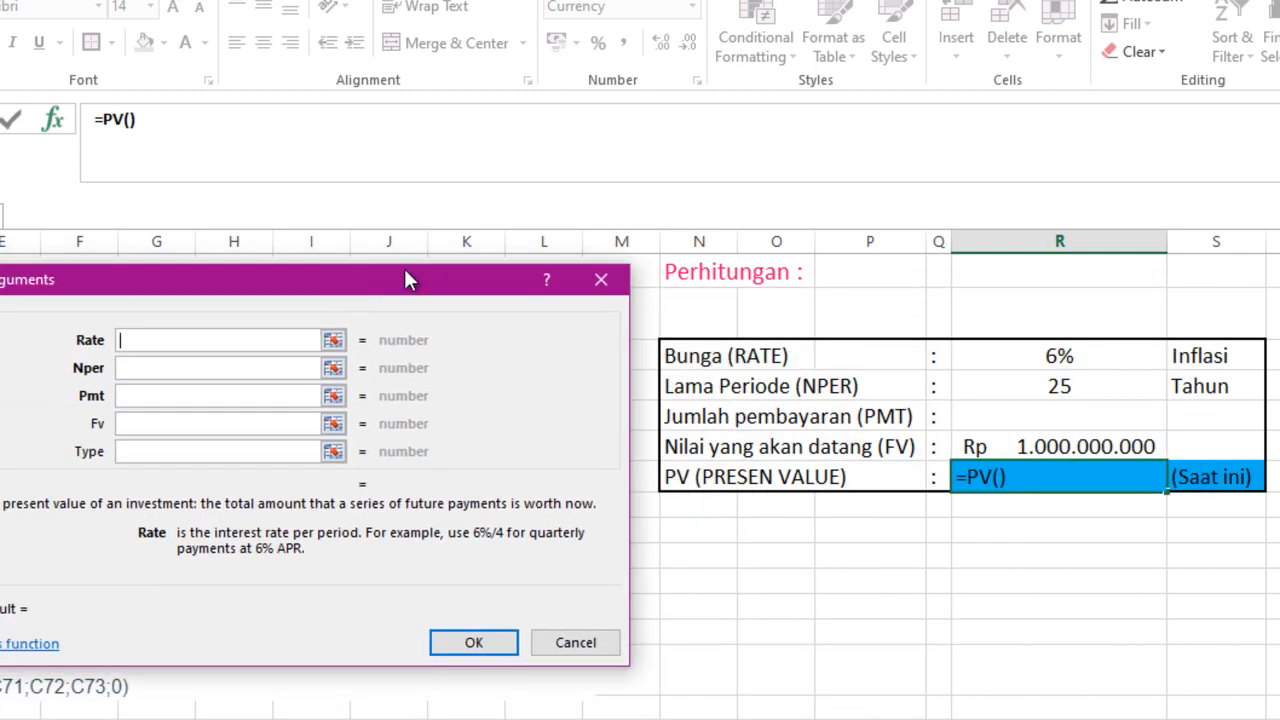
click(1096, 358)
click(1123, 385)
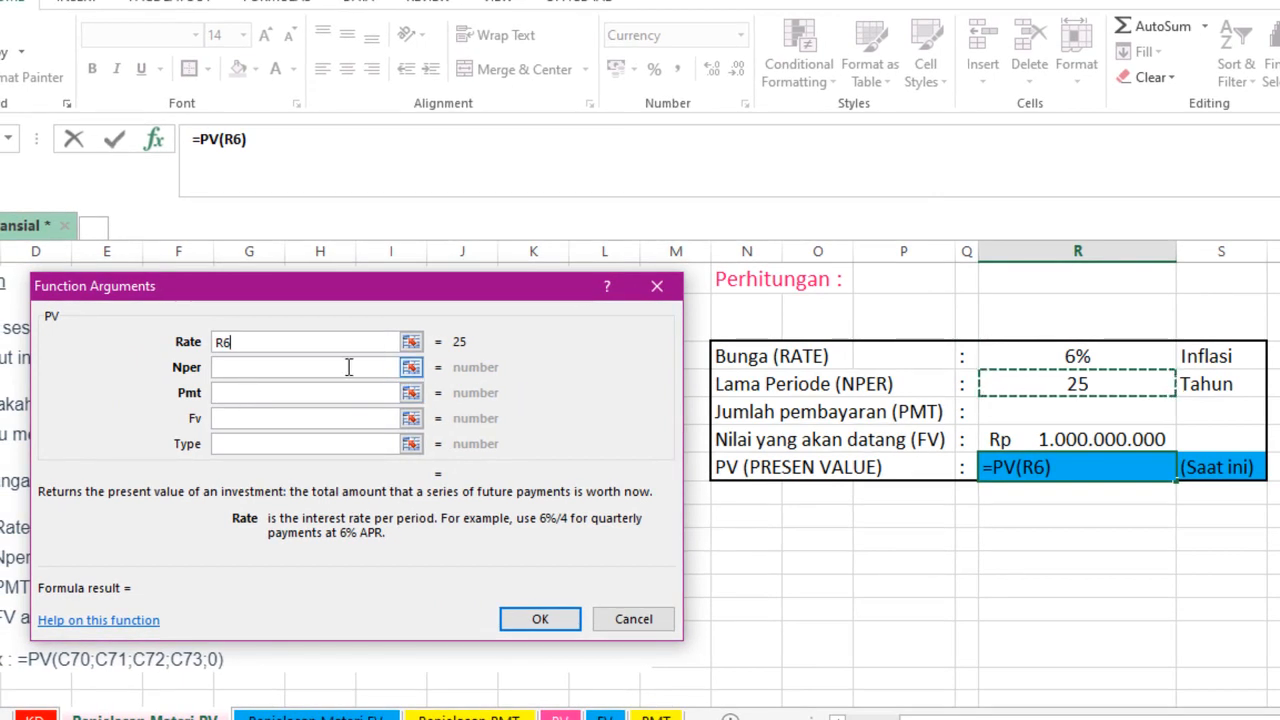
click(336, 343)
double_click(336, 343)
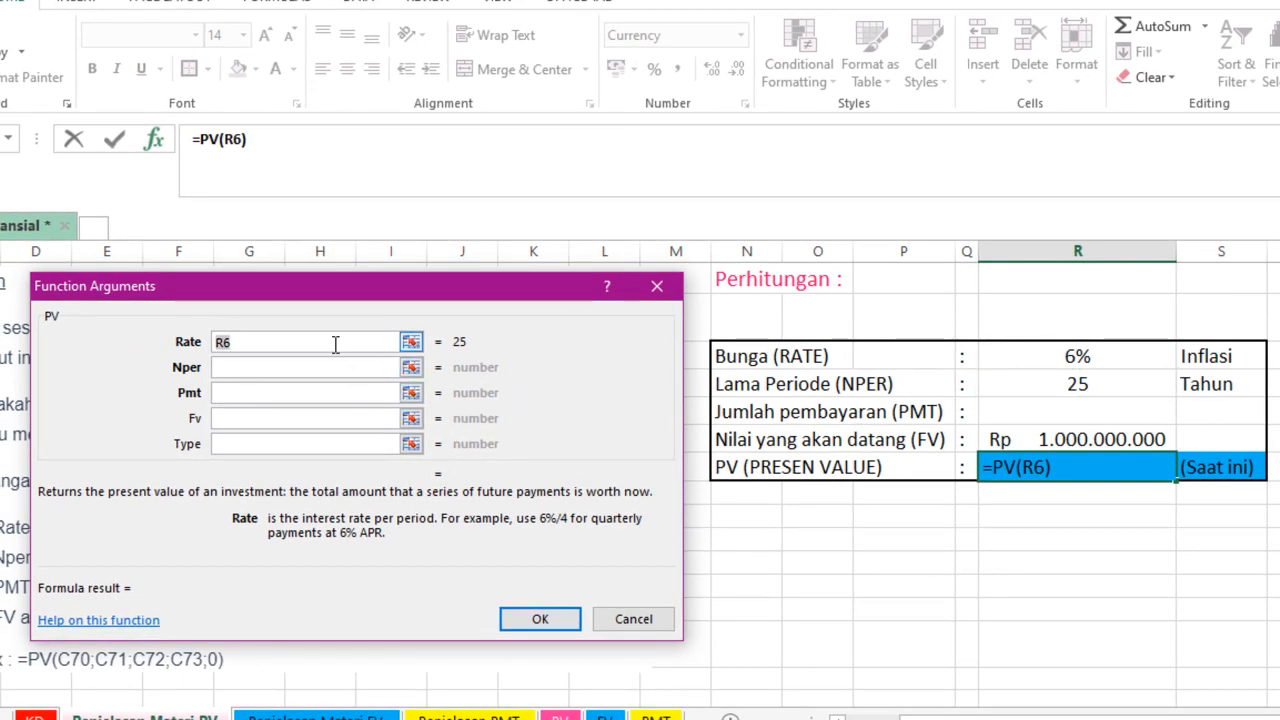
key(BackSpace)
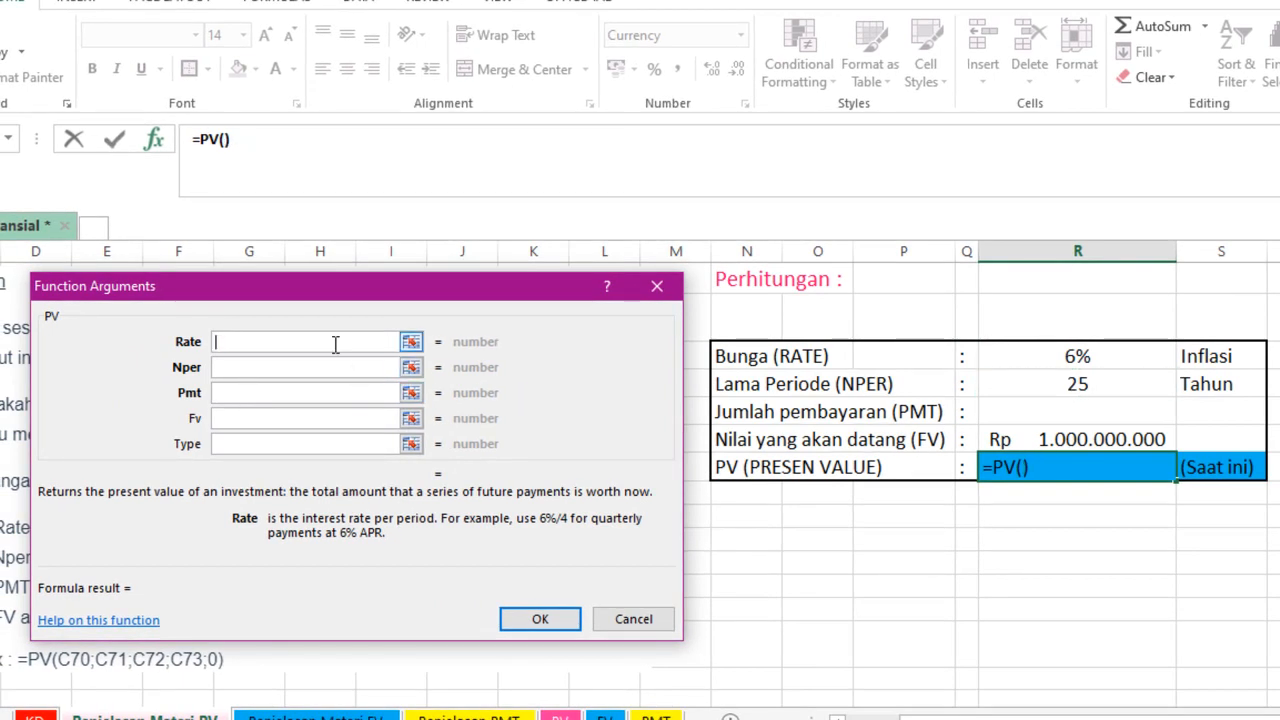
click(1010, 360)
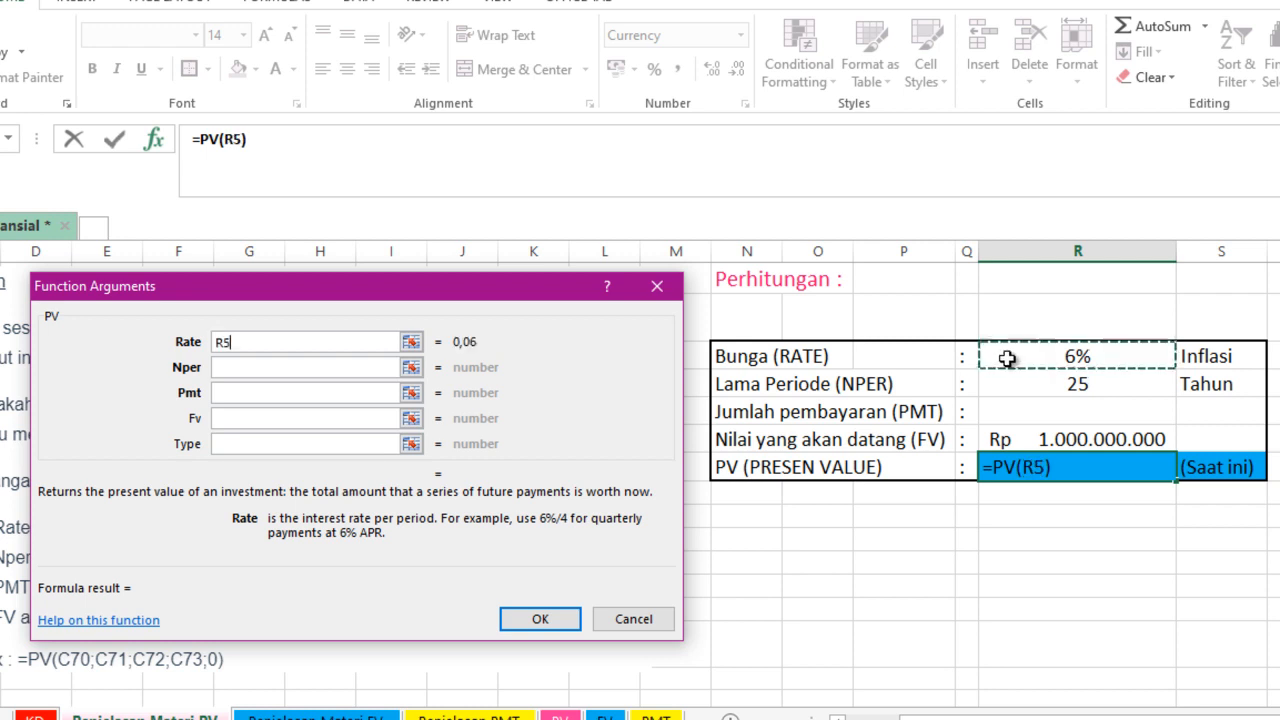
click(226, 367)
click(1030, 388)
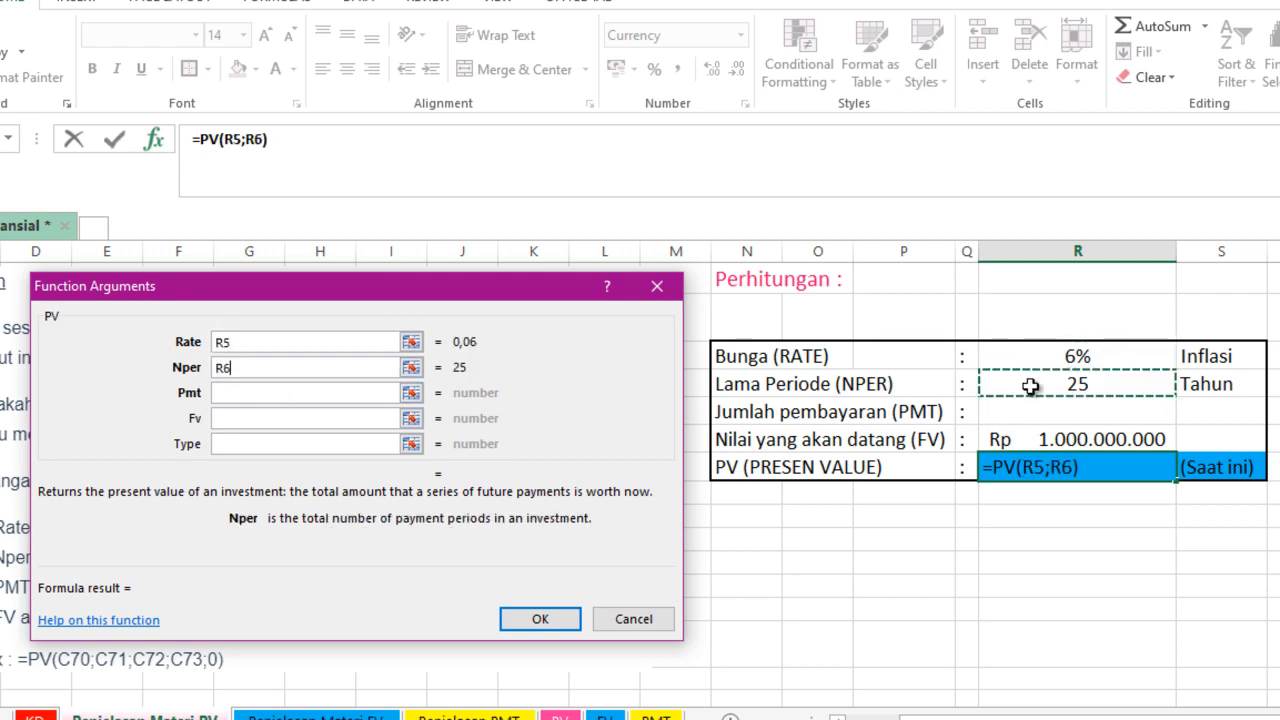
- Set the PV function's Pmt argument to R7 and its Fv argument to R8, and enter the function in R9
click(323, 393)
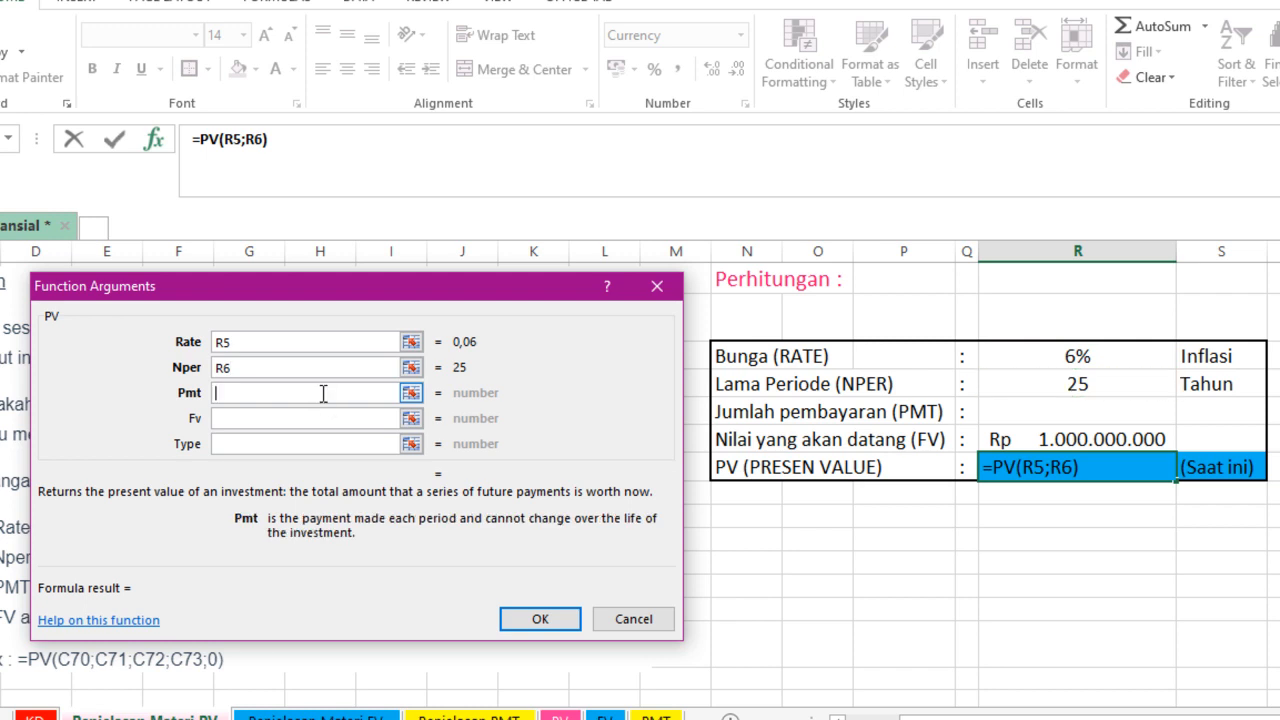
click(1089, 418)
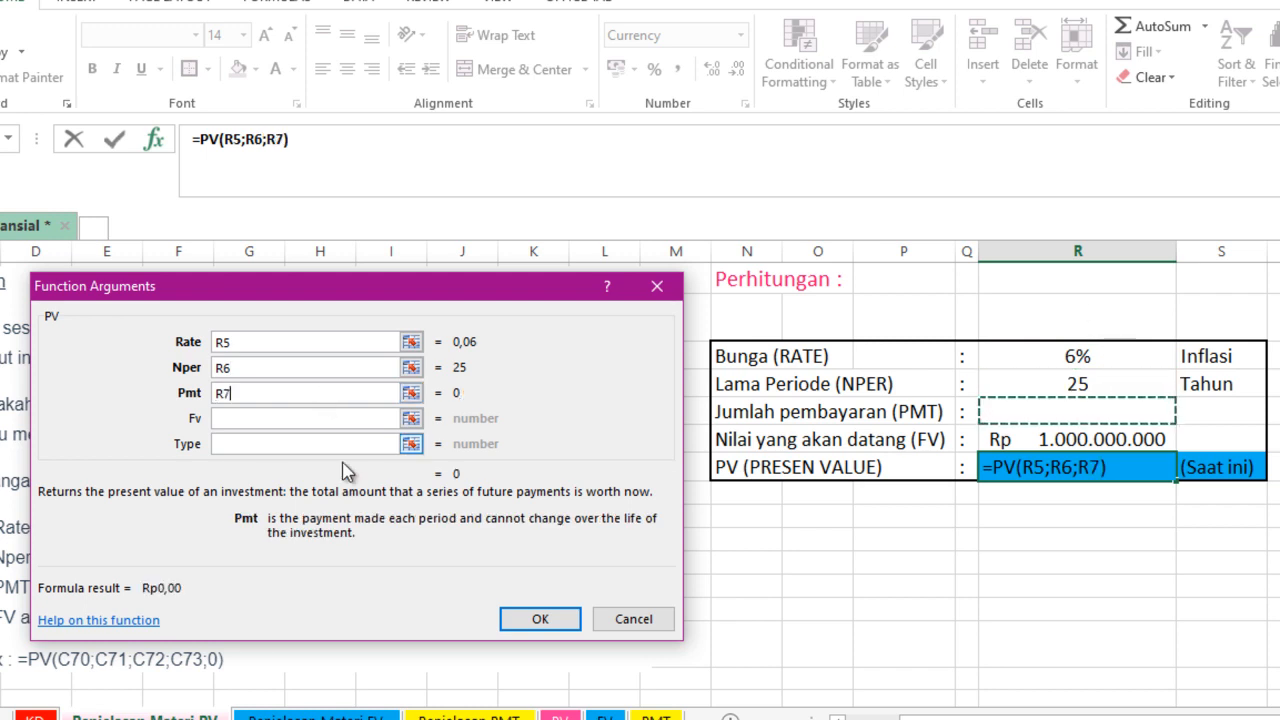
click(260, 418)
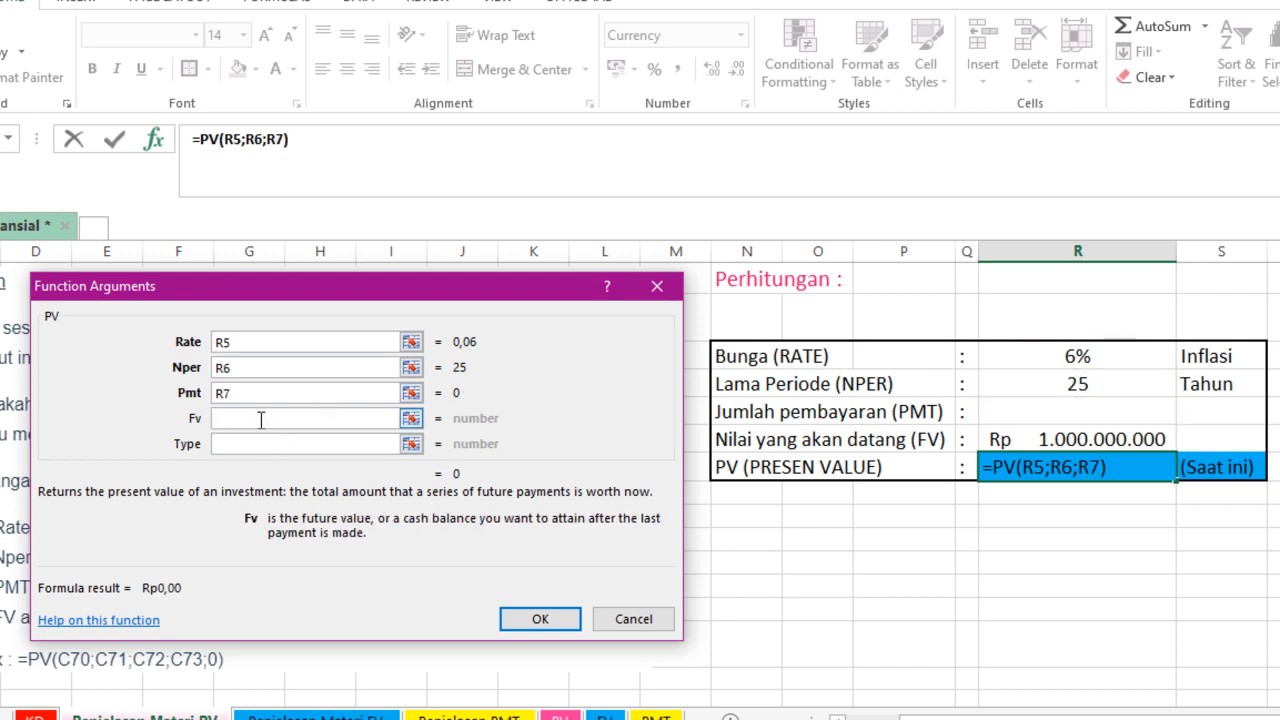
click(1097, 440)
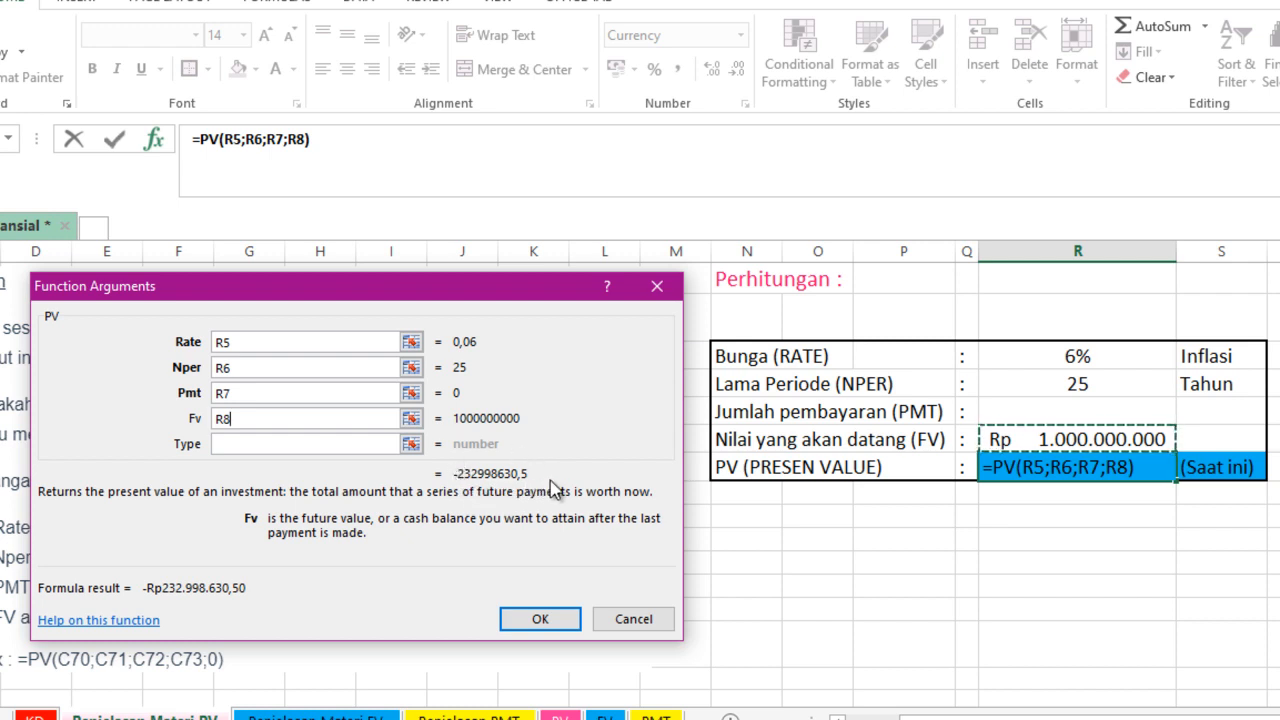
click(540, 619)
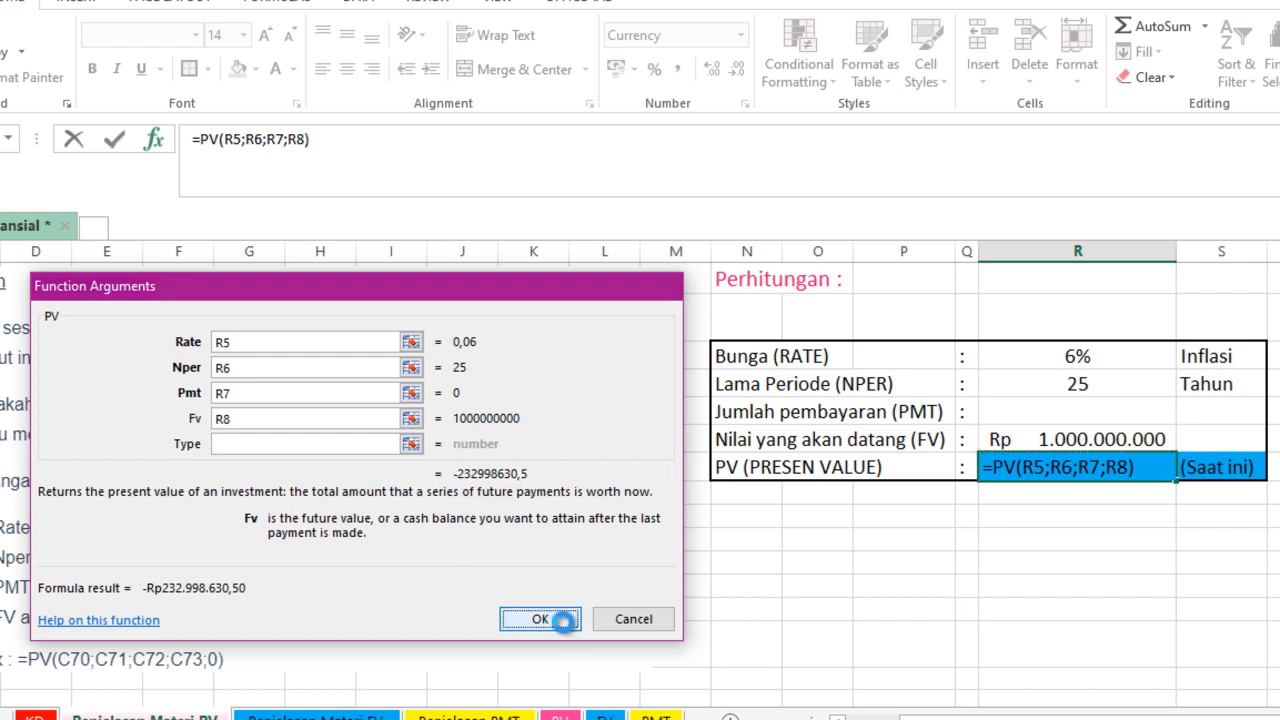
click(1156, 580)
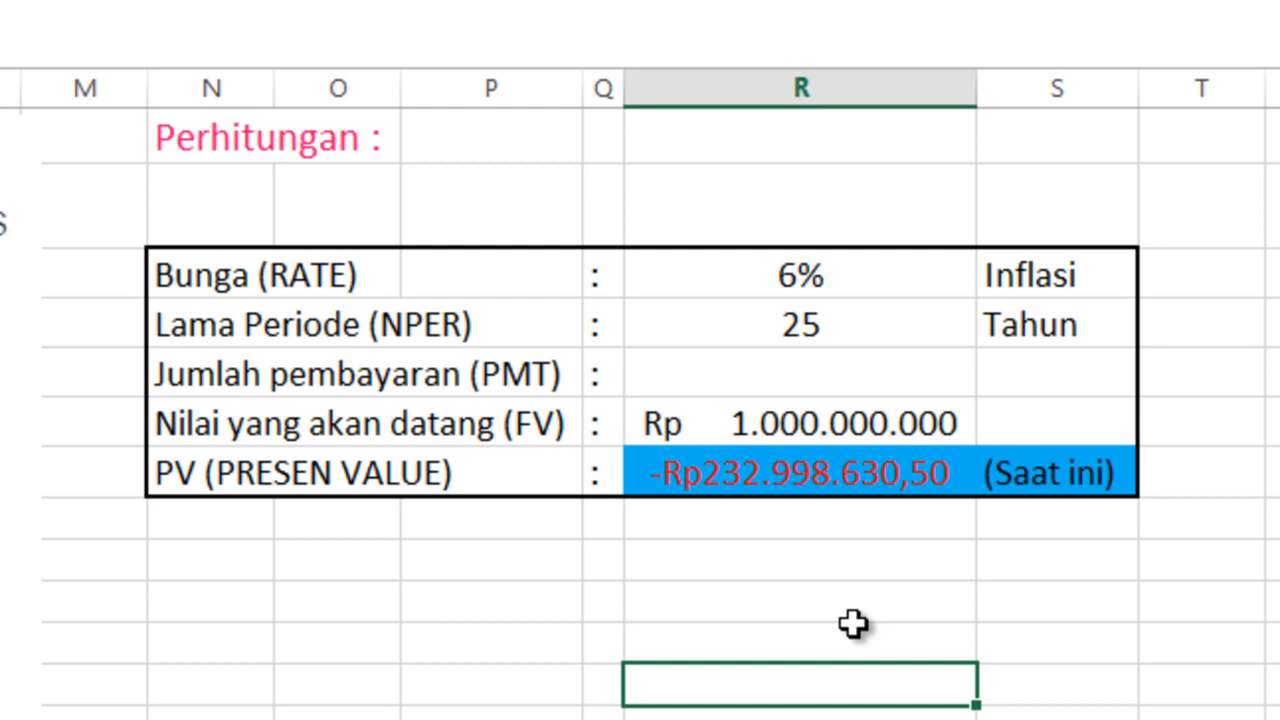
click(889, 268)
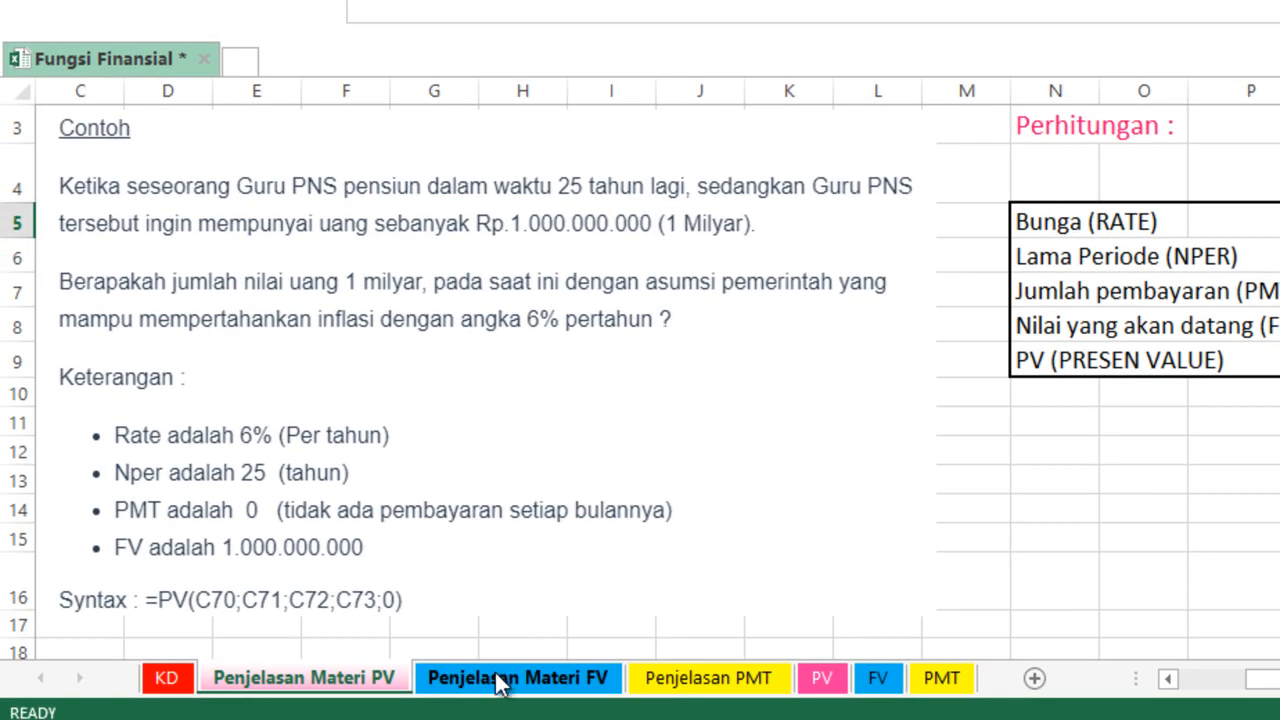
- Correct the title in A2 of the Penjelasan Materi FV sheet to FUNGSI FV (FUTURE VALUE)
click(500, 682)
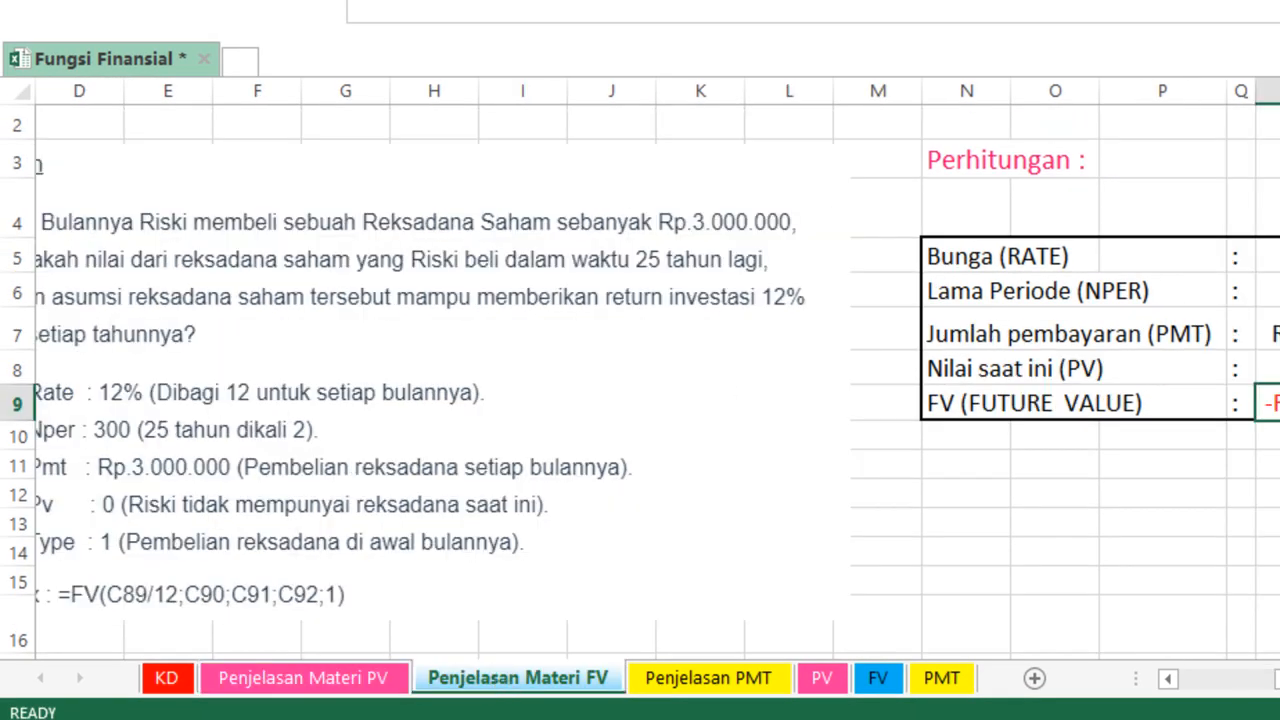
drag(1276, 680, 1218, 683)
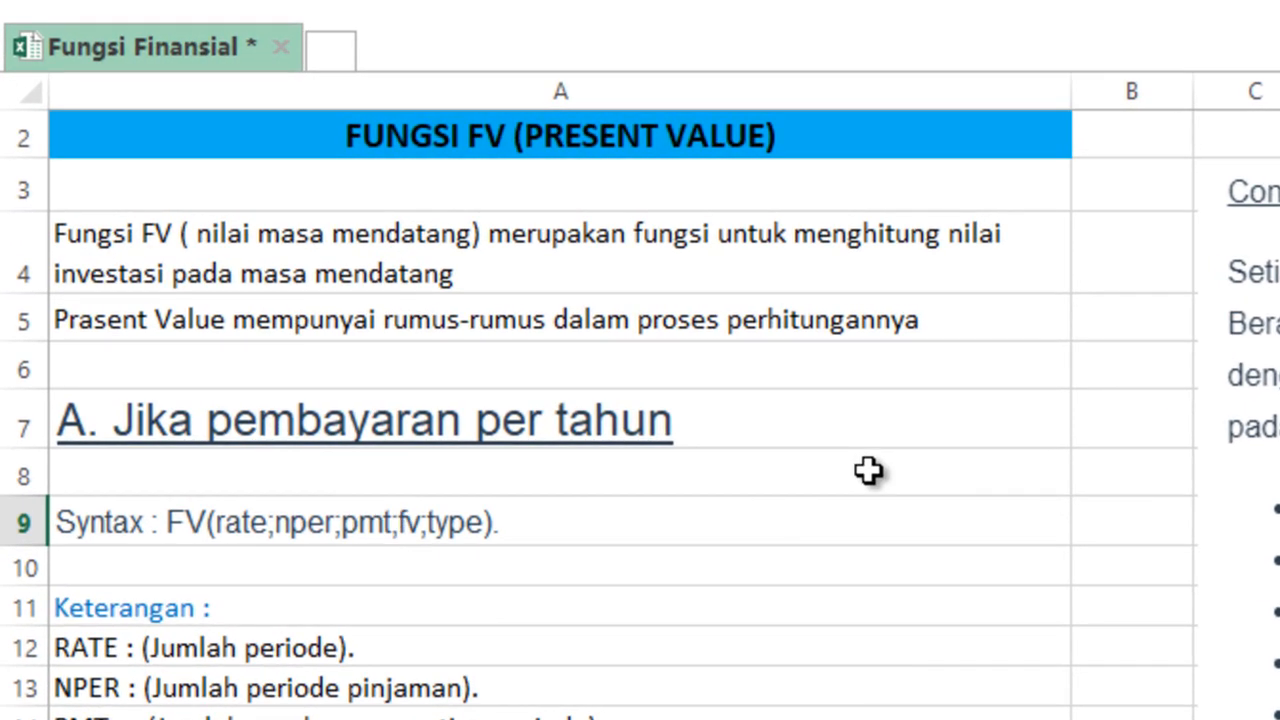
click(226, 137)
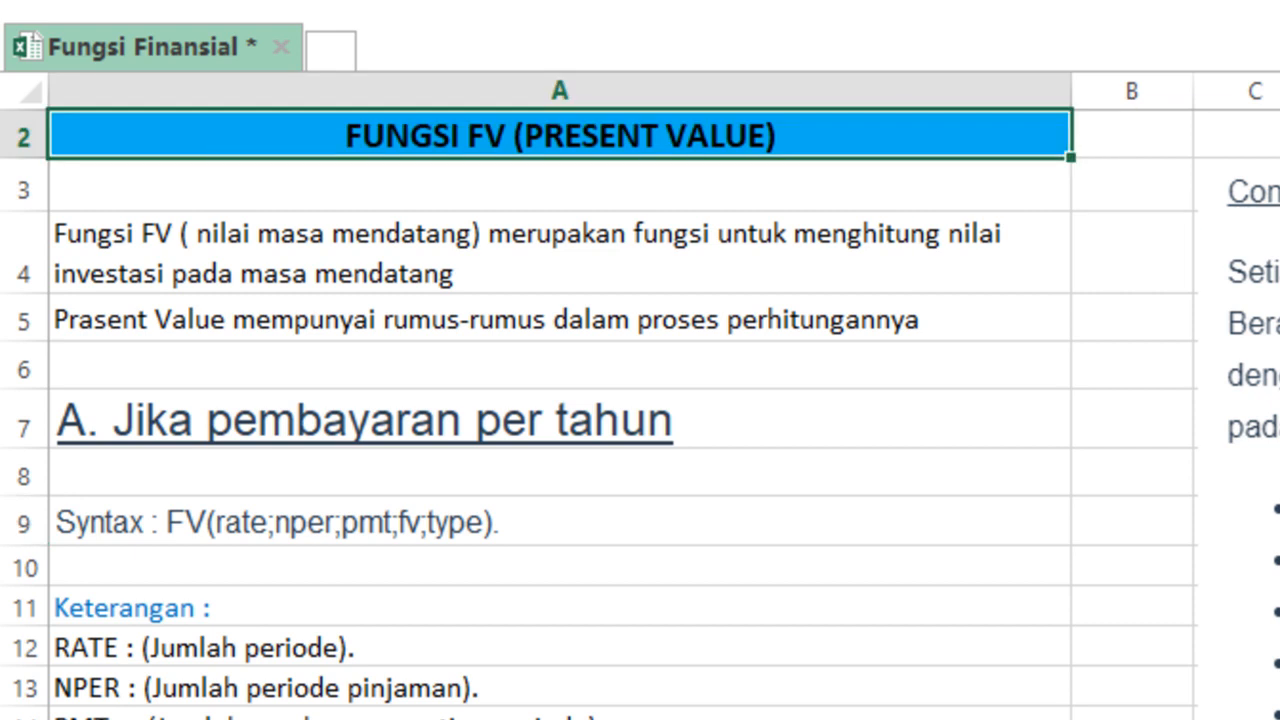
click(724, 2)
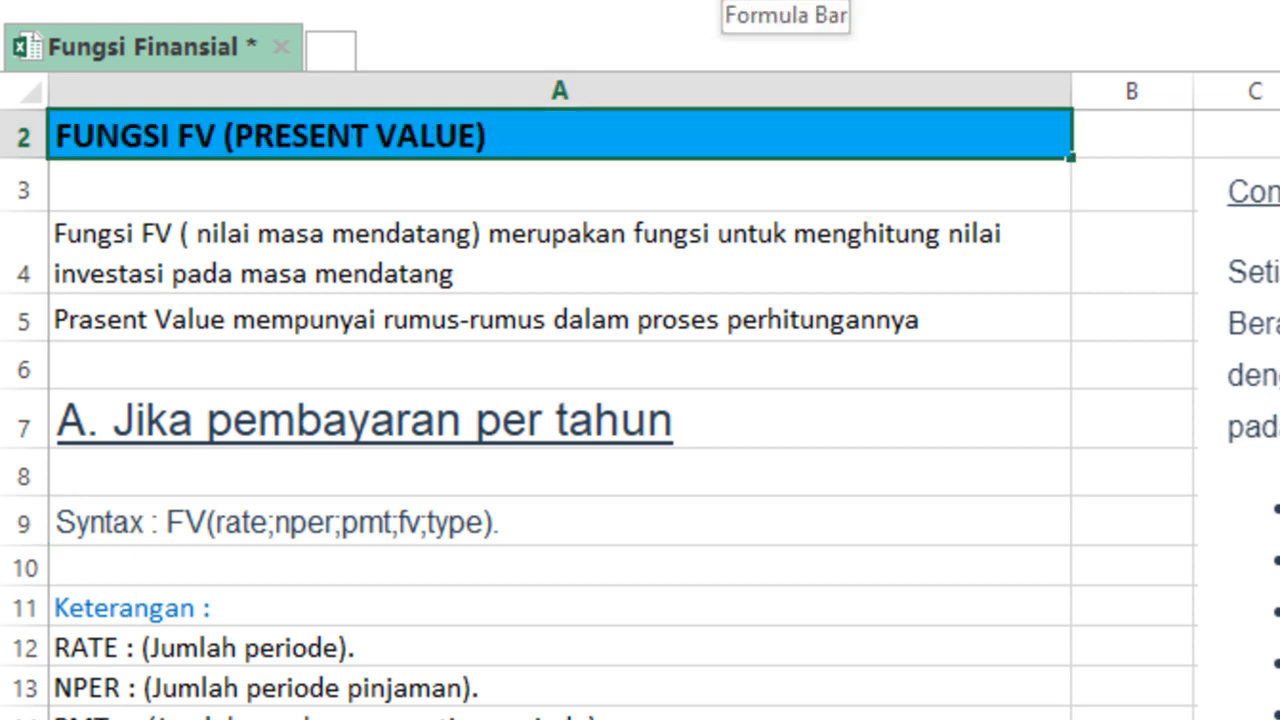
text(FUR)
key(BackSpace)
text(TURE)
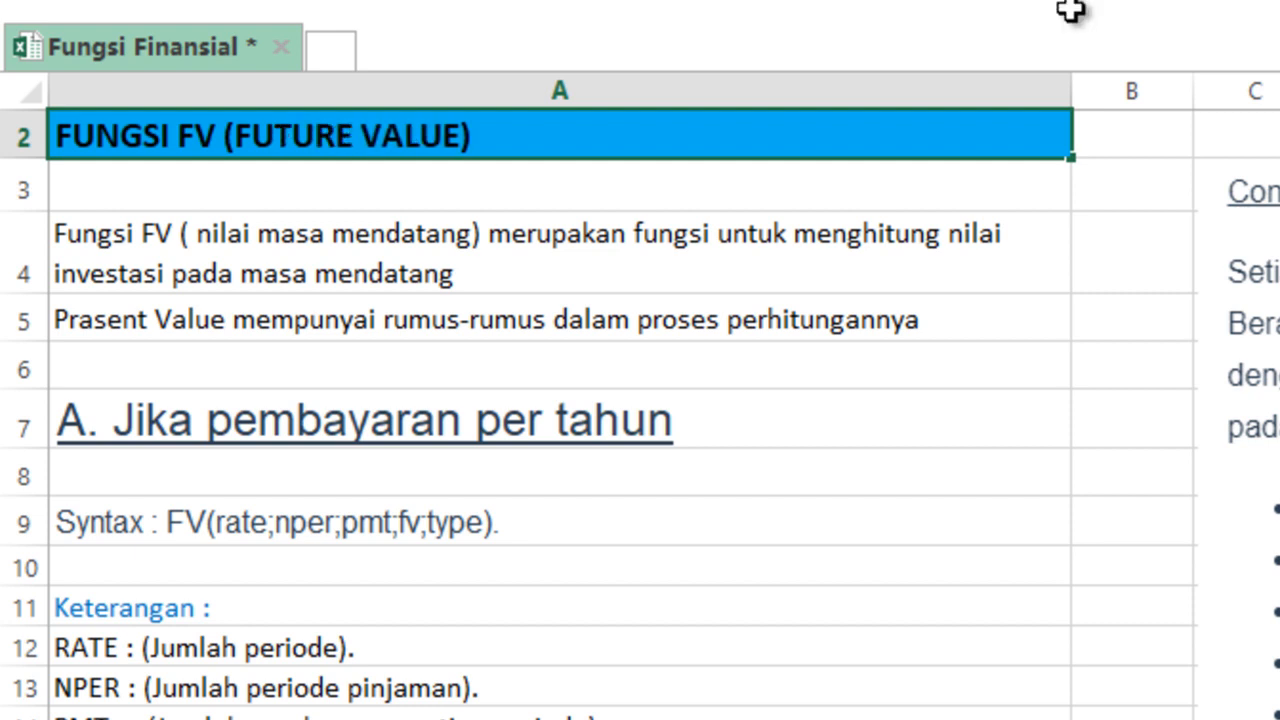
click(1130, 575)
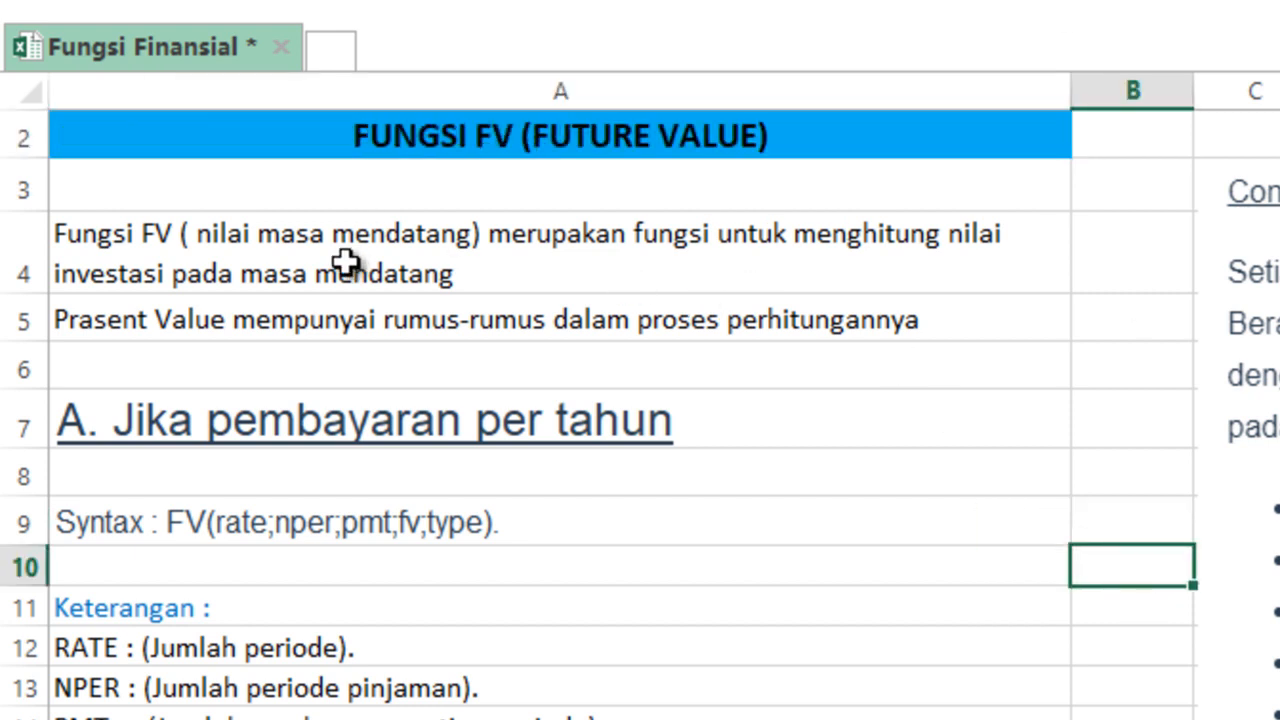
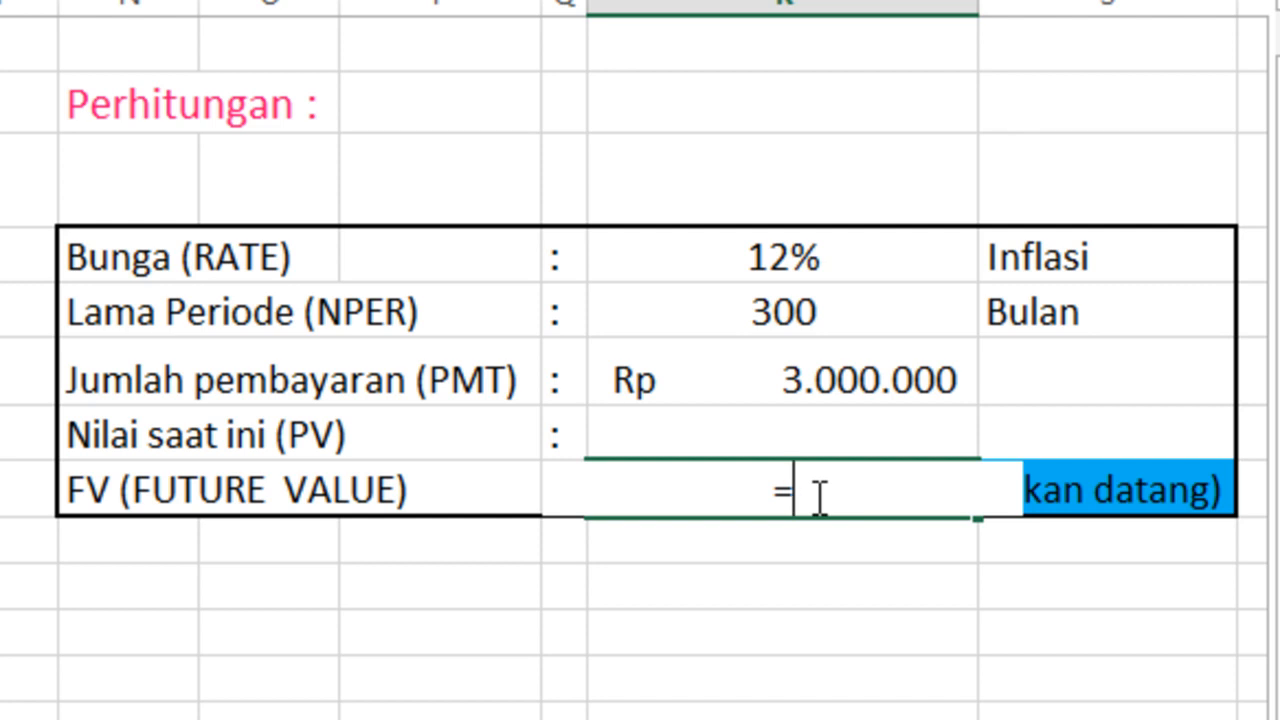
- Begin the future value formula in R9 with the FV function, using R5/12 as the rate argument
text(FV)
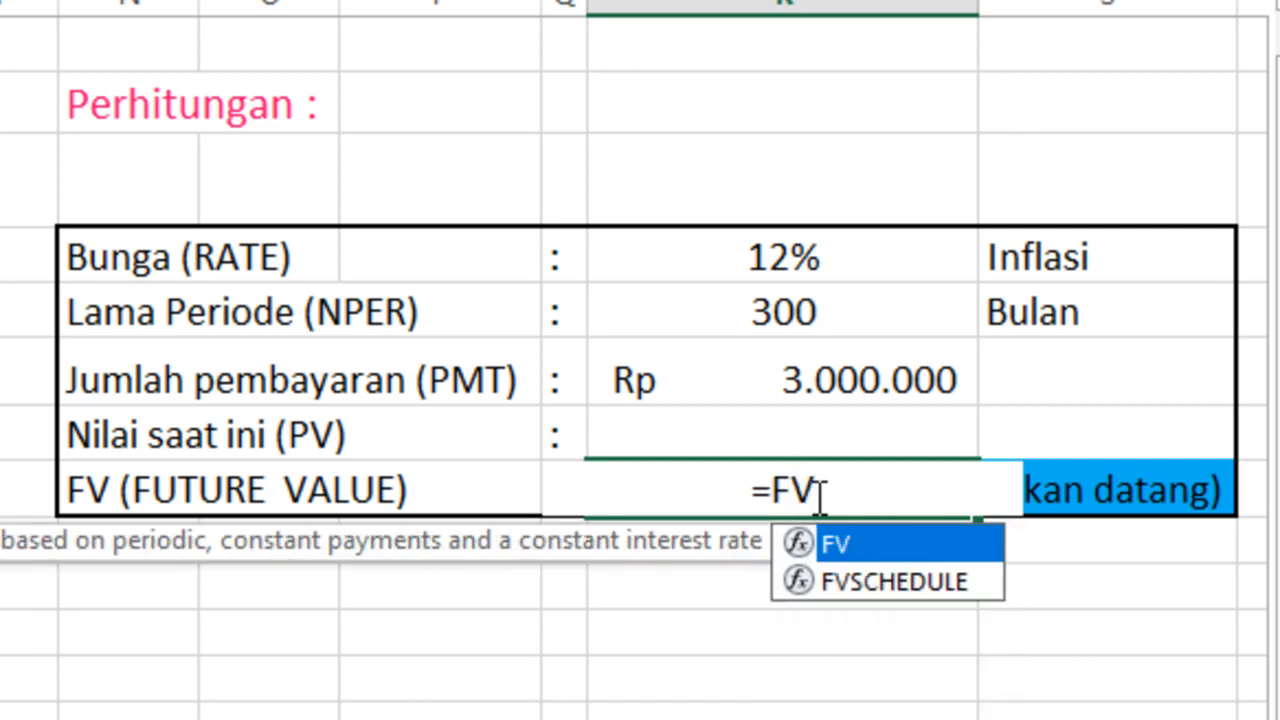
text(()
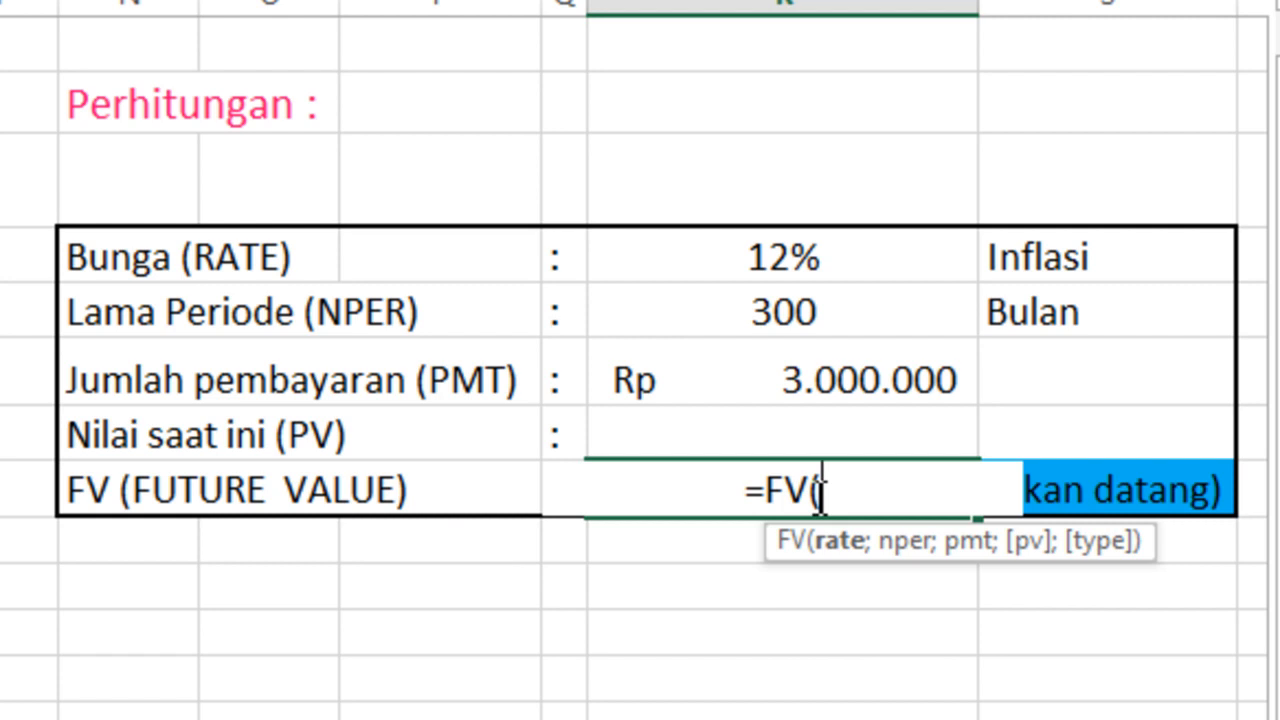
click(823, 262)
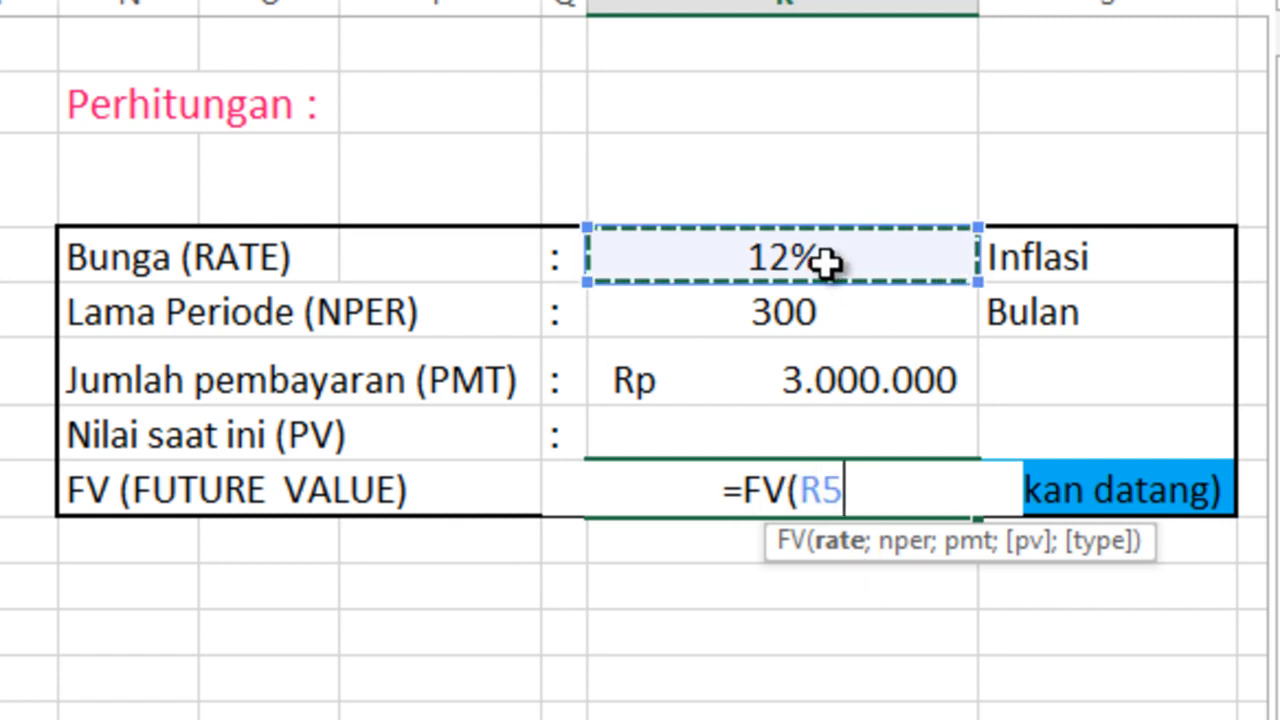
text(/)
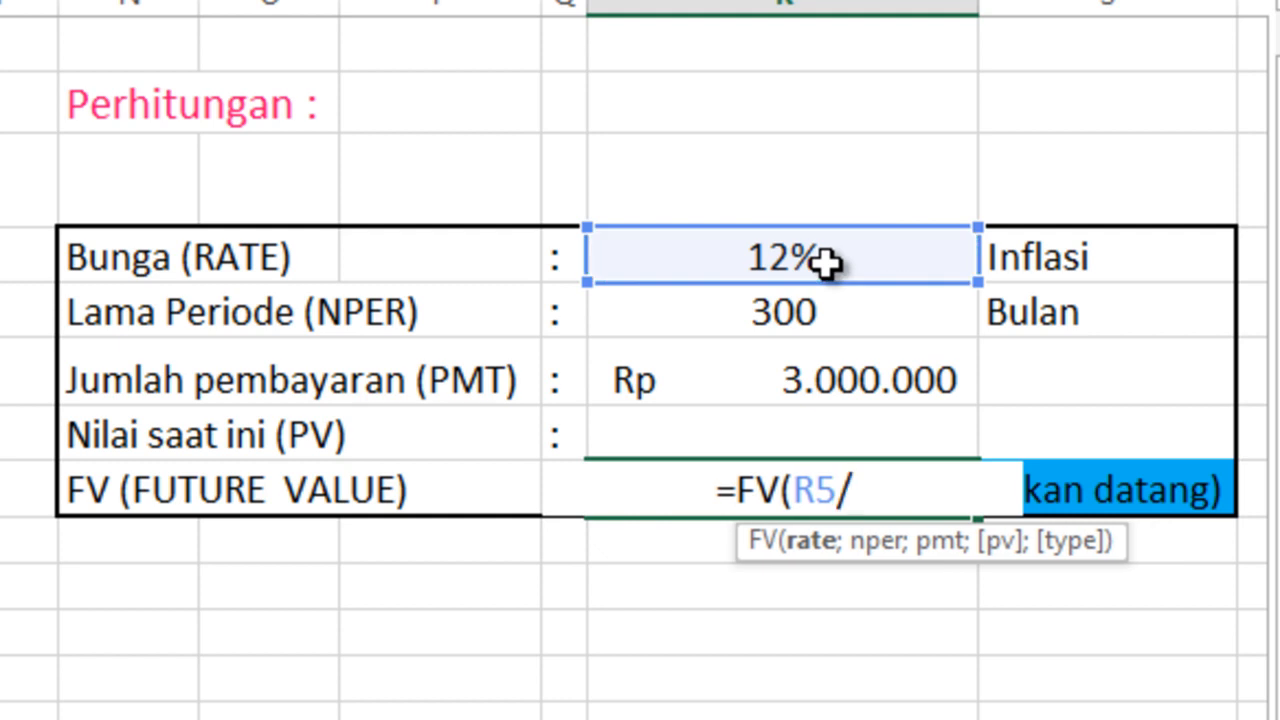
text(12;)
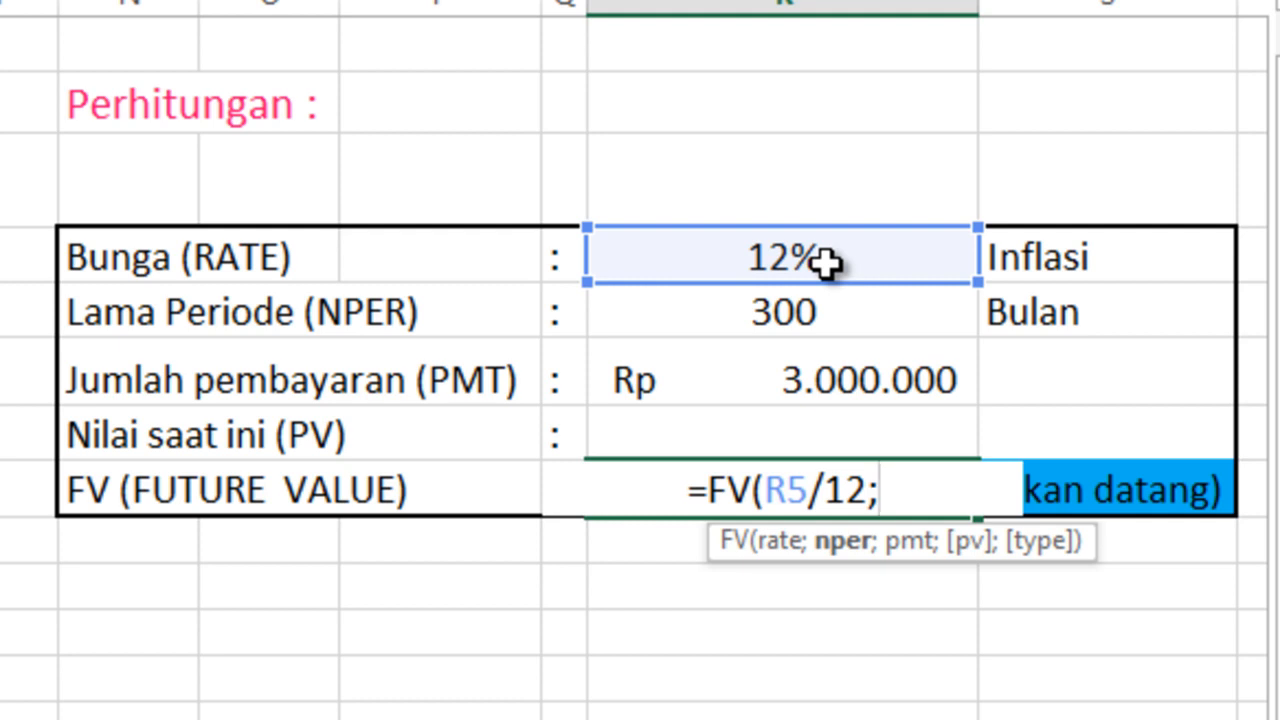
- Reference the period cell R6 as the nper argument of the FV formula
click(800, 311)
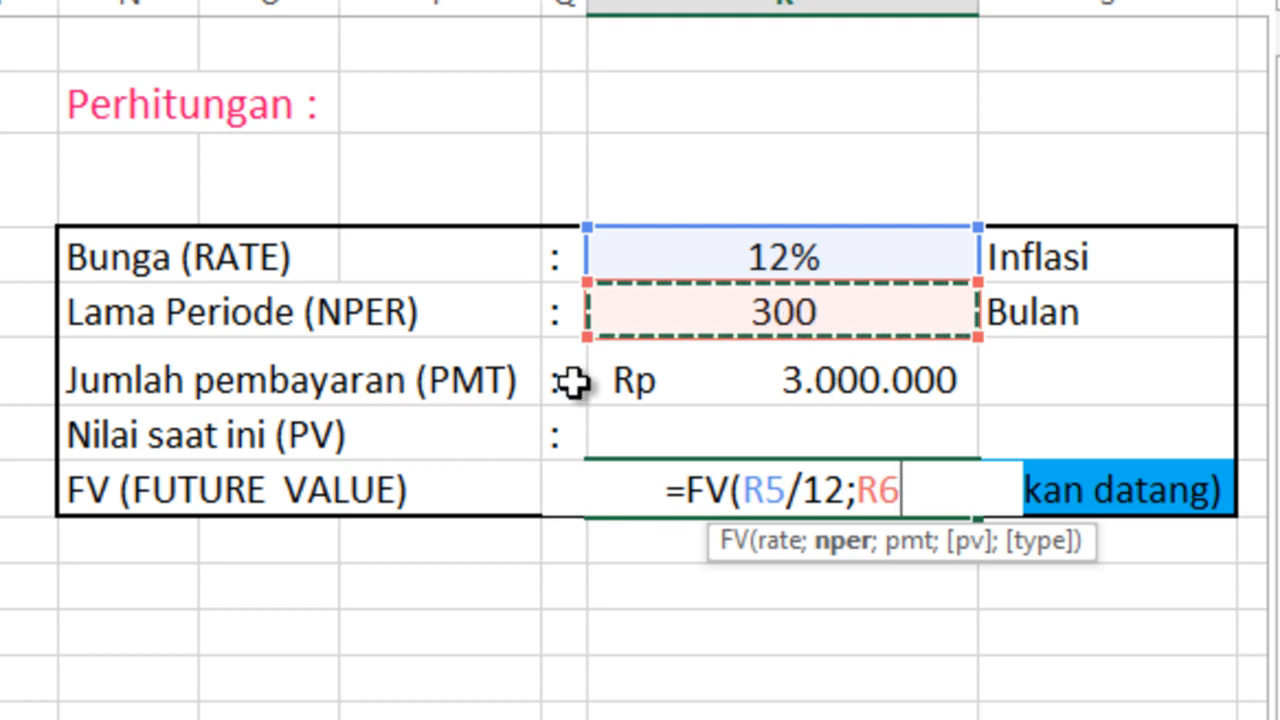
click(800, 393)
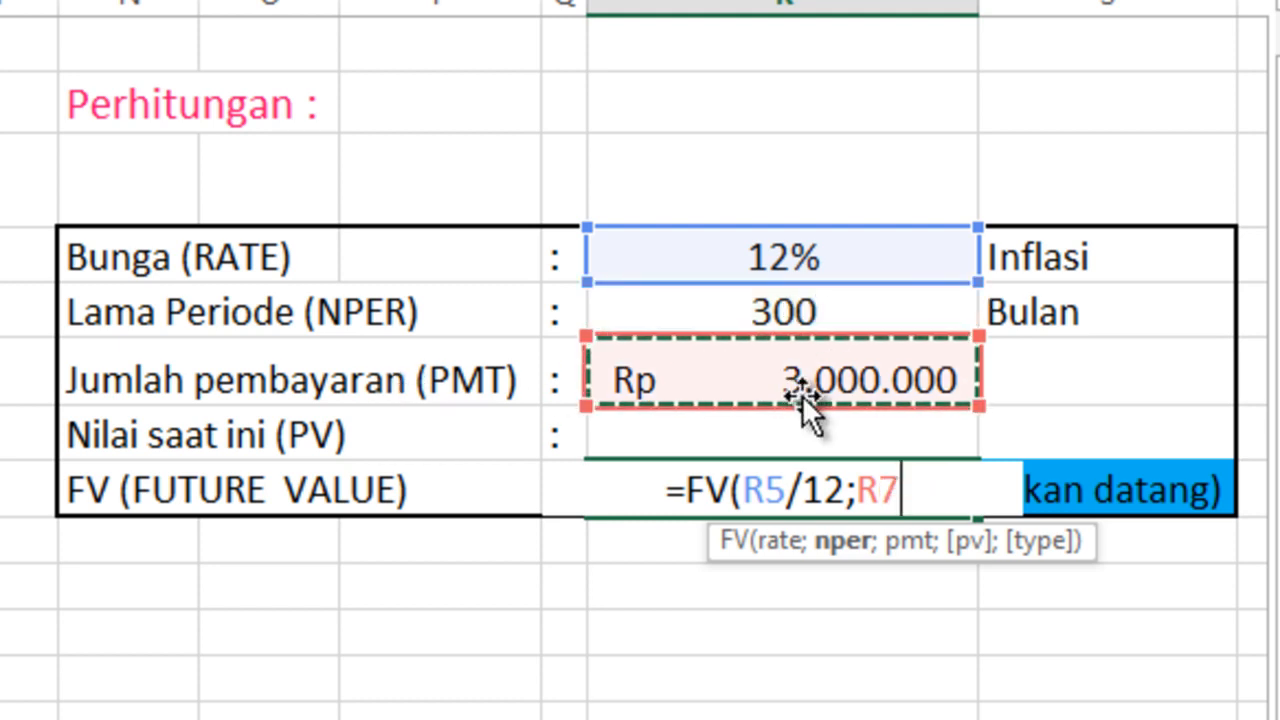
click(866, 437)
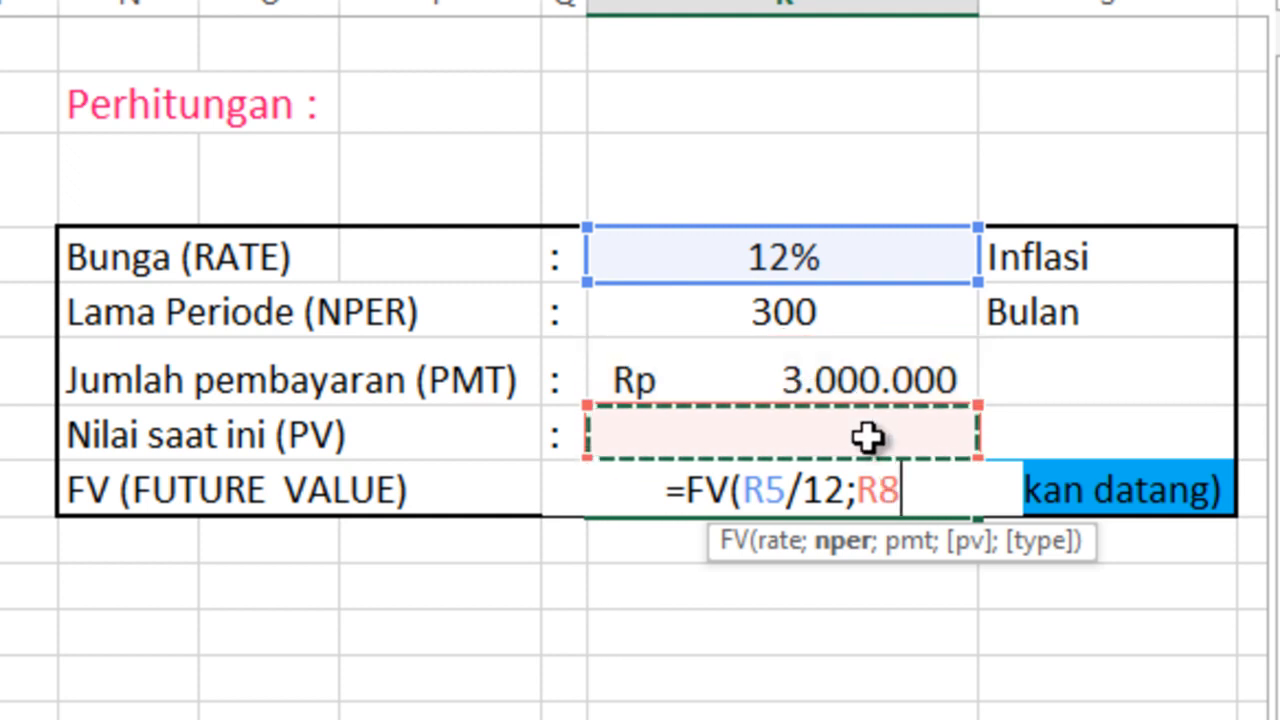
click(848, 378)
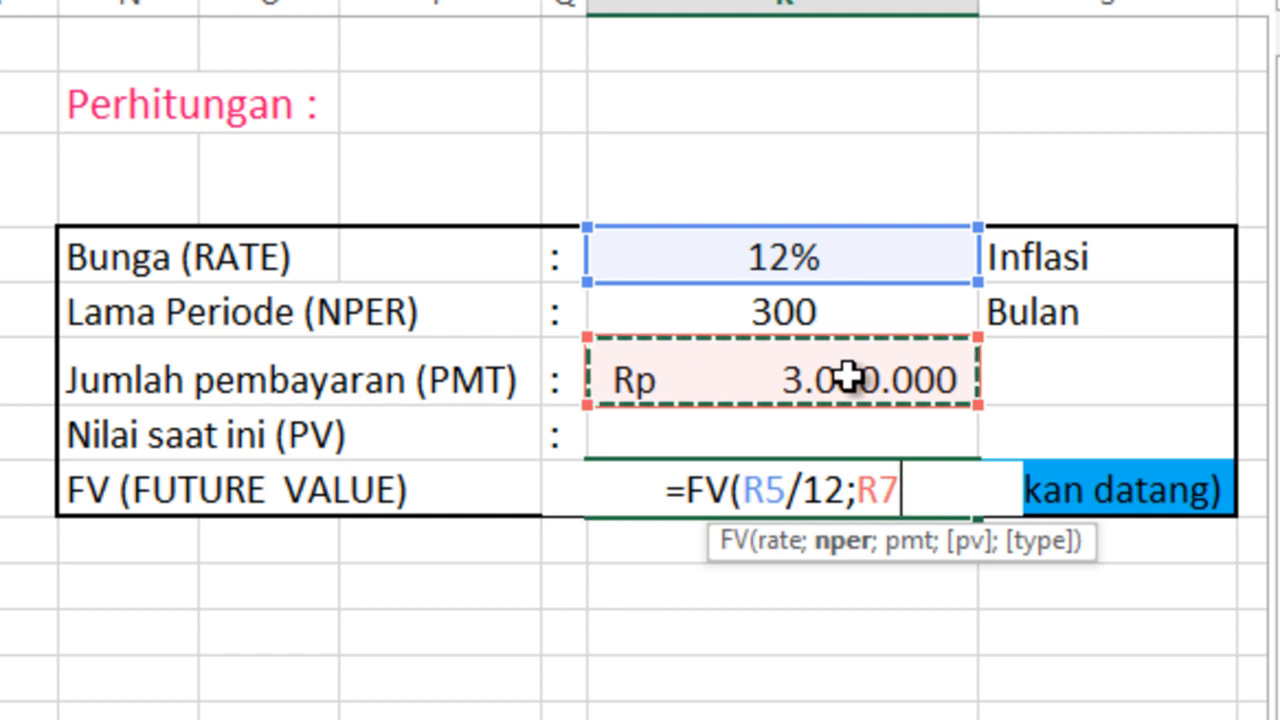
click(818, 314)
text(;)
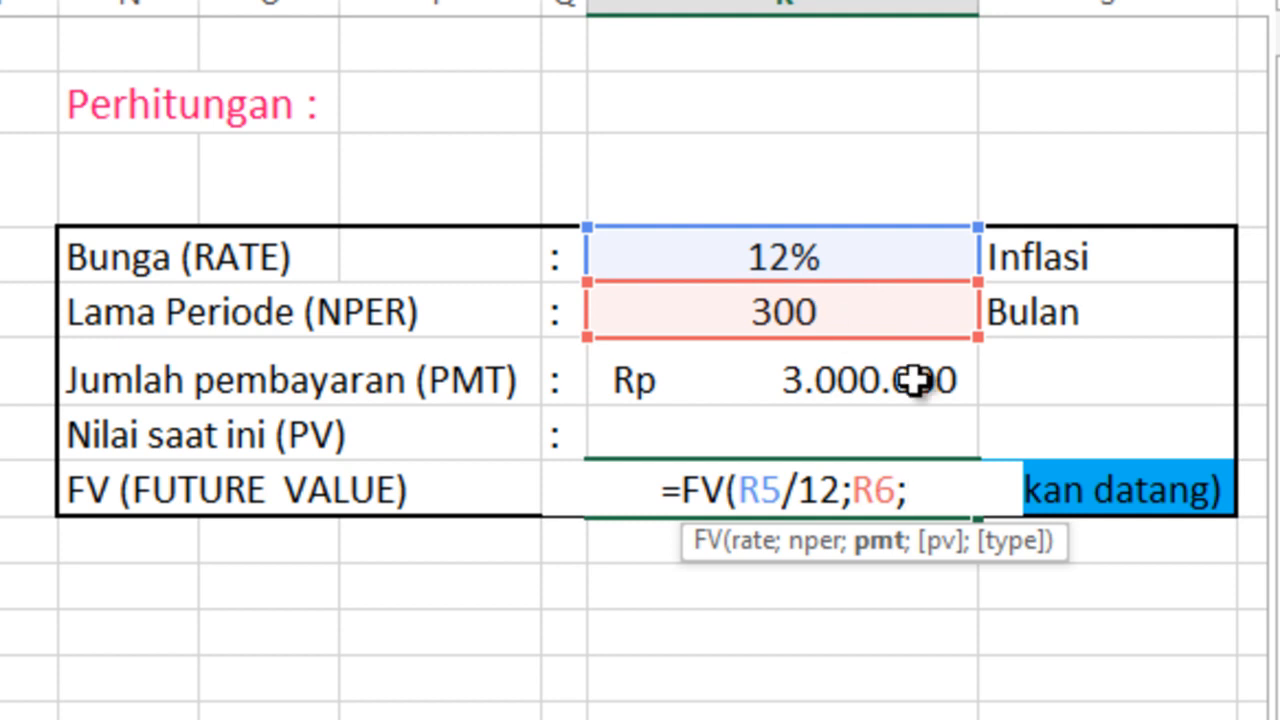
- Complete the R9 formula as =FV(R5/12;R6;R7;R8;1), adding the payment cell, present value cell and beginning-of-period type
click(829, 372)
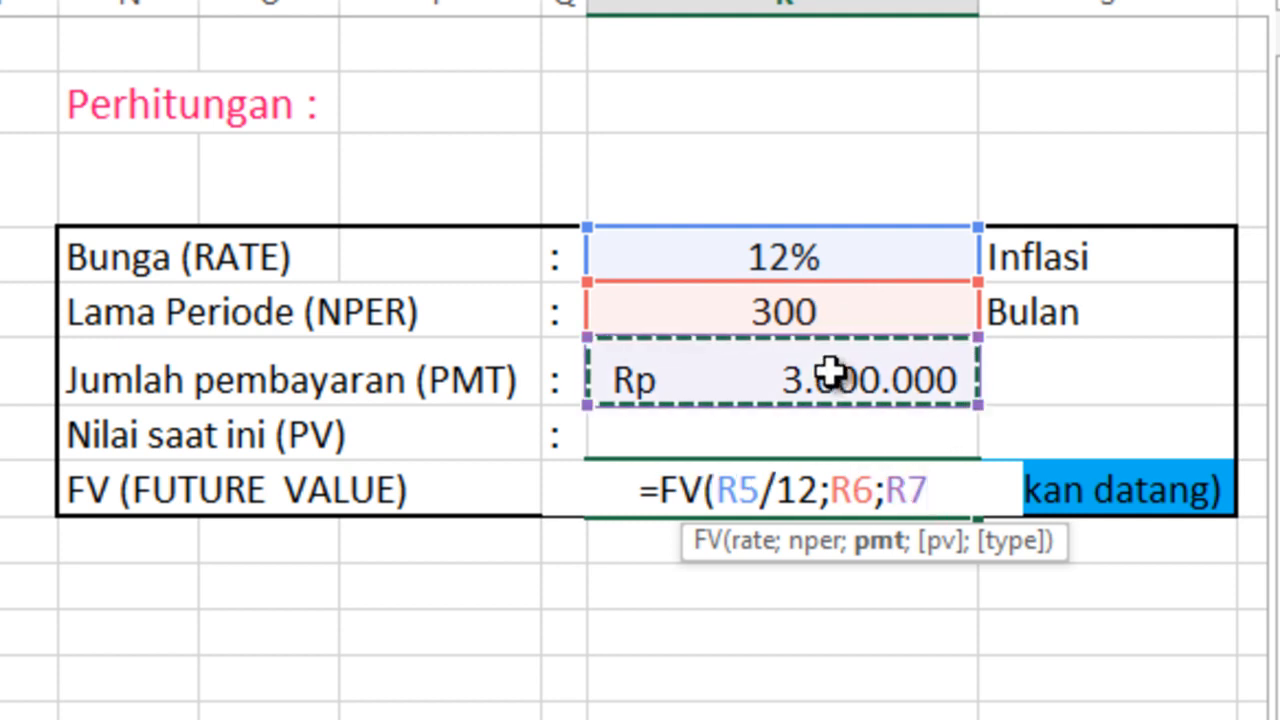
text(;)
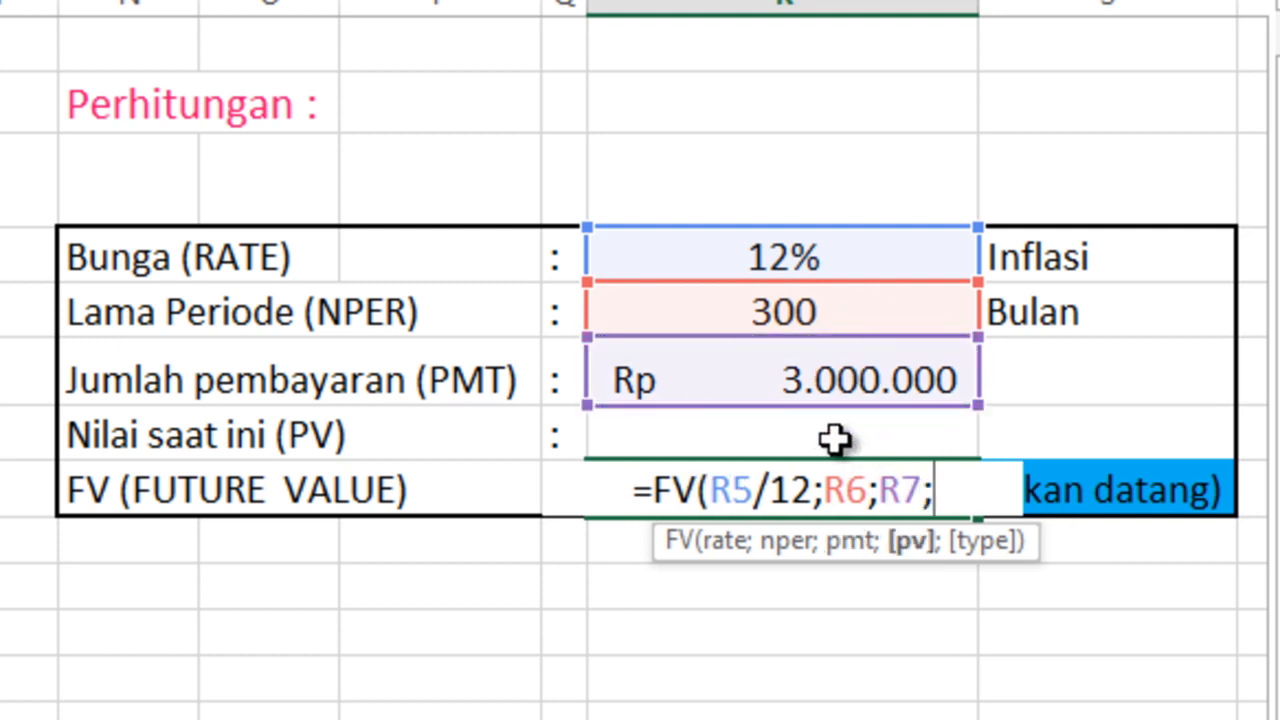
click(830, 437)
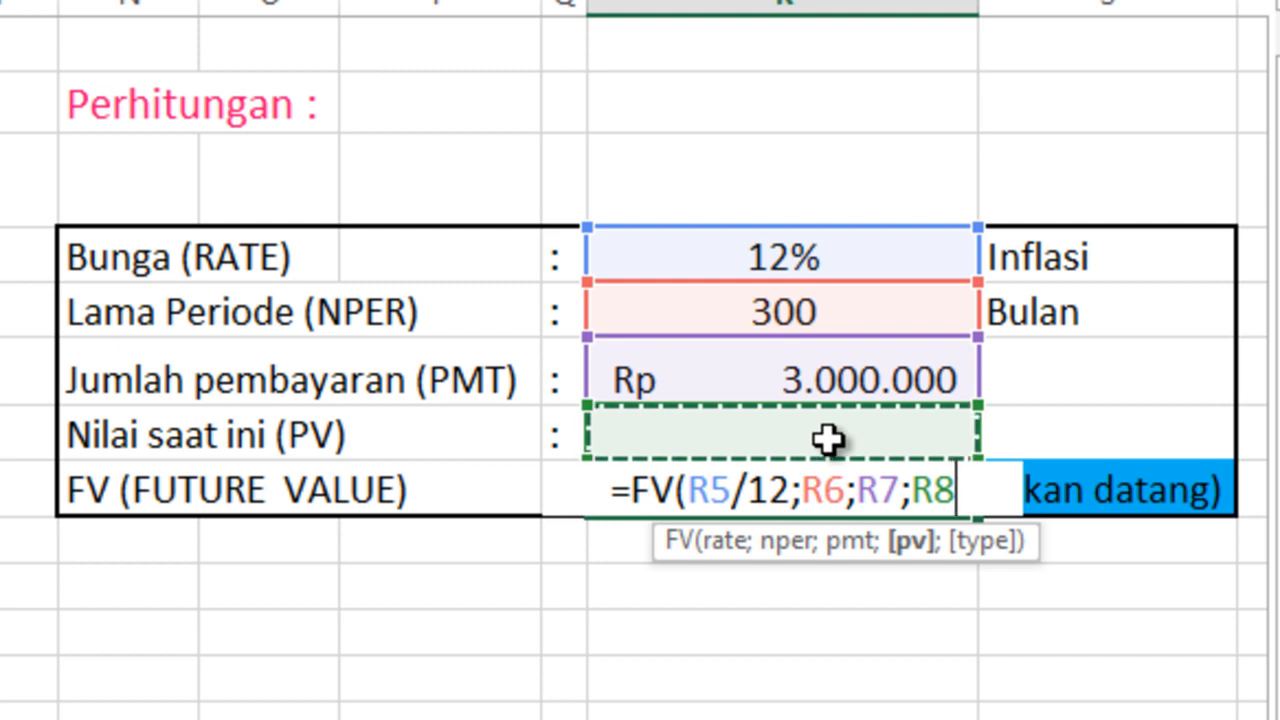
text(;)
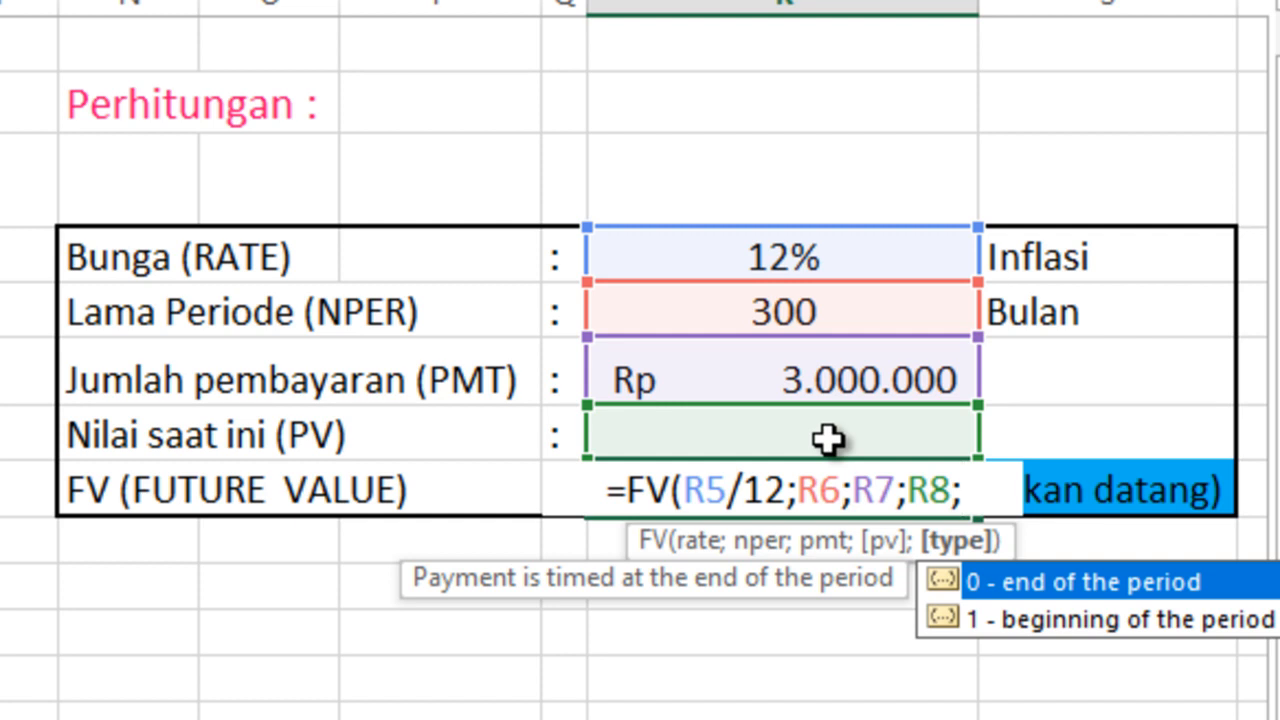
text(1)
key(Return)
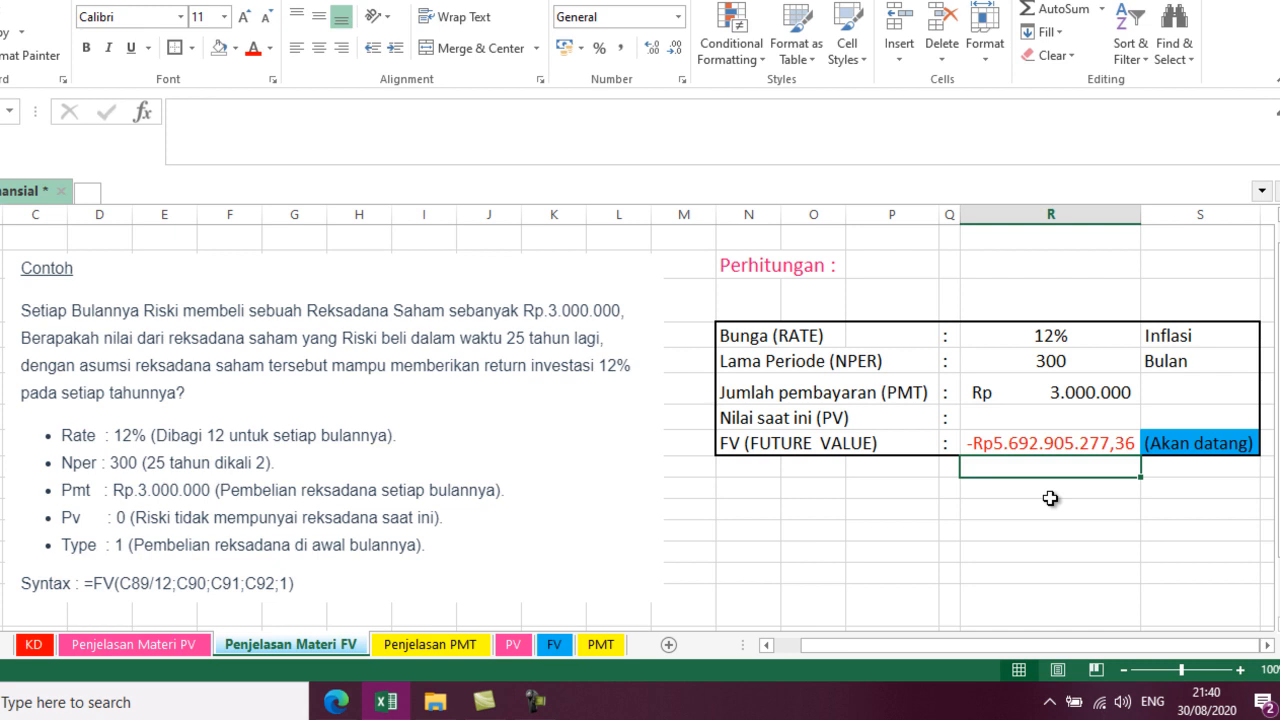
click(1076, 443)
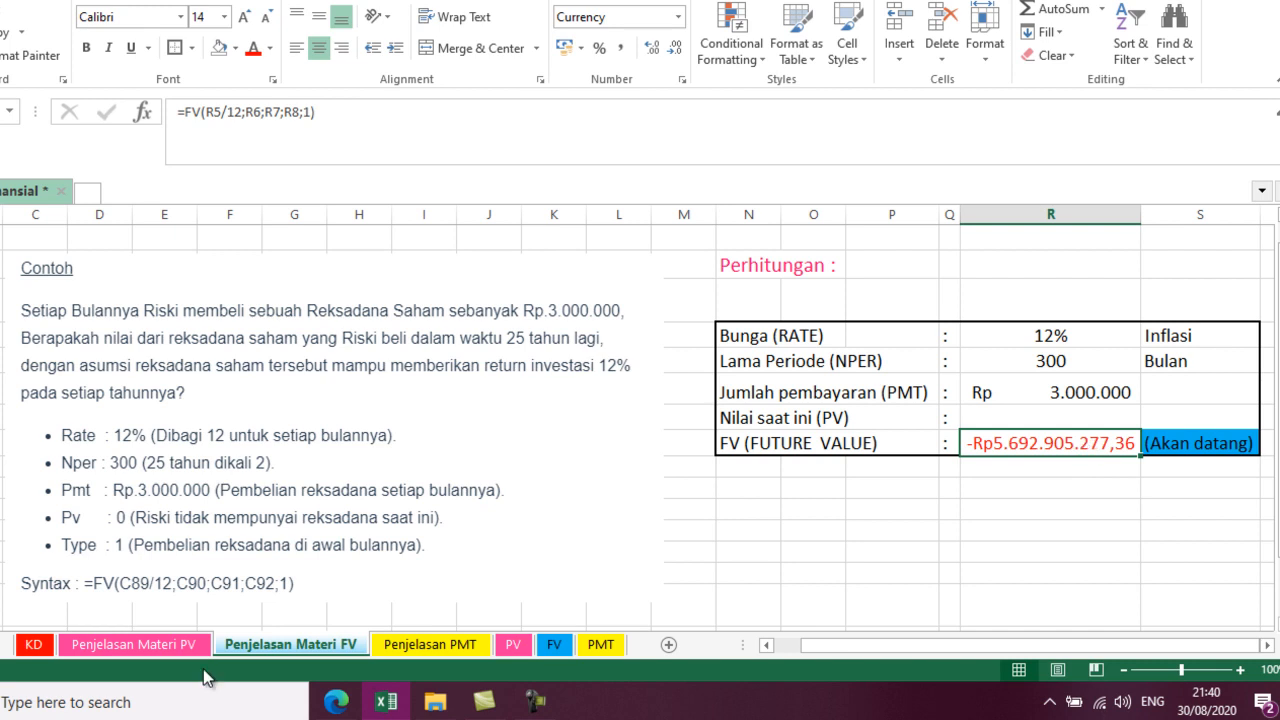
- Review the worked examples on the Penjelasan Materi PV and Penjelasan Materi FV sheets
click(168, 648)
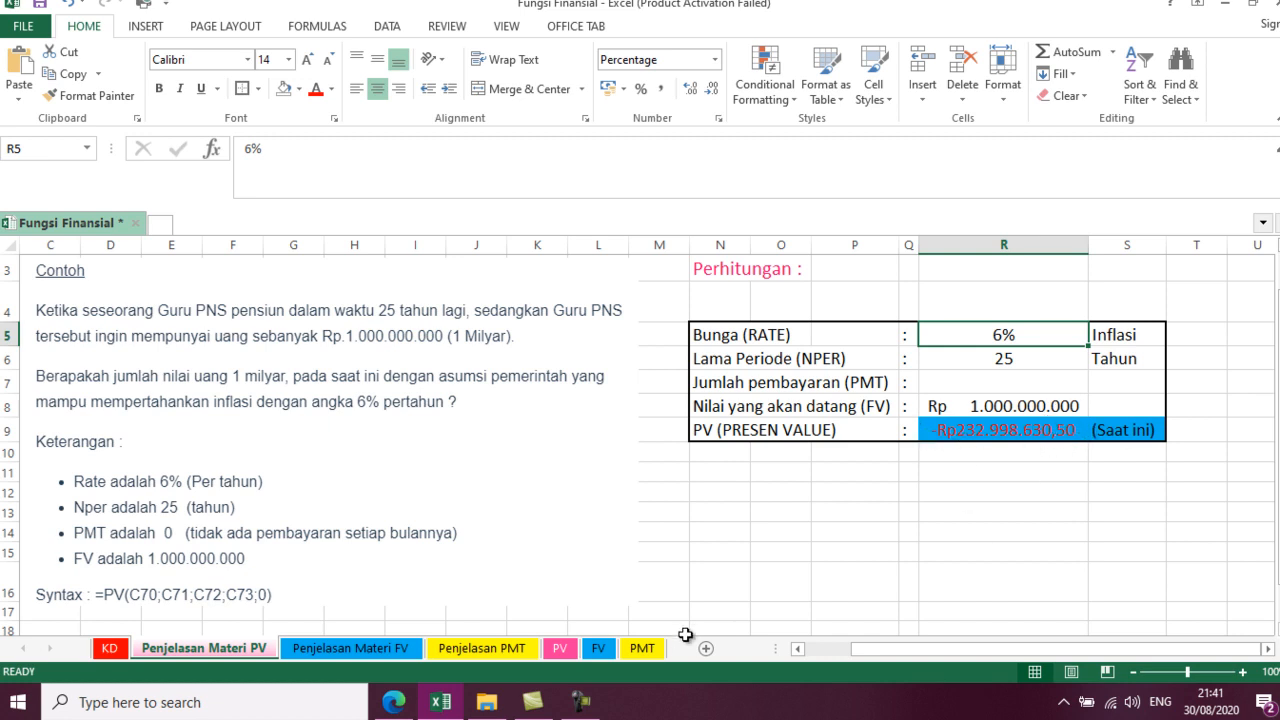
click(386, 650)
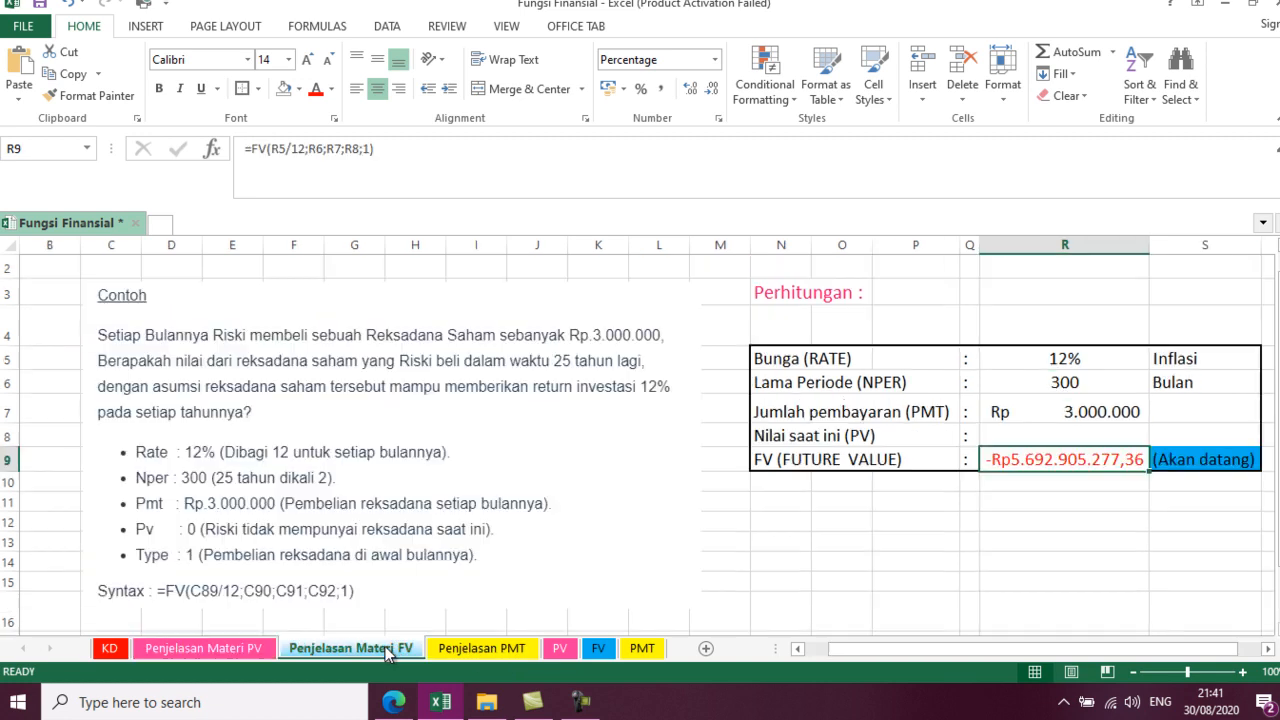
click(212, 650)
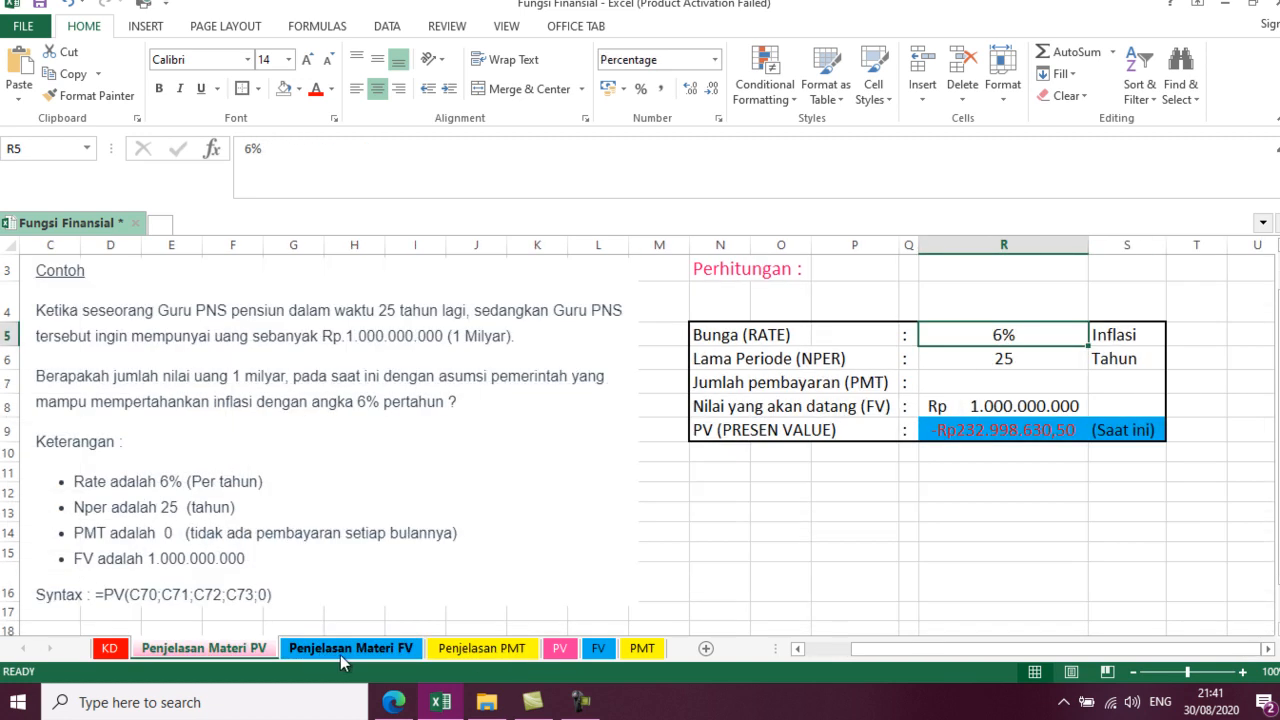
click(340, 652)
- Change the yellow title in A2 of the Penjelasan PMT sheet to FUNGSI PMT
click(445, 648)
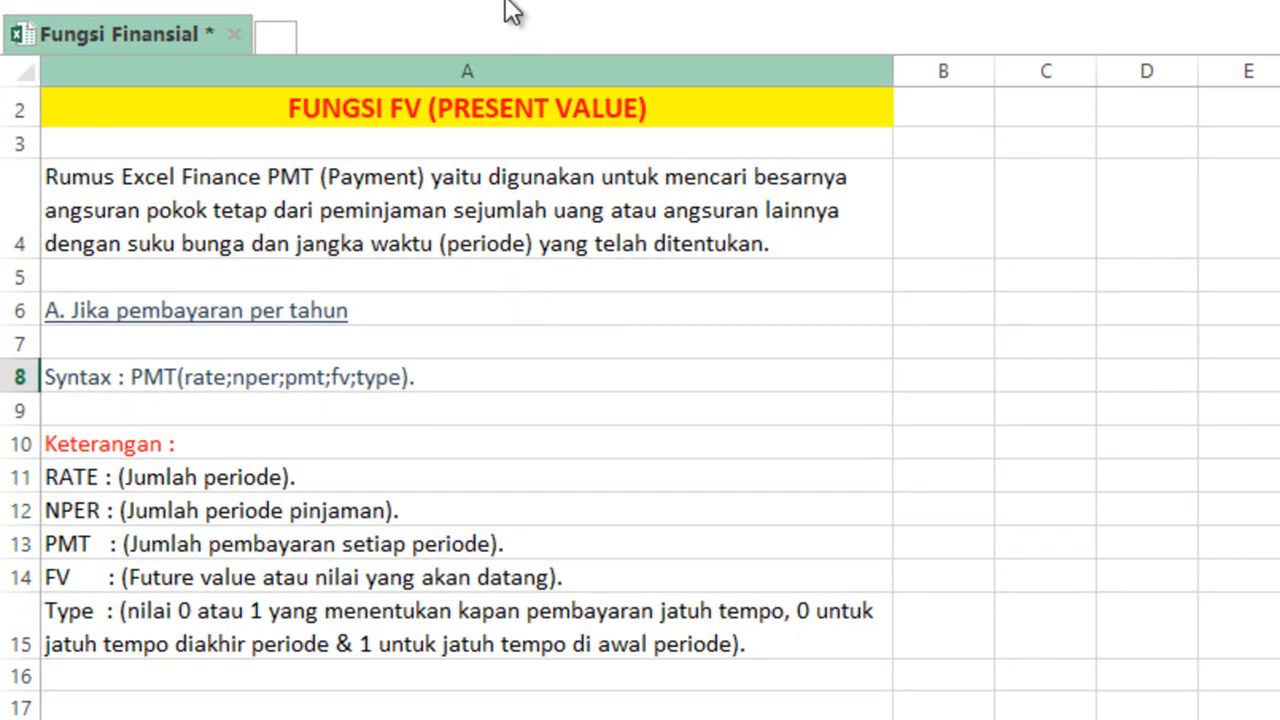
click(500, 105)
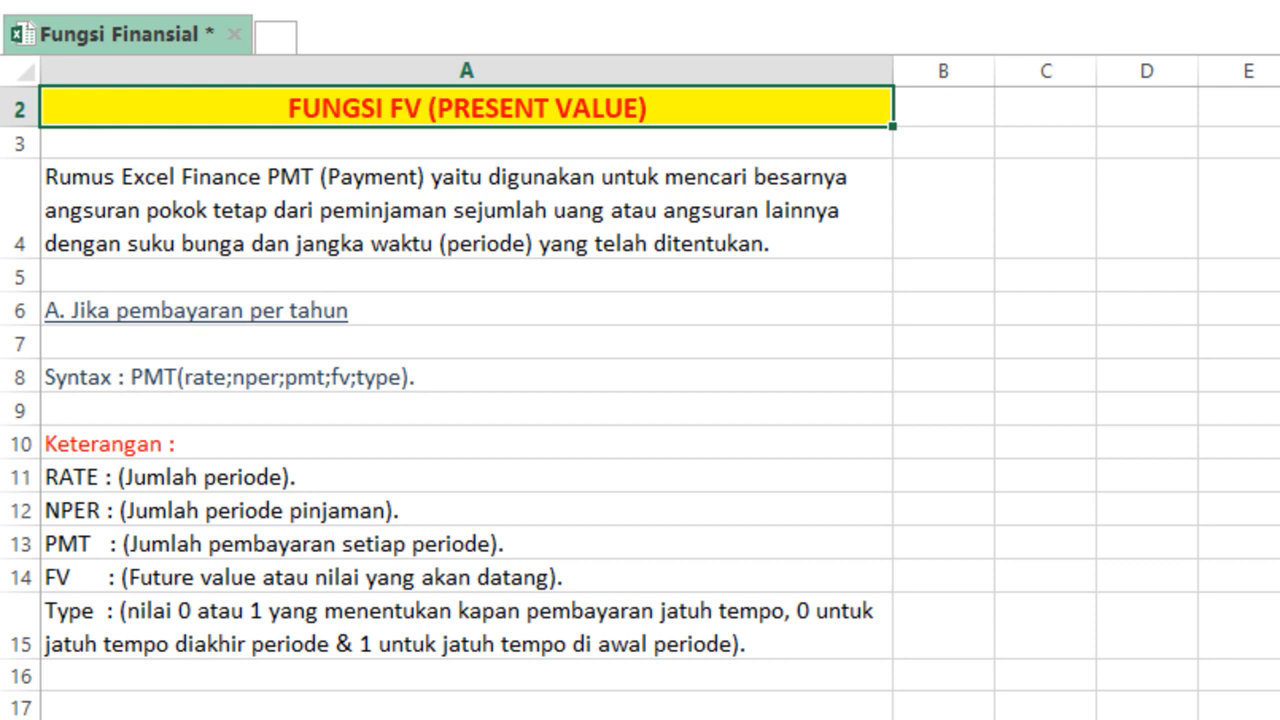
click(670, 2)
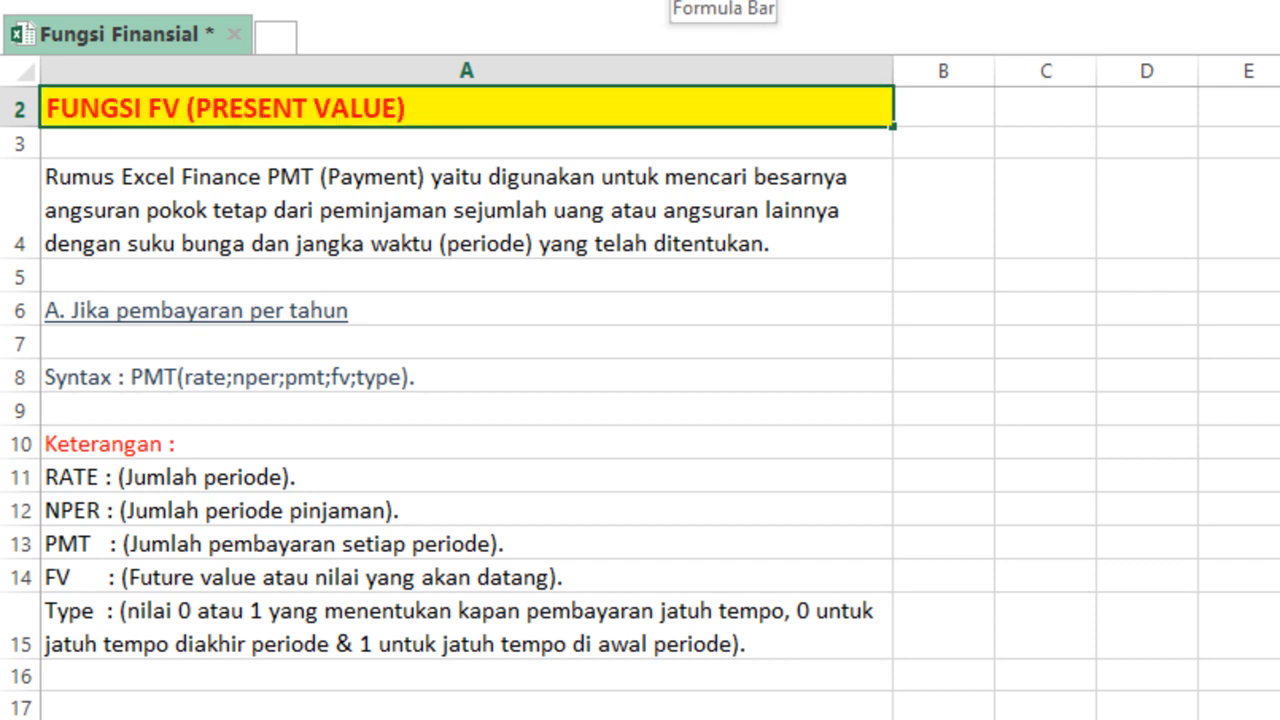
key(BackSpace)
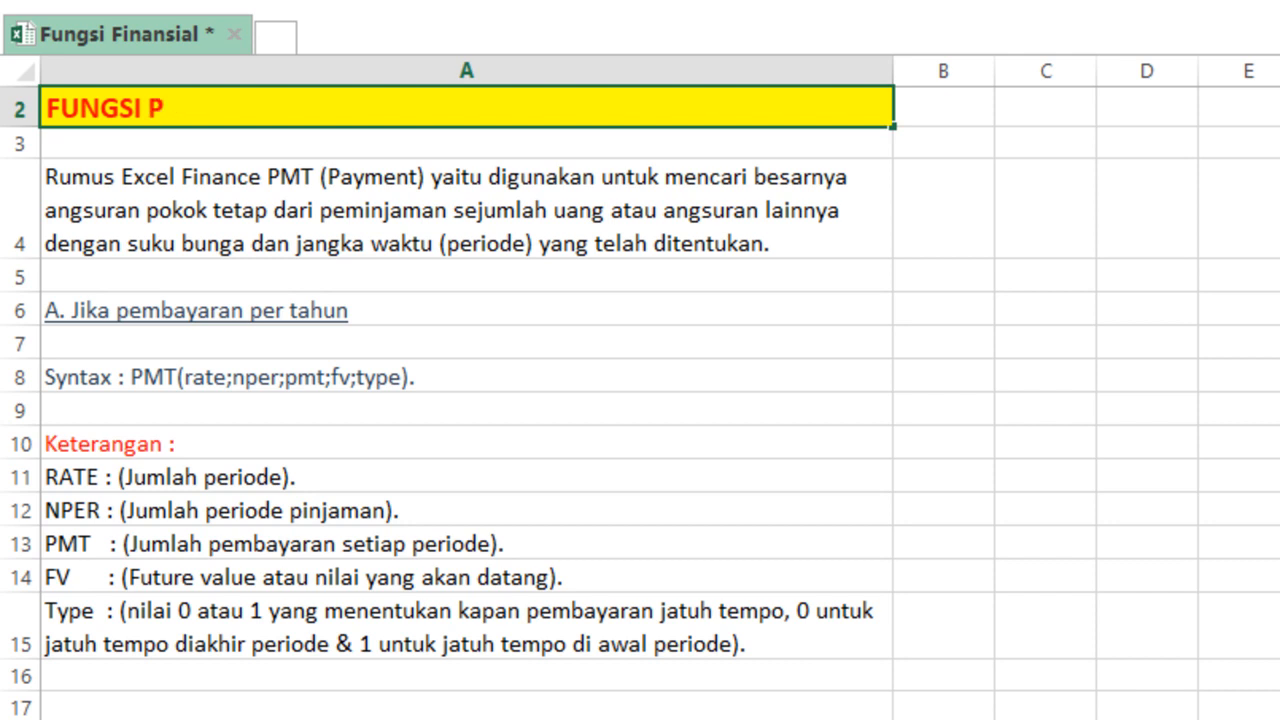
click(1231, 414)
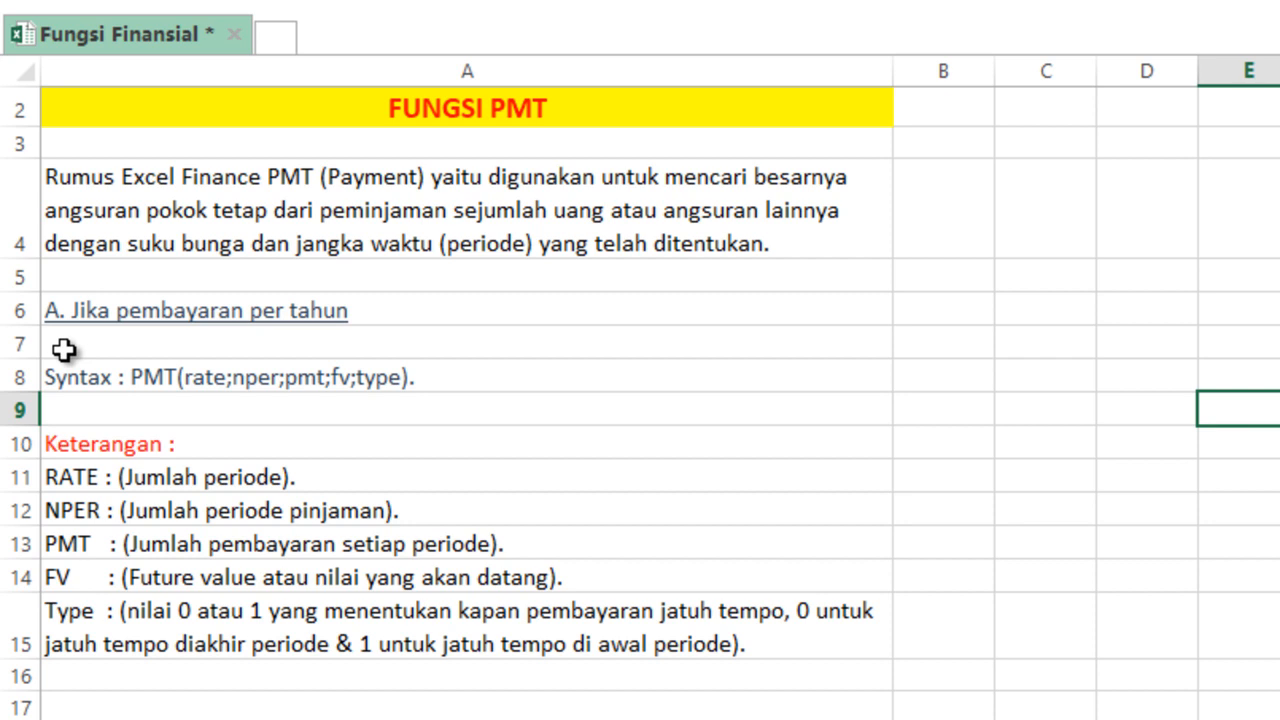
- Review the PMT syntax and the explanations of its rate, nper, pmt, fv and type arguments
drag(69, 375, 863, 669)
click(371, 529)
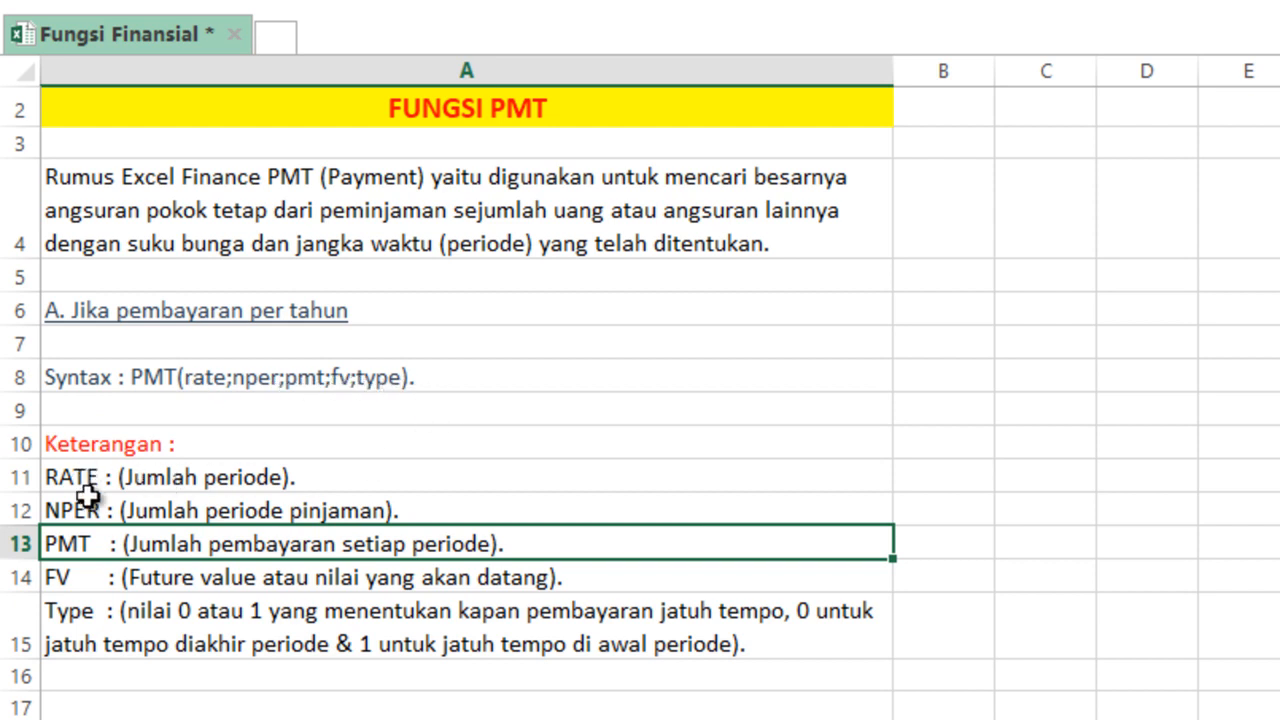
click(1099, 440)
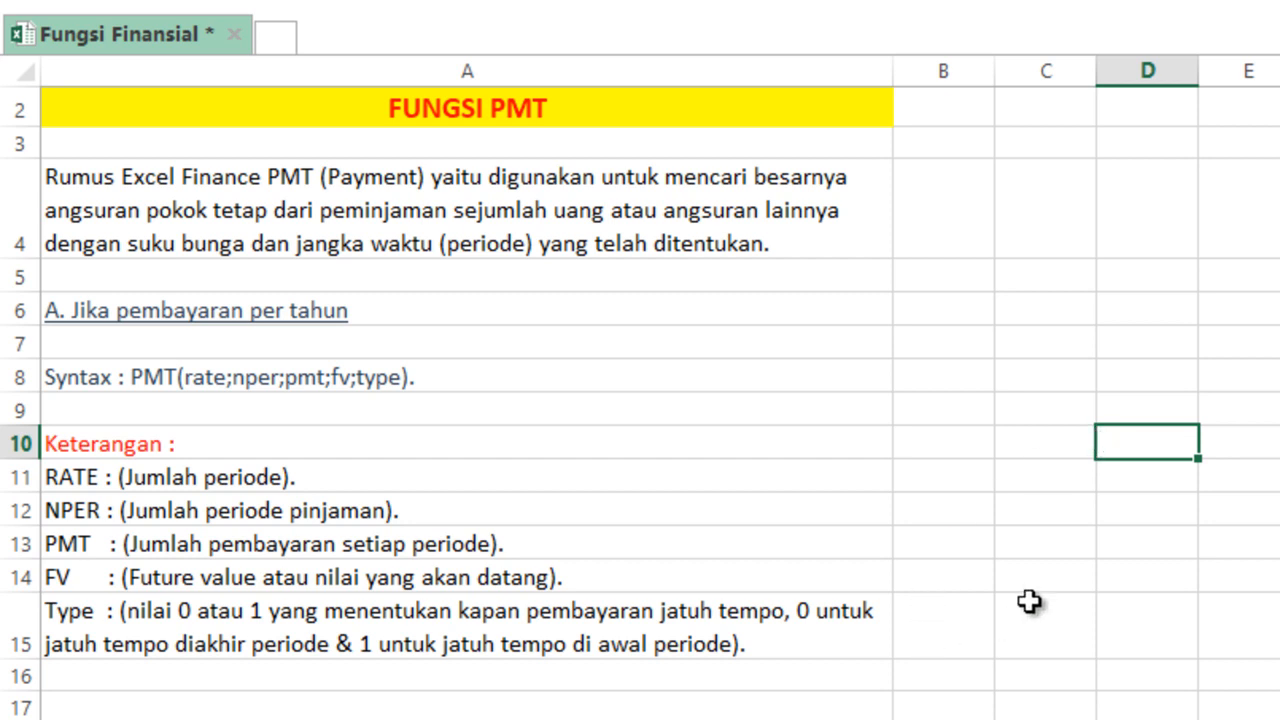
- Open the PV exercise sheet and examine the empty investment table in B9:E13
key(ctrl+Page_Down)
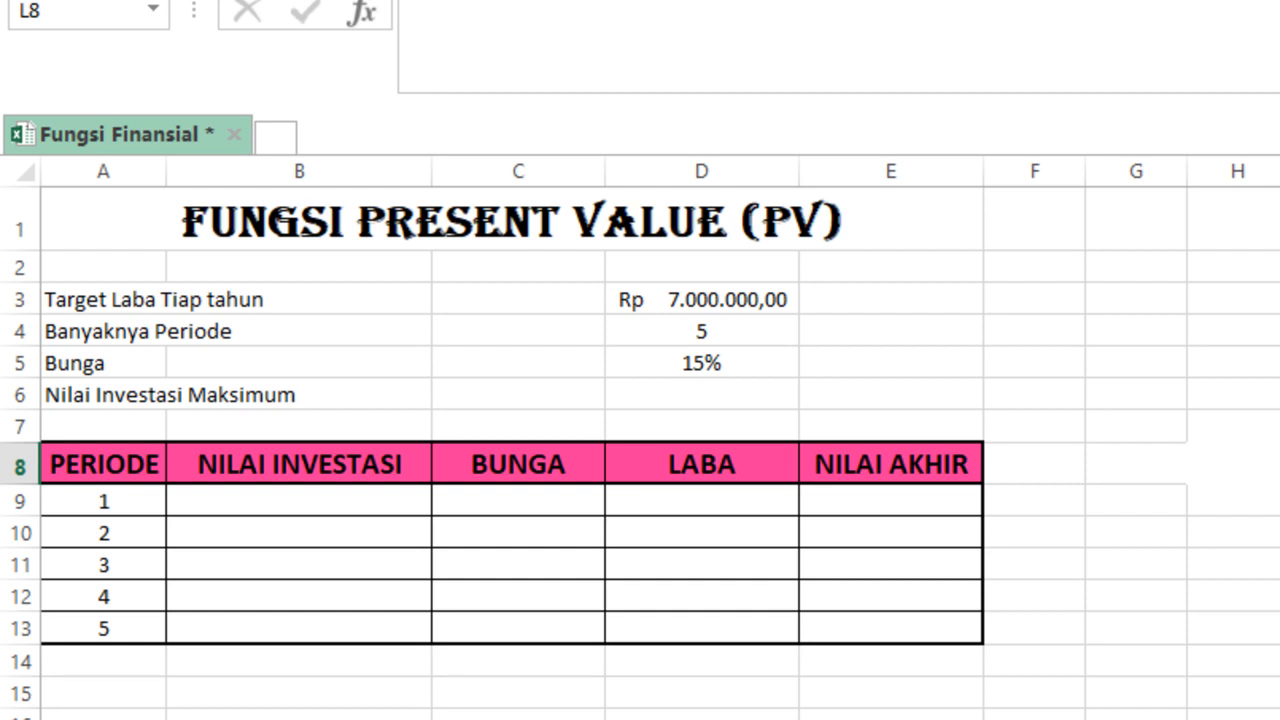
drag(183, 500, 866, 651)
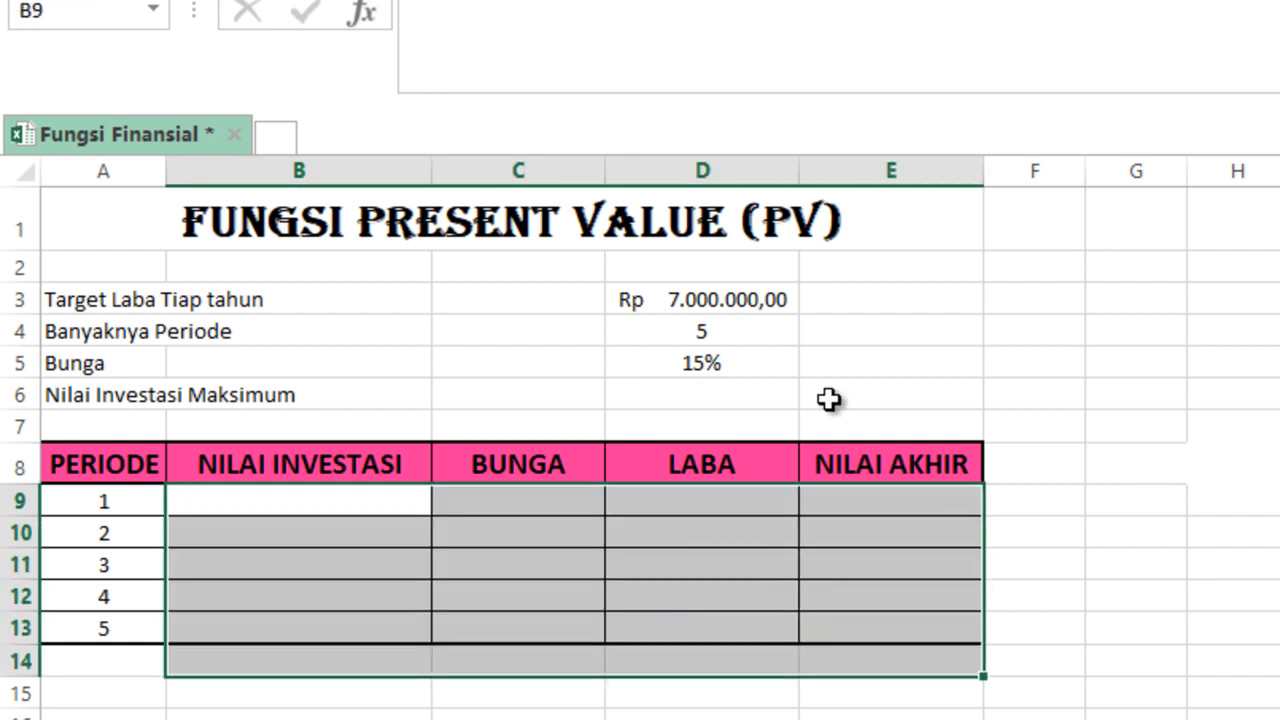
click(804, 592)
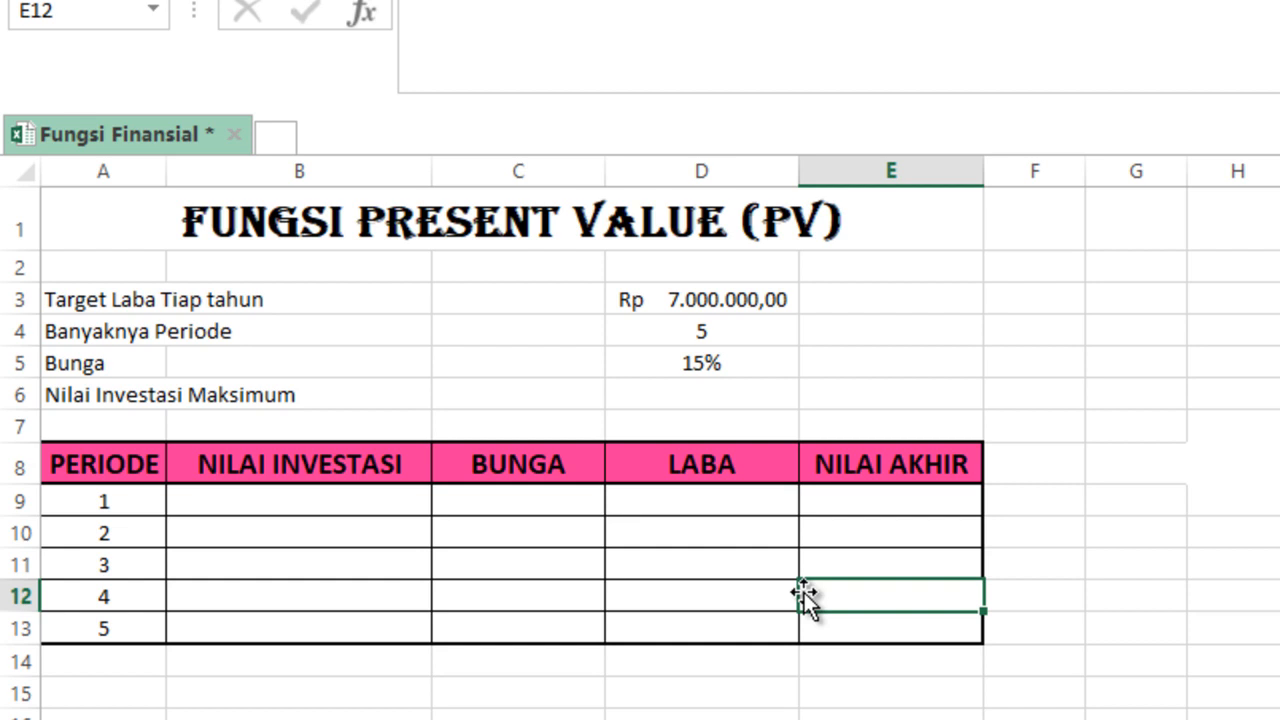
- Calculate Nilai Investasi Maksimum in D6 with =PV(D5;D4;D3), using the interest, period and yearly profit target cells
click(714, 395)
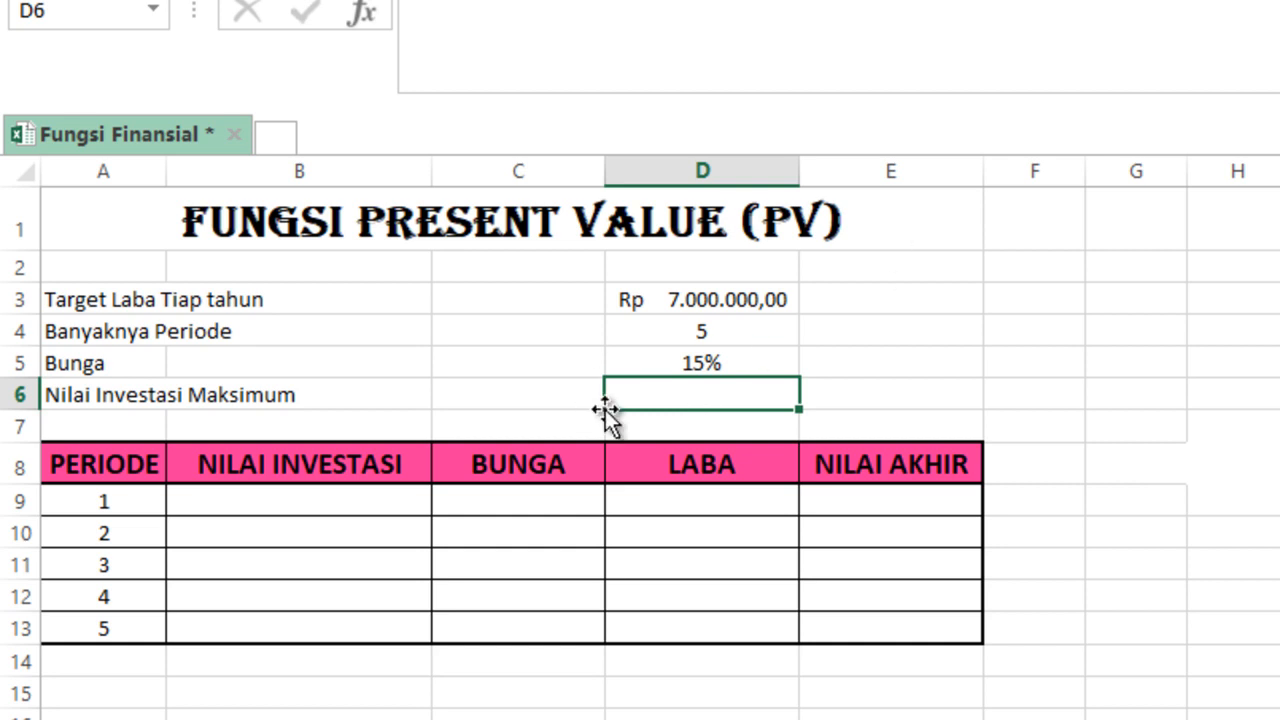
text(=)
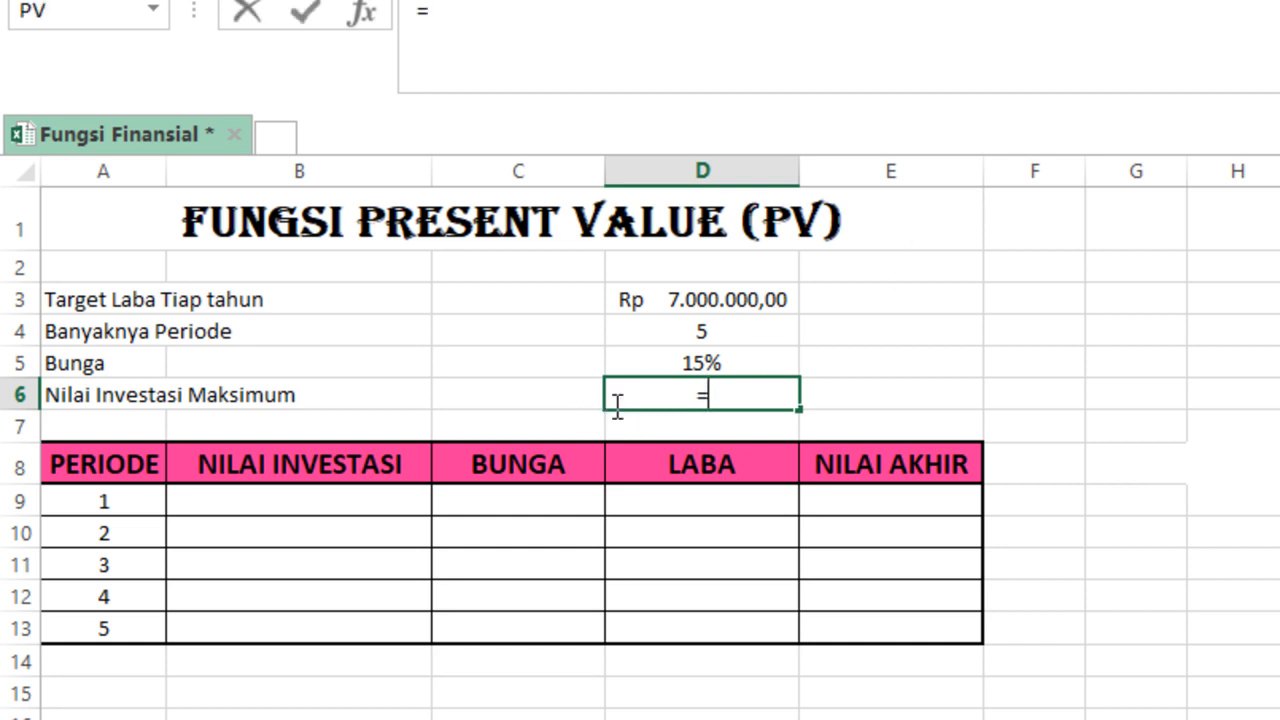
text(P)
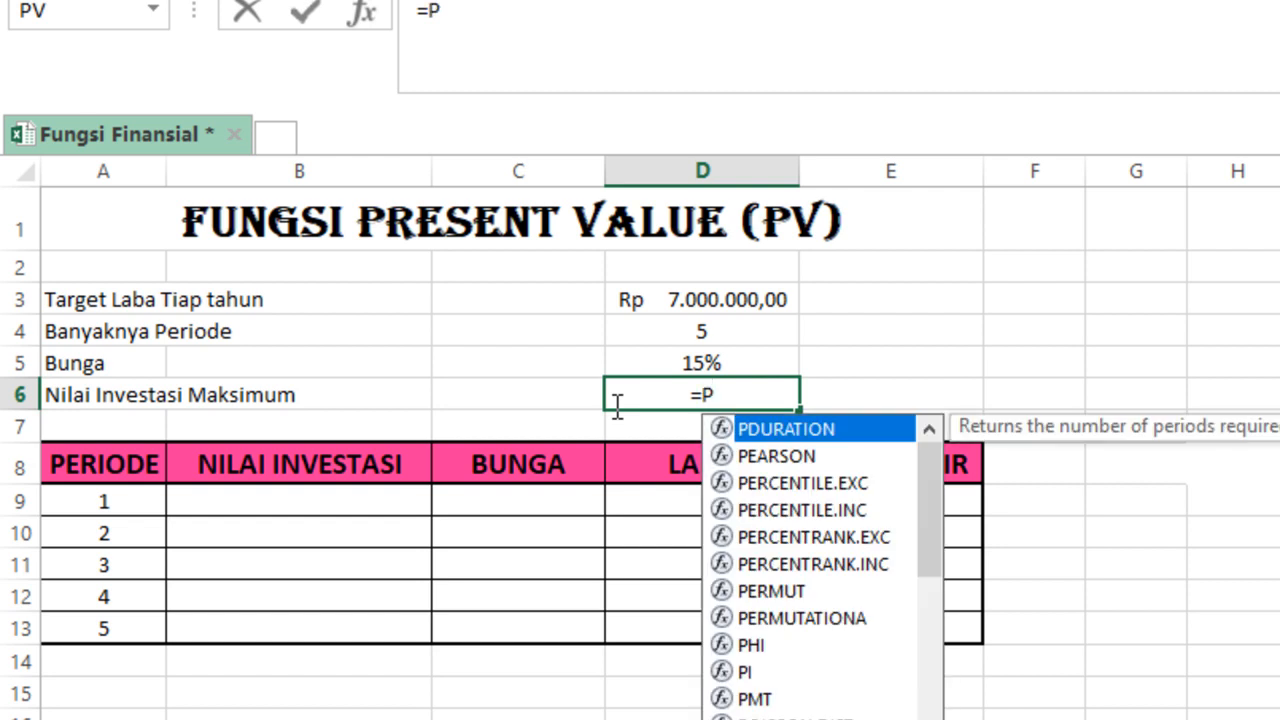
text(V()
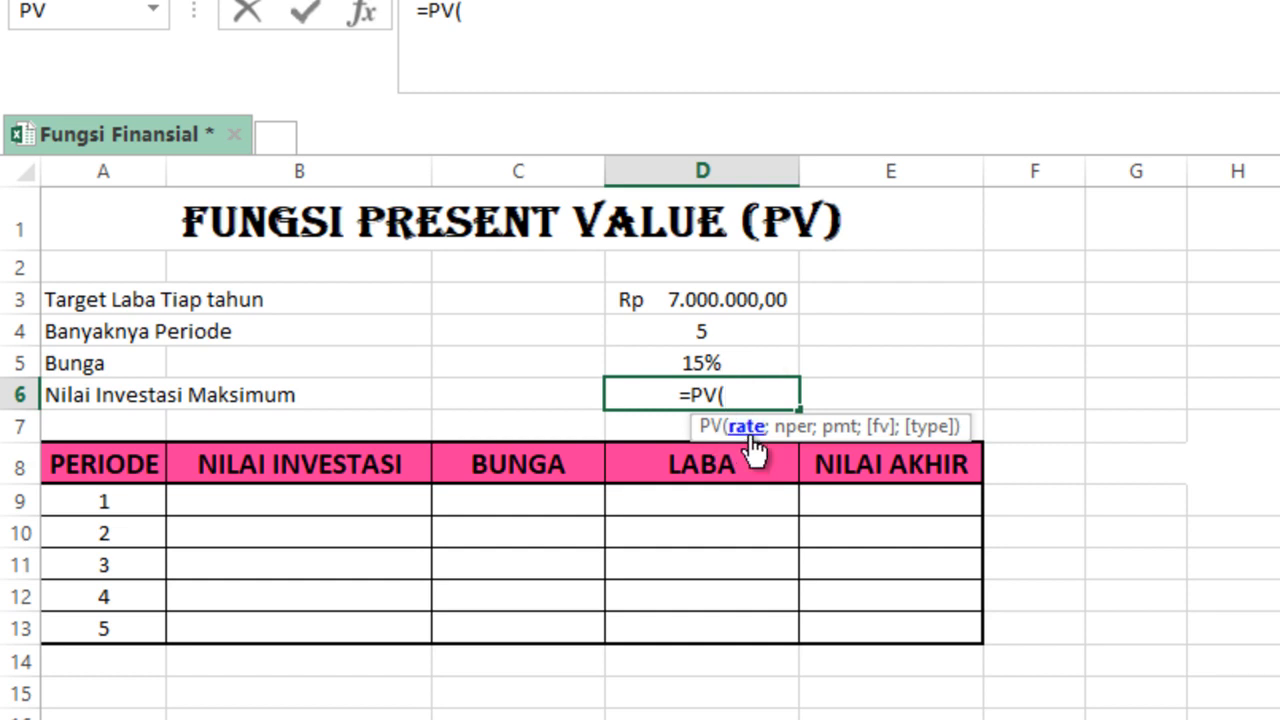
click(712, 362)
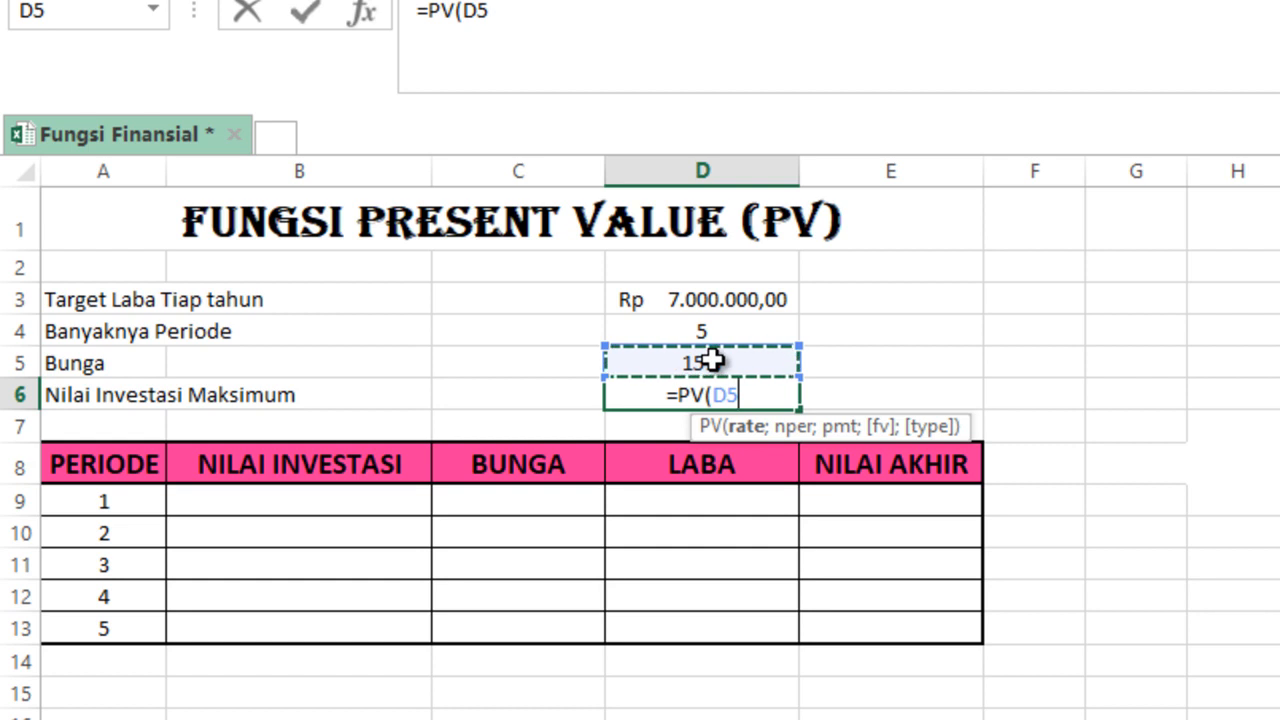
text(;)
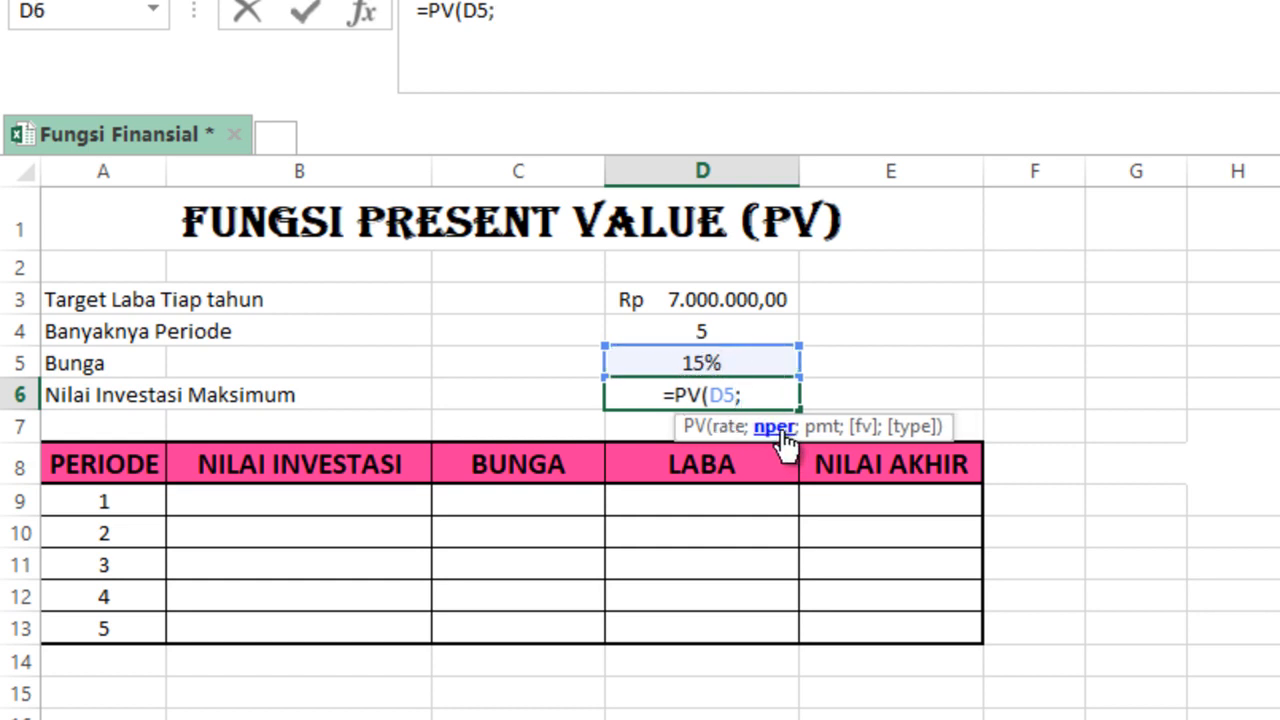
click(724, 321)
text(;)
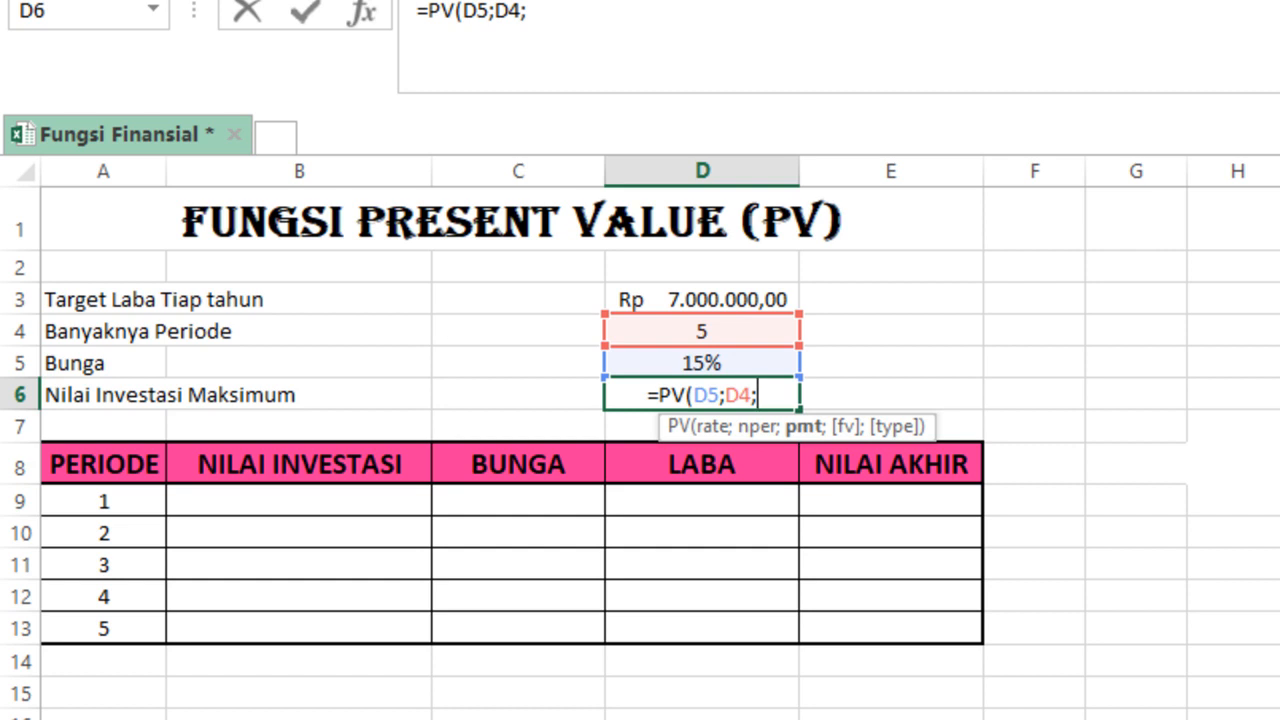
click(720, 302)
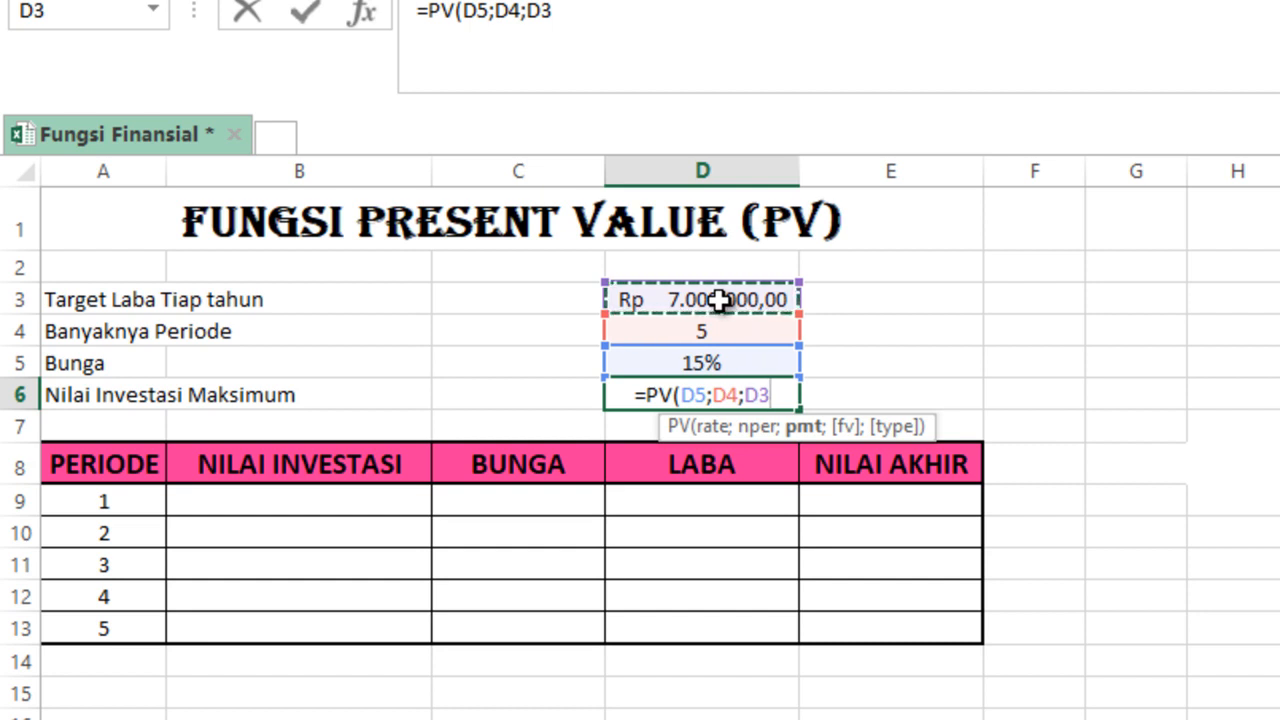
key(Return)
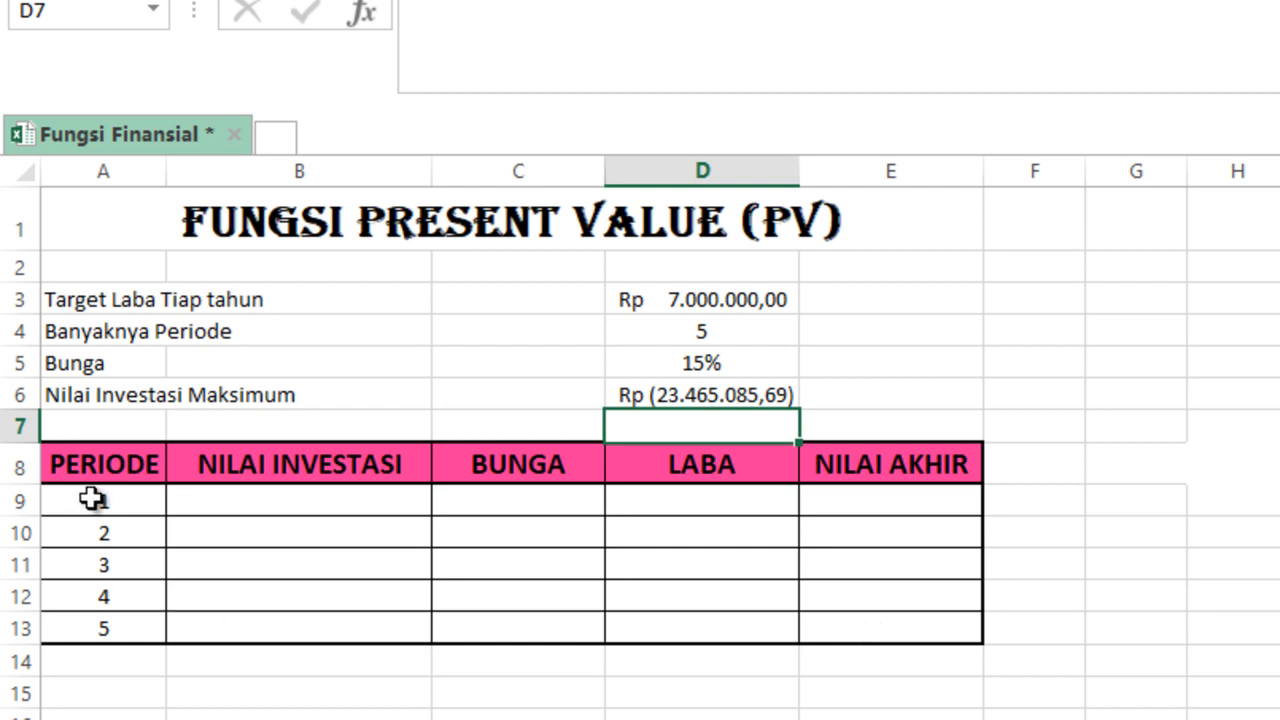
- Review the investment table's headings and its period rows against the Banyaknya Periode value in D4
click(63, 452)
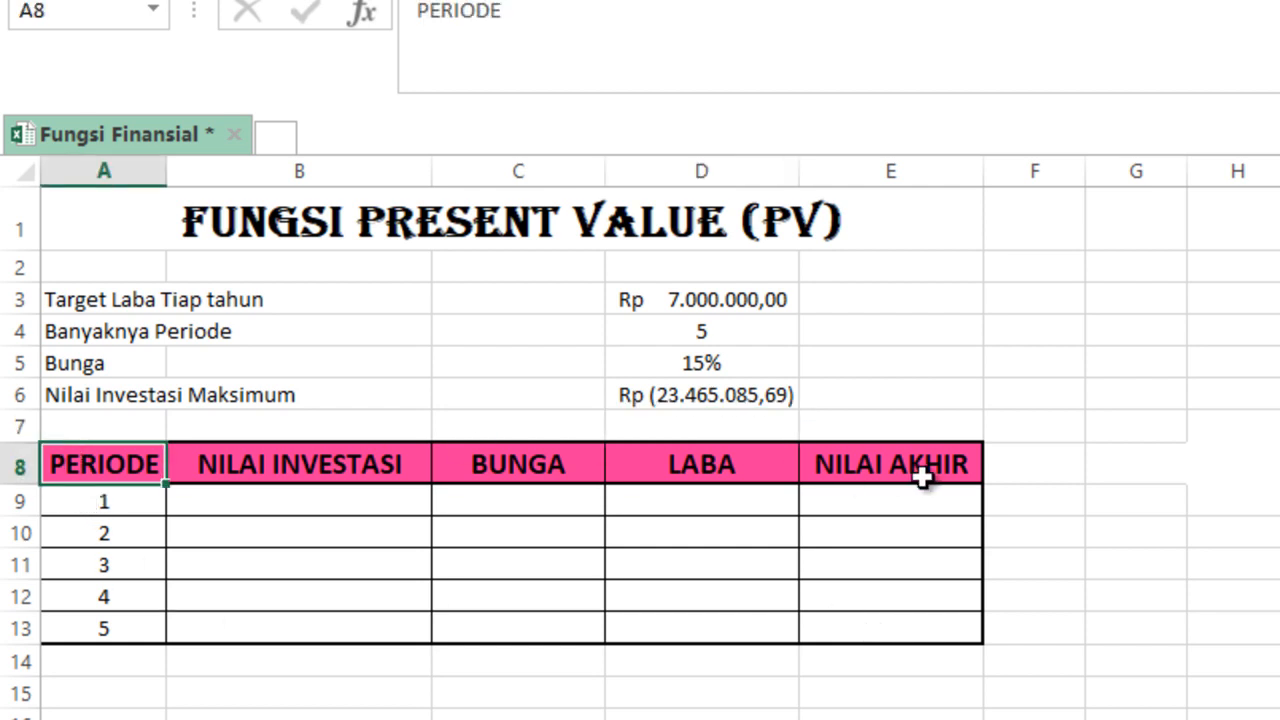
drag(897, 477, 20, 449)
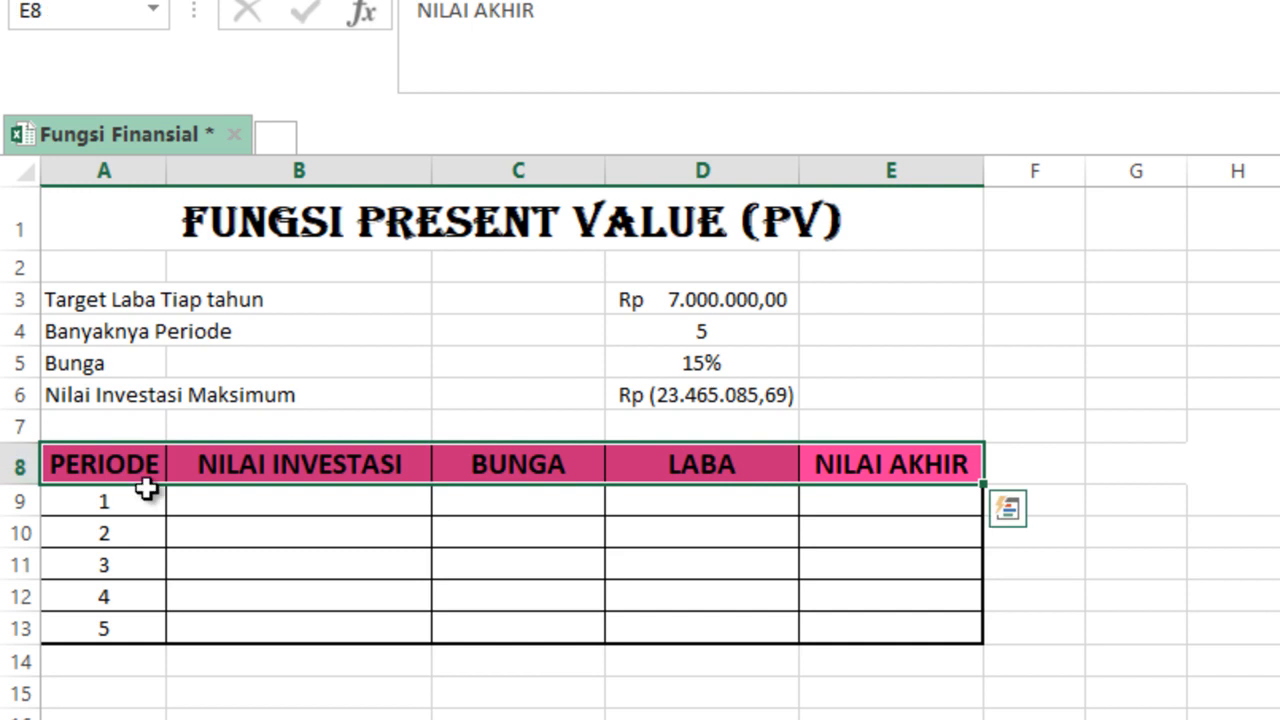
drag(106, 503, 109, 632)
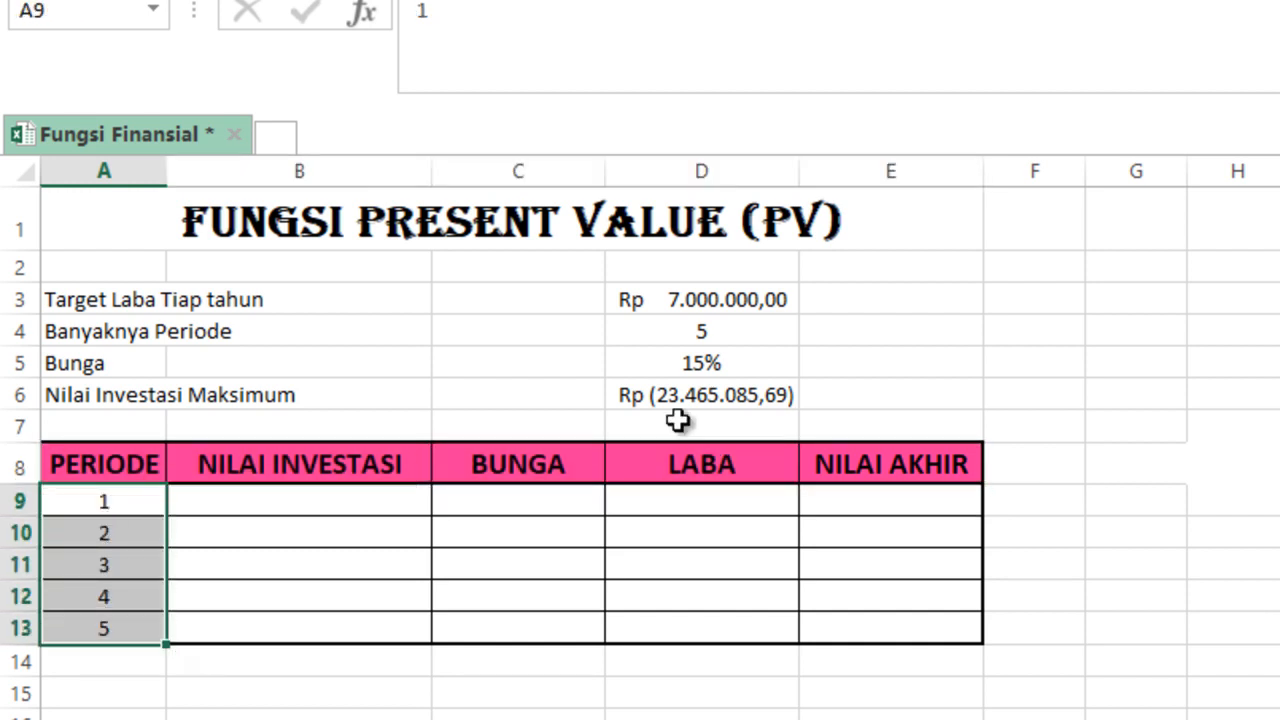
click(722, 327)
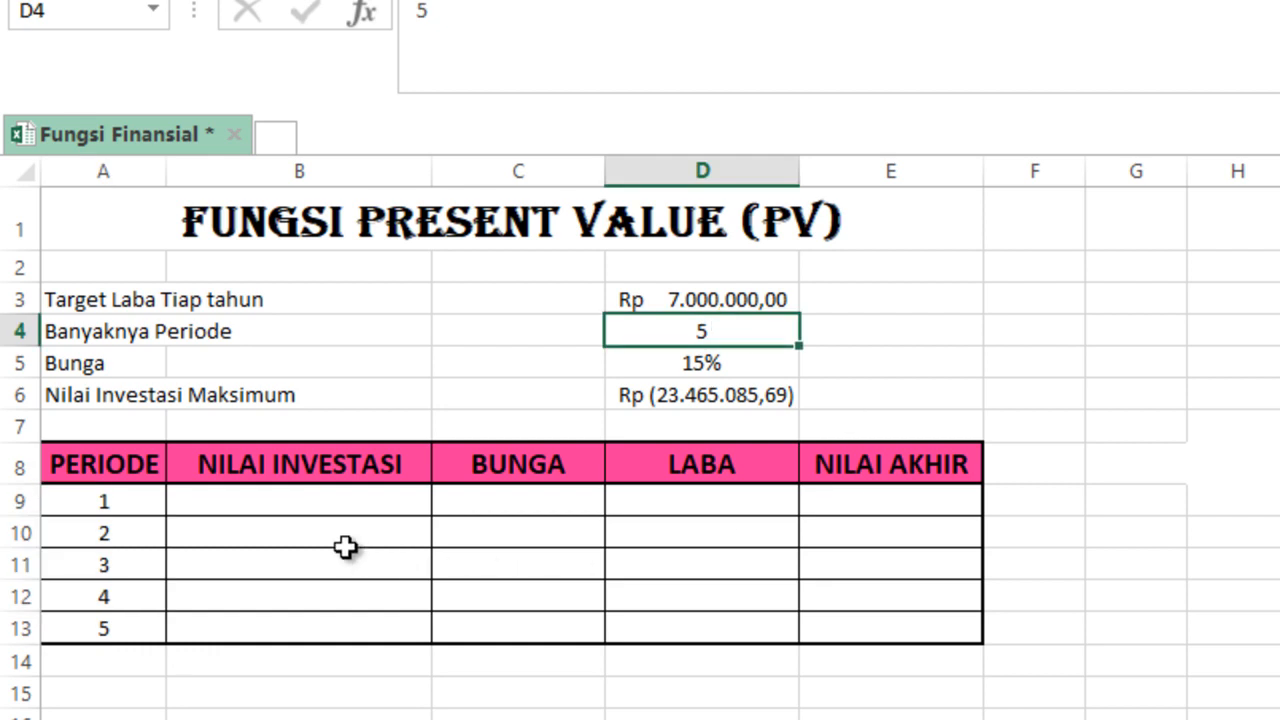
- Start a formula in B9, the Nilai Investasi cell of period 1
click(323, 503)
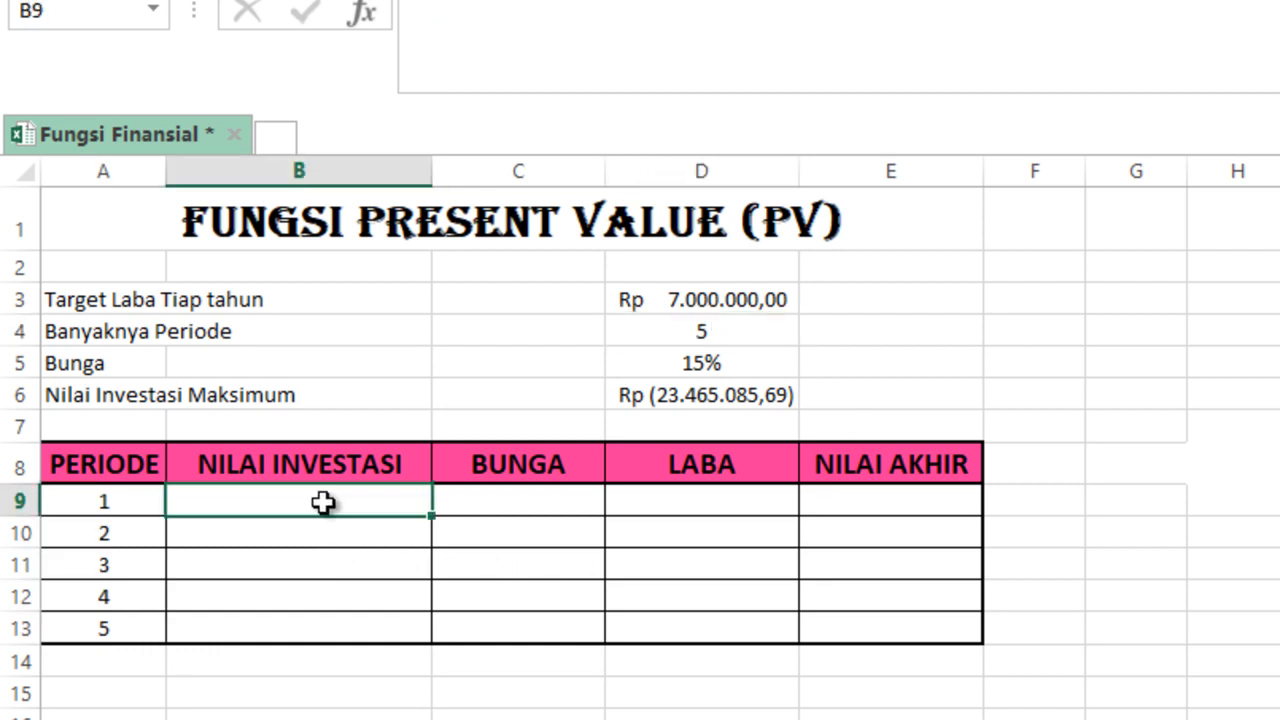
click(105, 500)
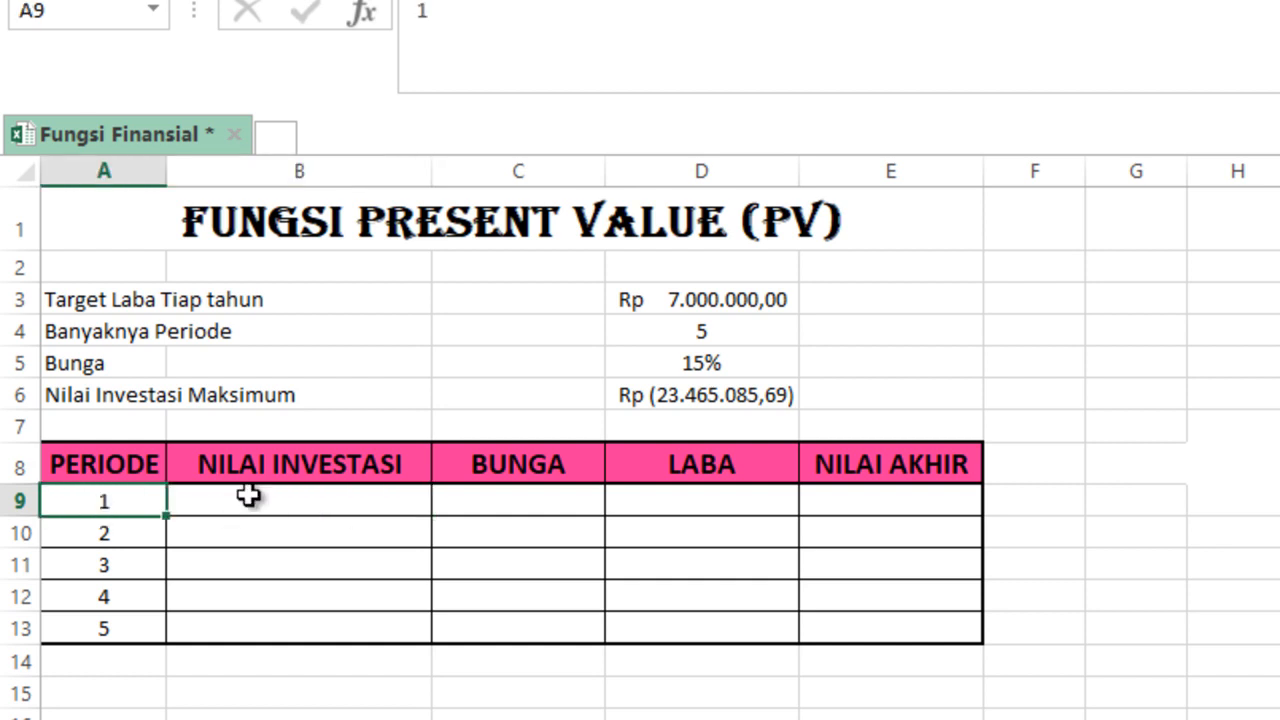
click(312, 500)
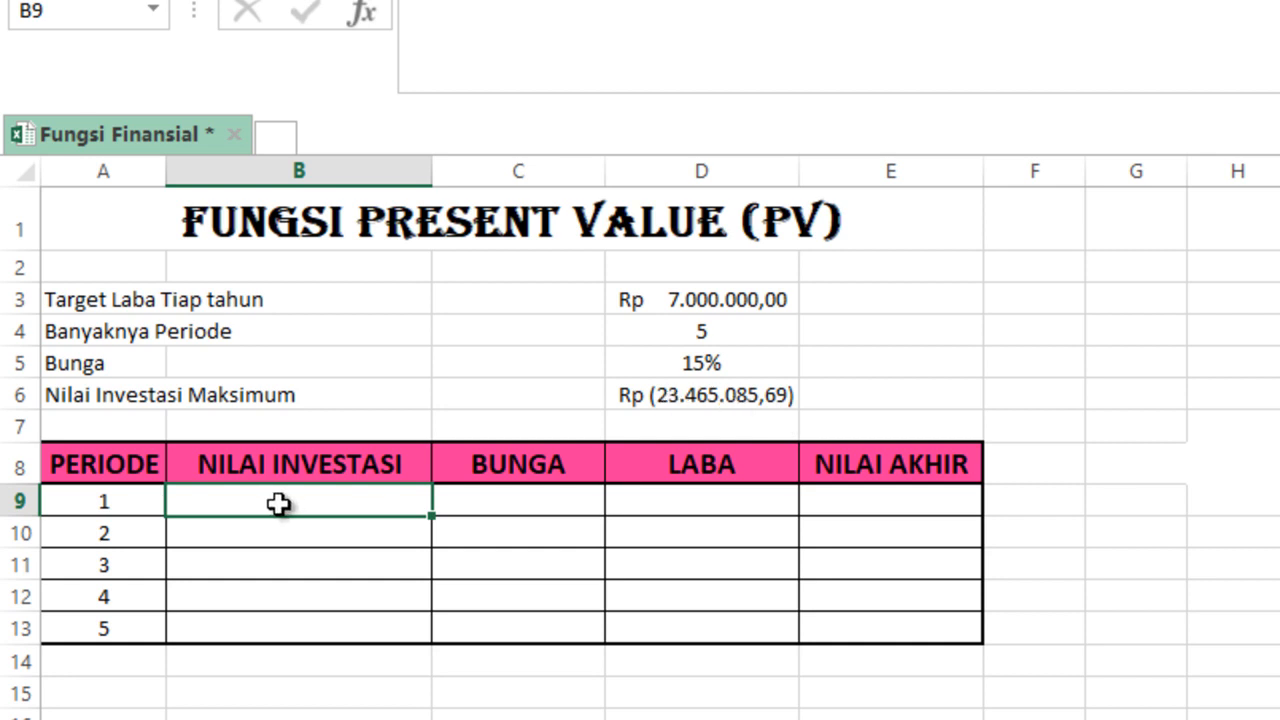
text(=)
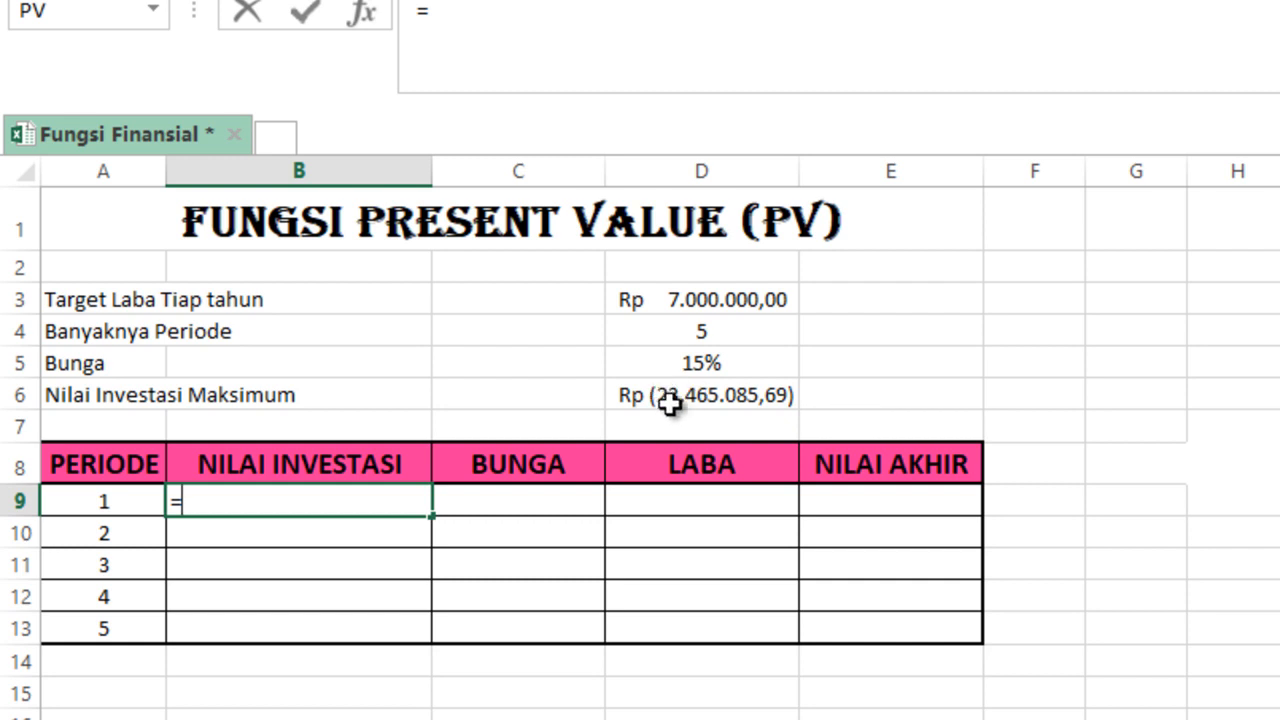
click(718, 397)
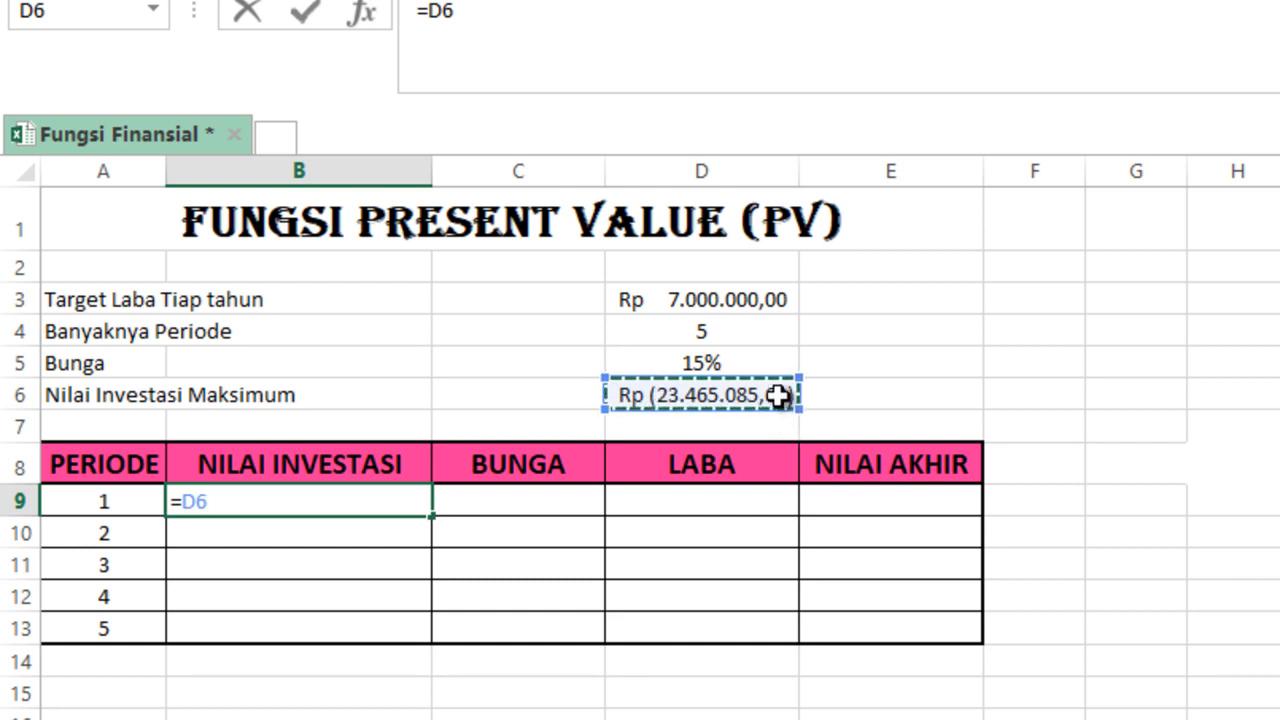
key(BackSpace)
key(BackSpace)
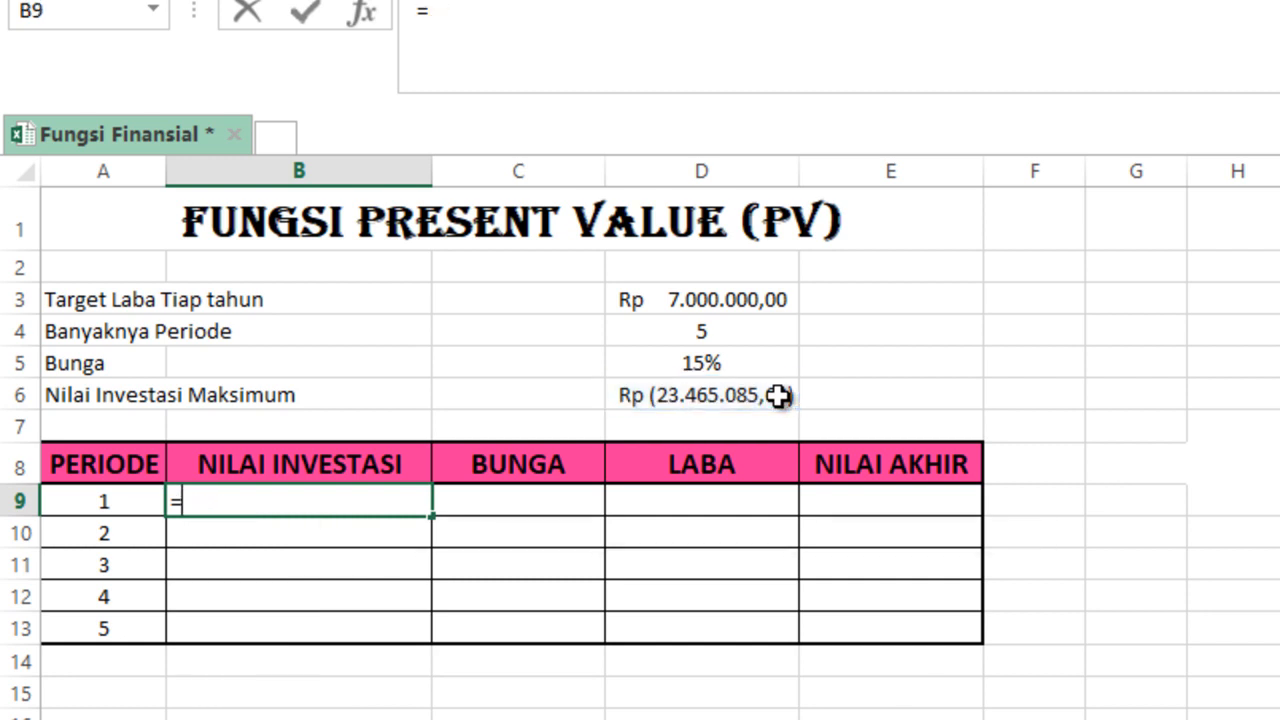
- Complete the B9 formula as =ABS(D6) to take the maximum investment as a positive amount
text(ABS)
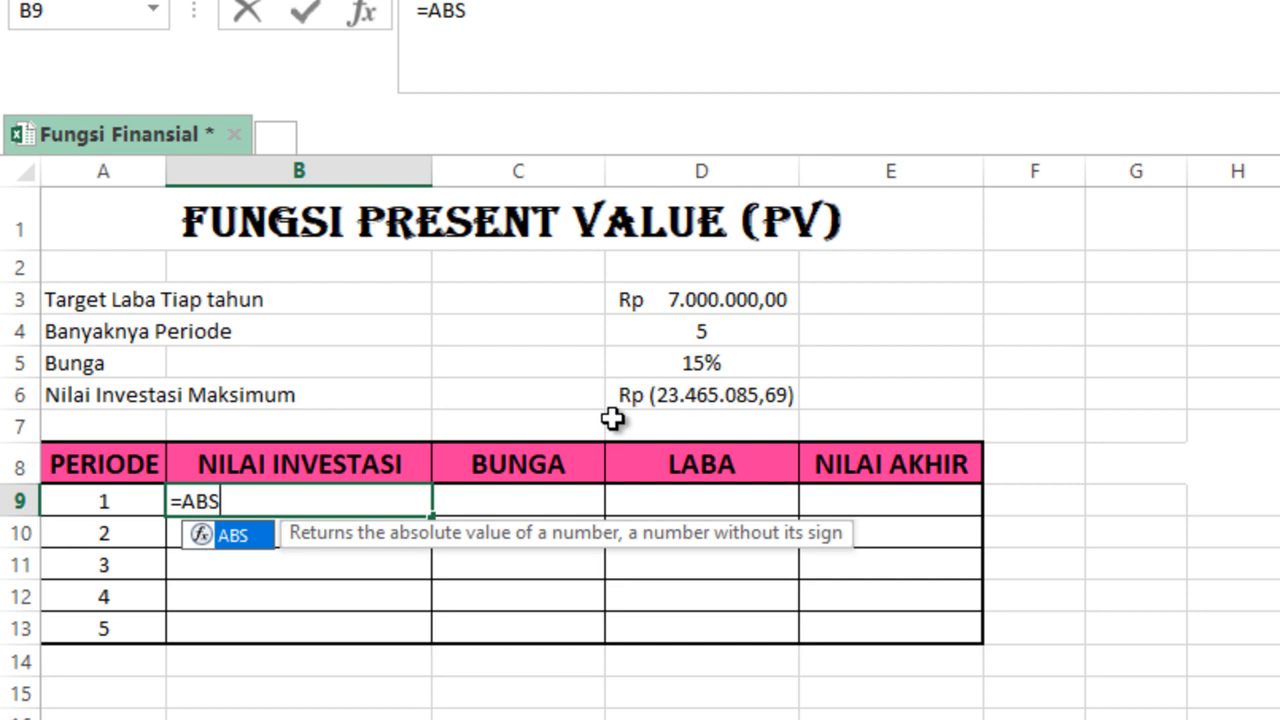
text(()
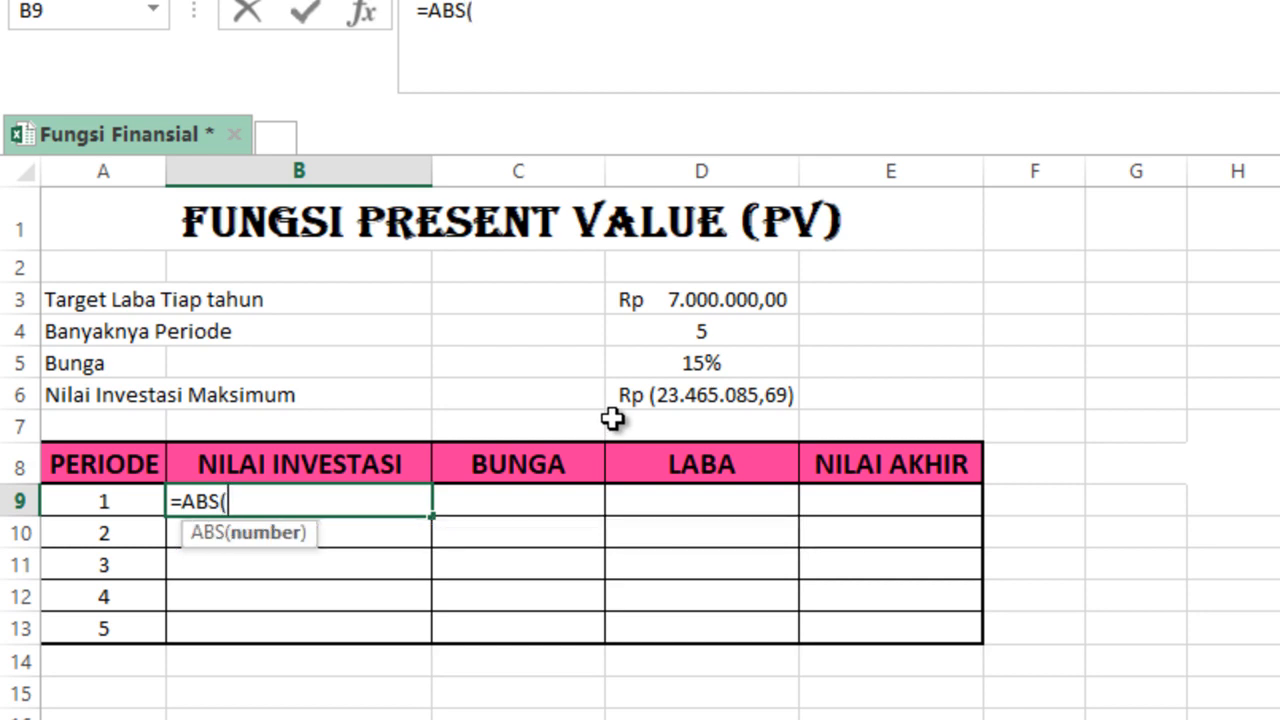
click(703, 400)
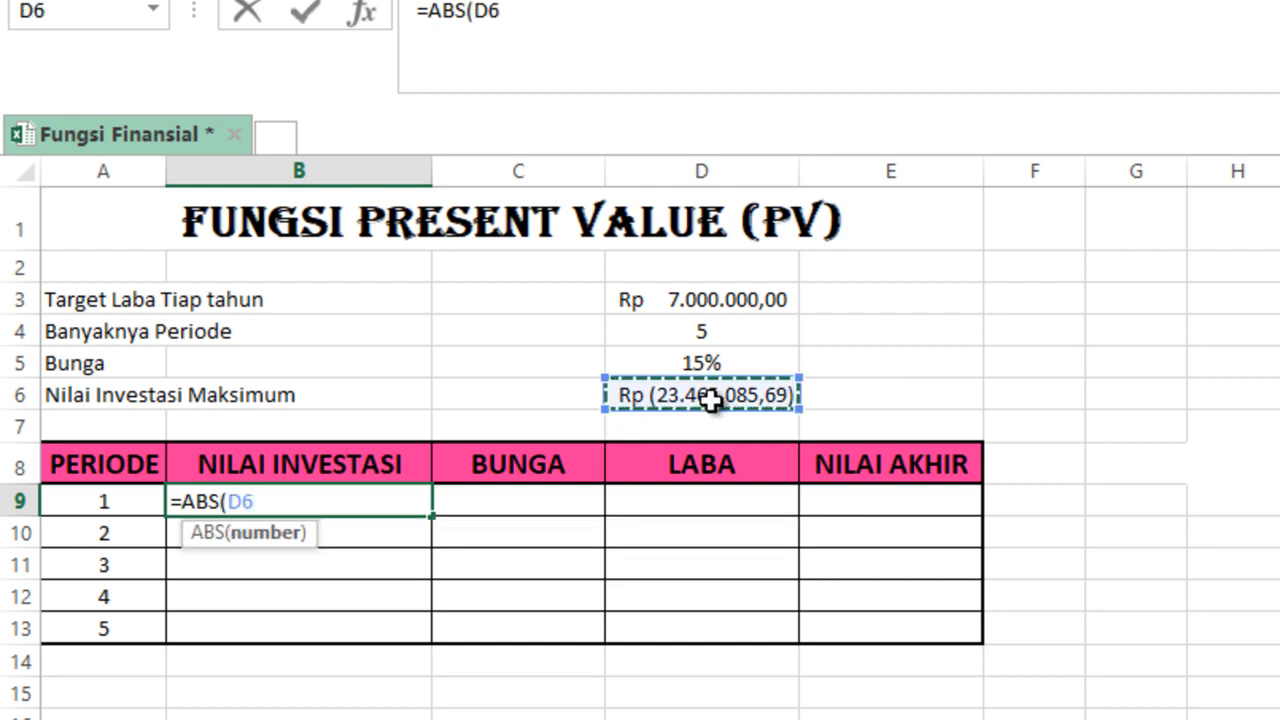
key(Return)
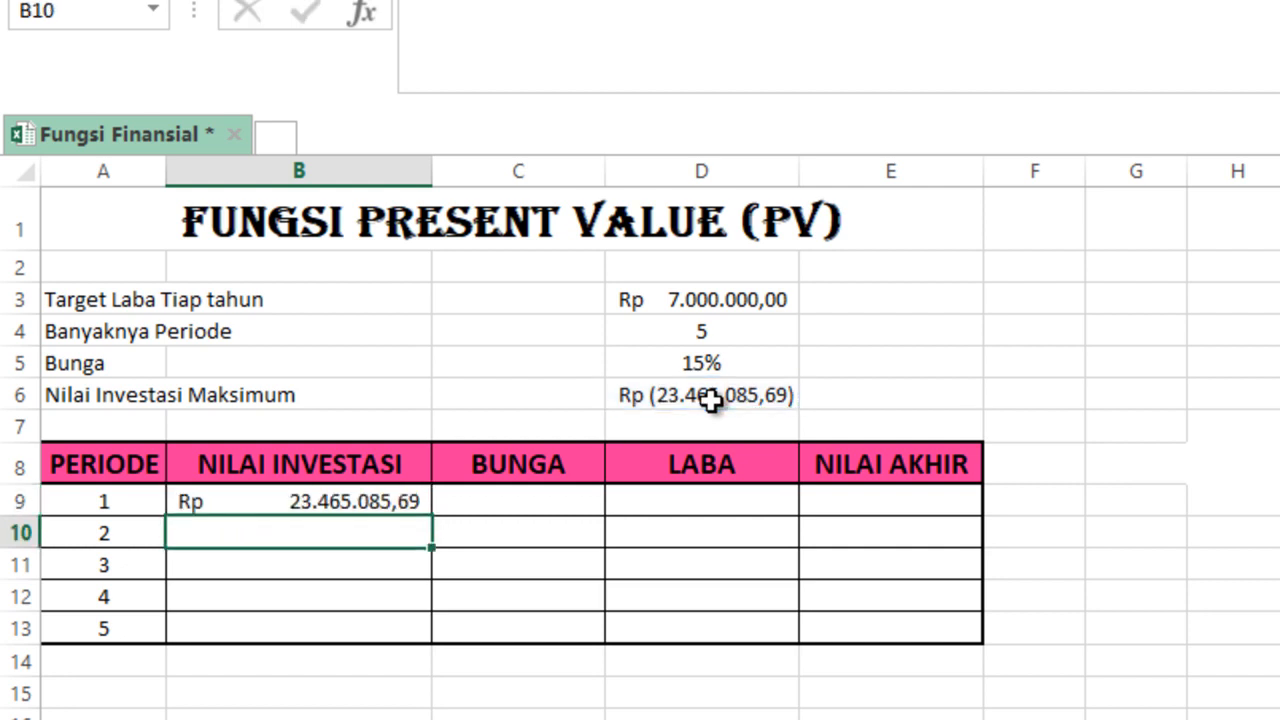
- Calculate period 1's Bunga in C9 with =B9*$D$5, keeping the interest rate cell as an absolute reference
click(372, 504)
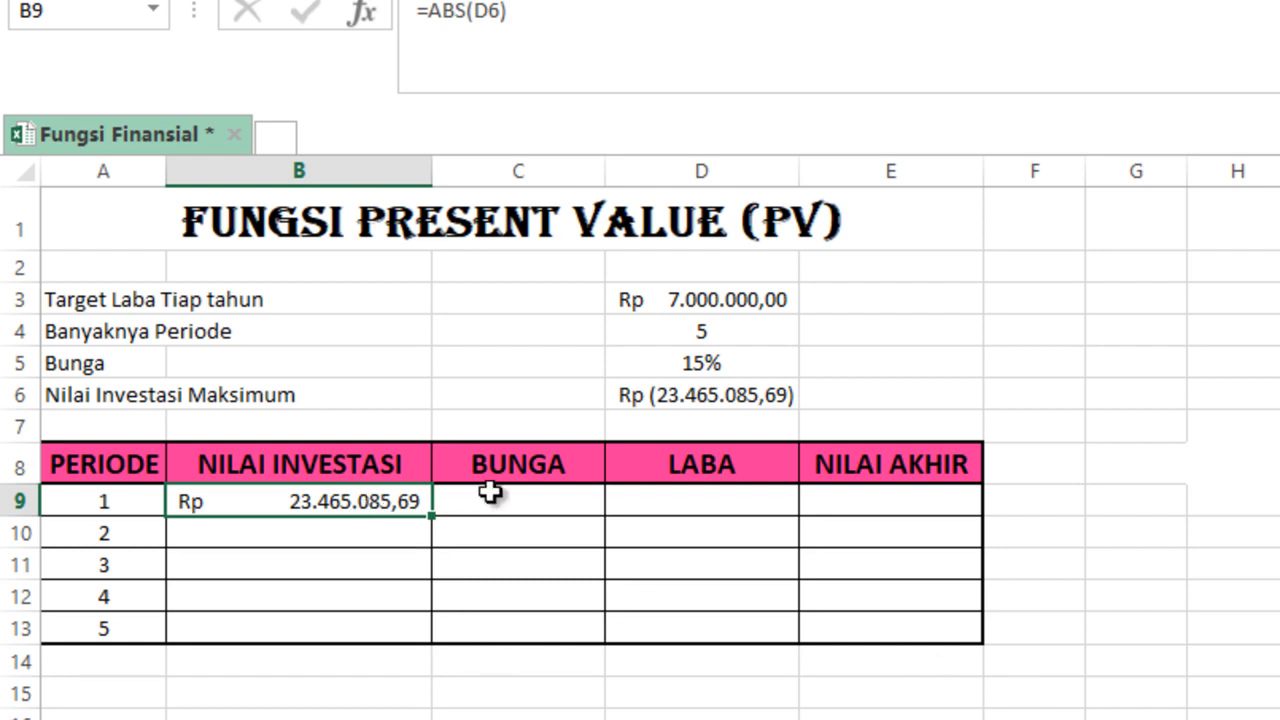
click(543, 498)
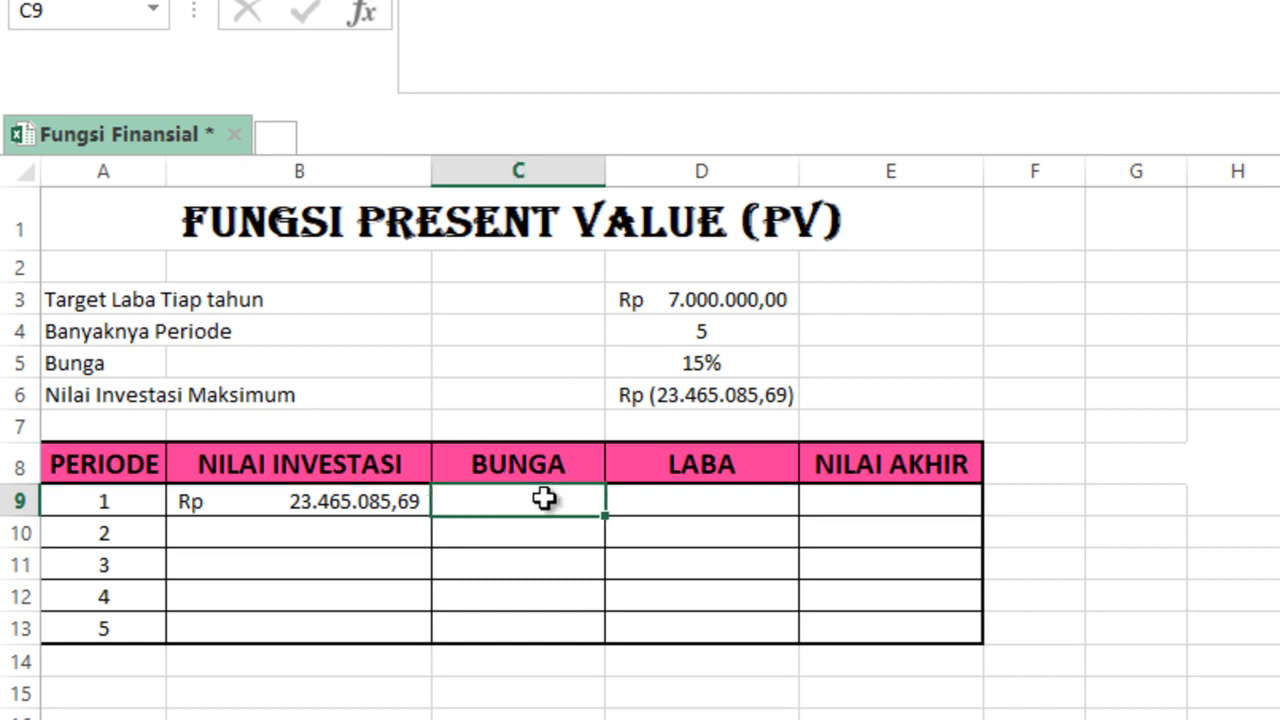
text(=)
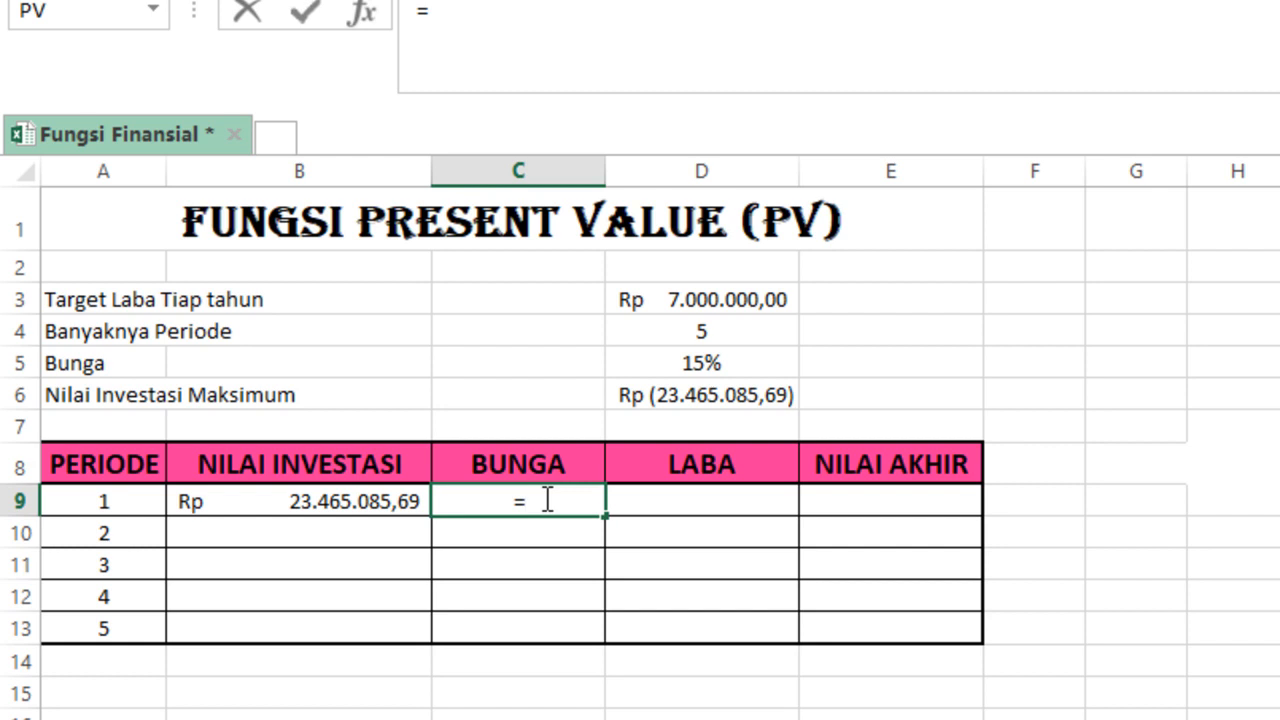
click(297, 503)
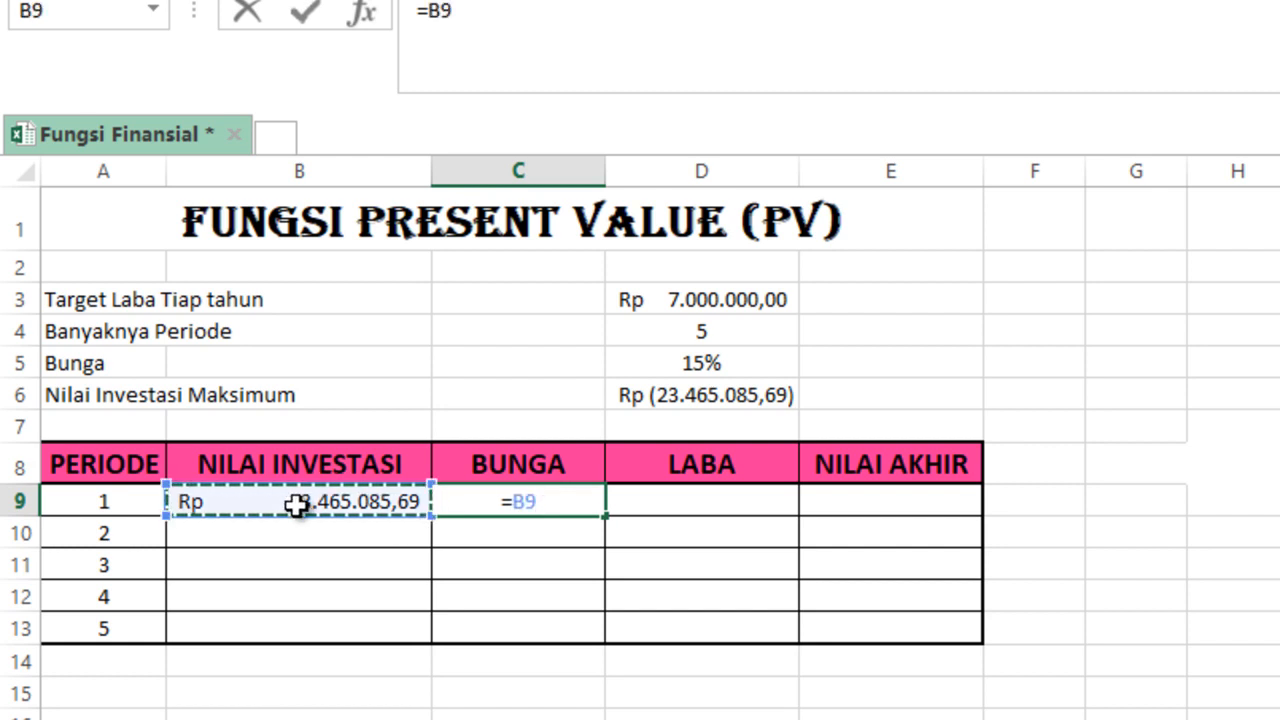
text(*)
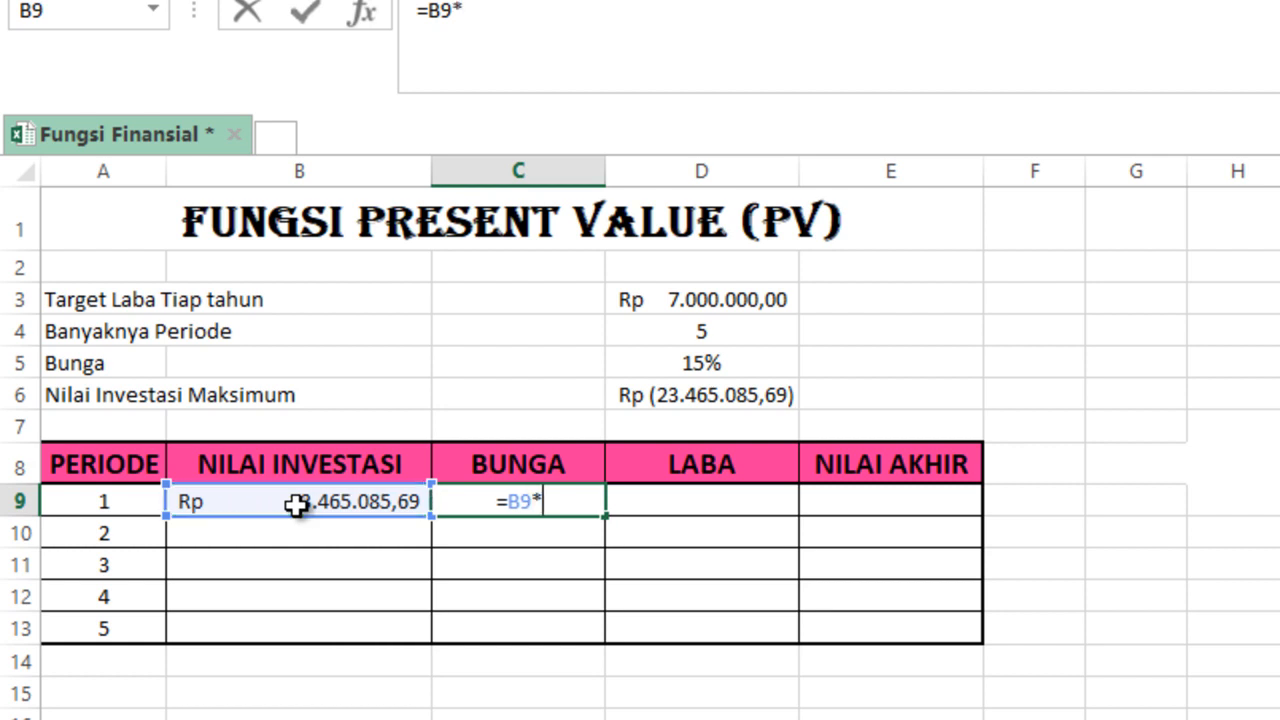
click(740, 365)
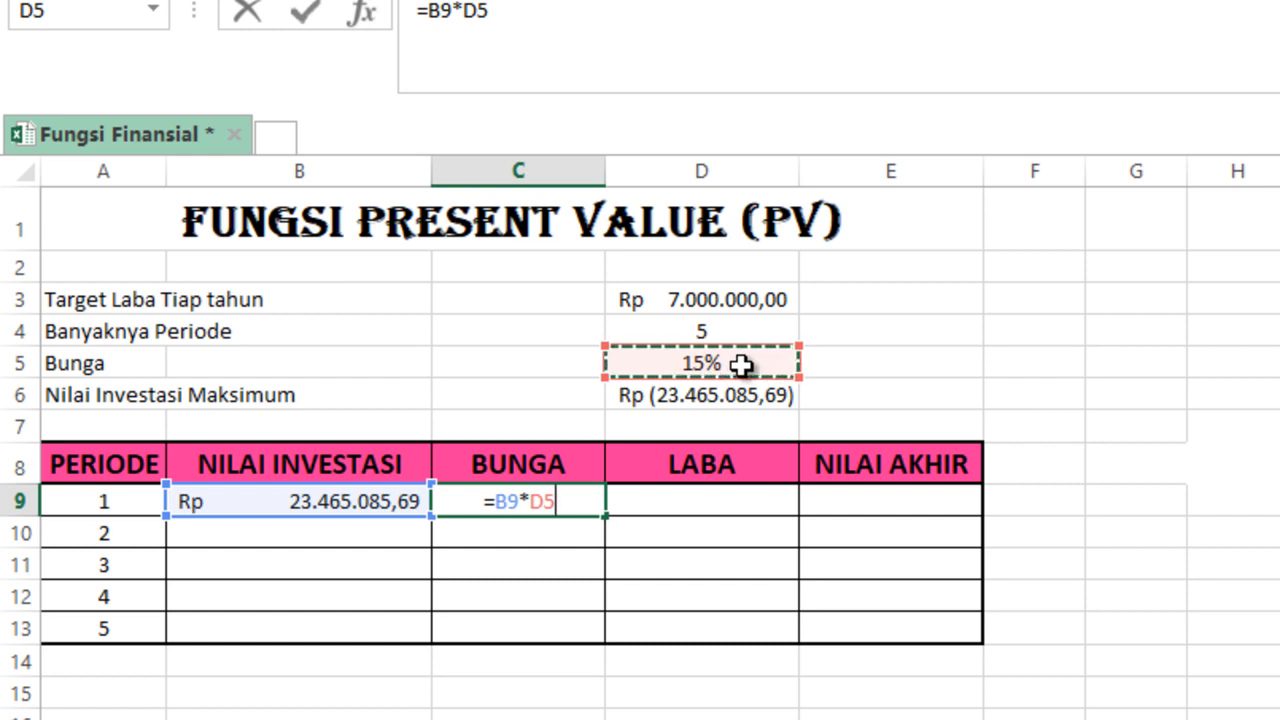
key(F4)
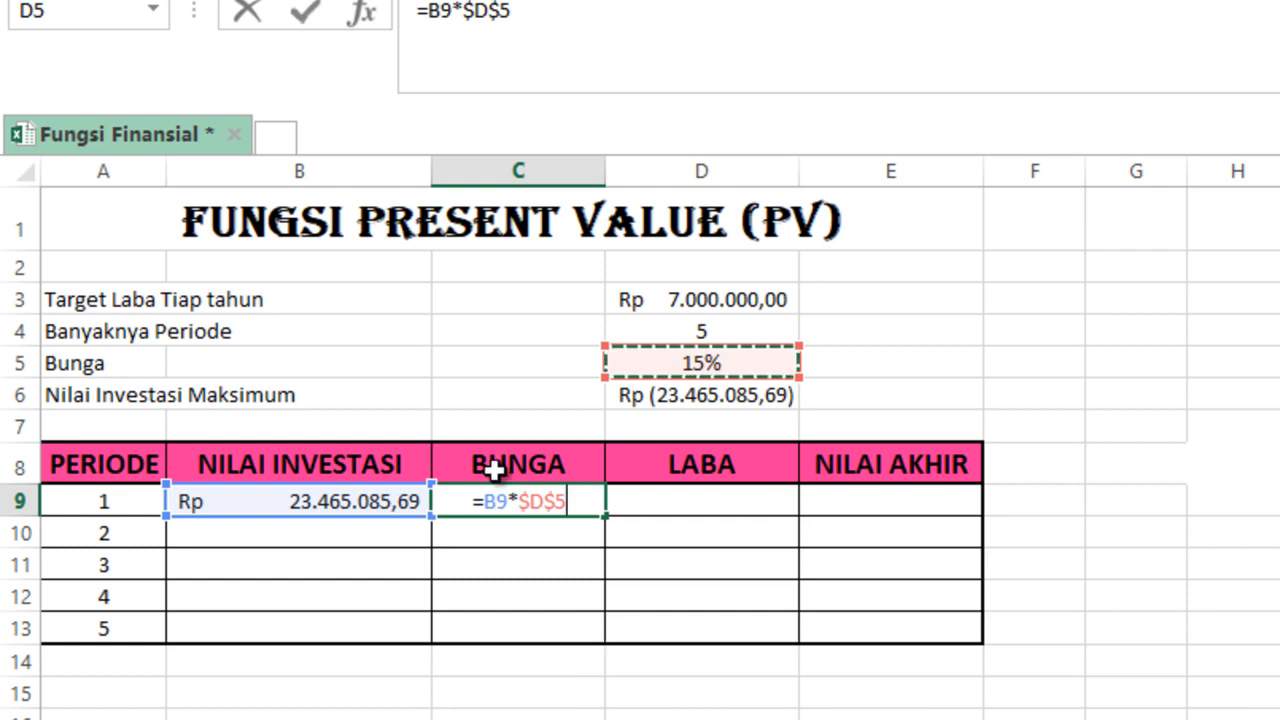
key(Return)
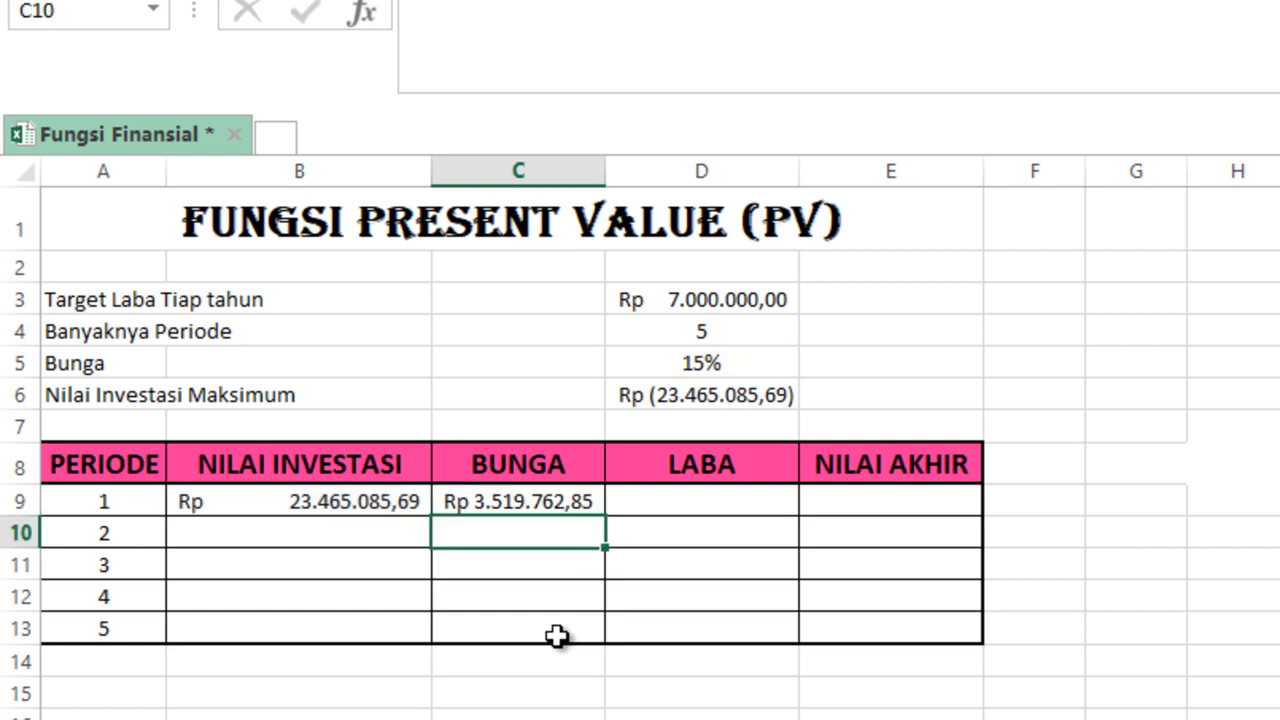
- Enter =$D$3 in D9 so period 1's Laba takes the yearly profit target as an absolute reference
click(745, 502)
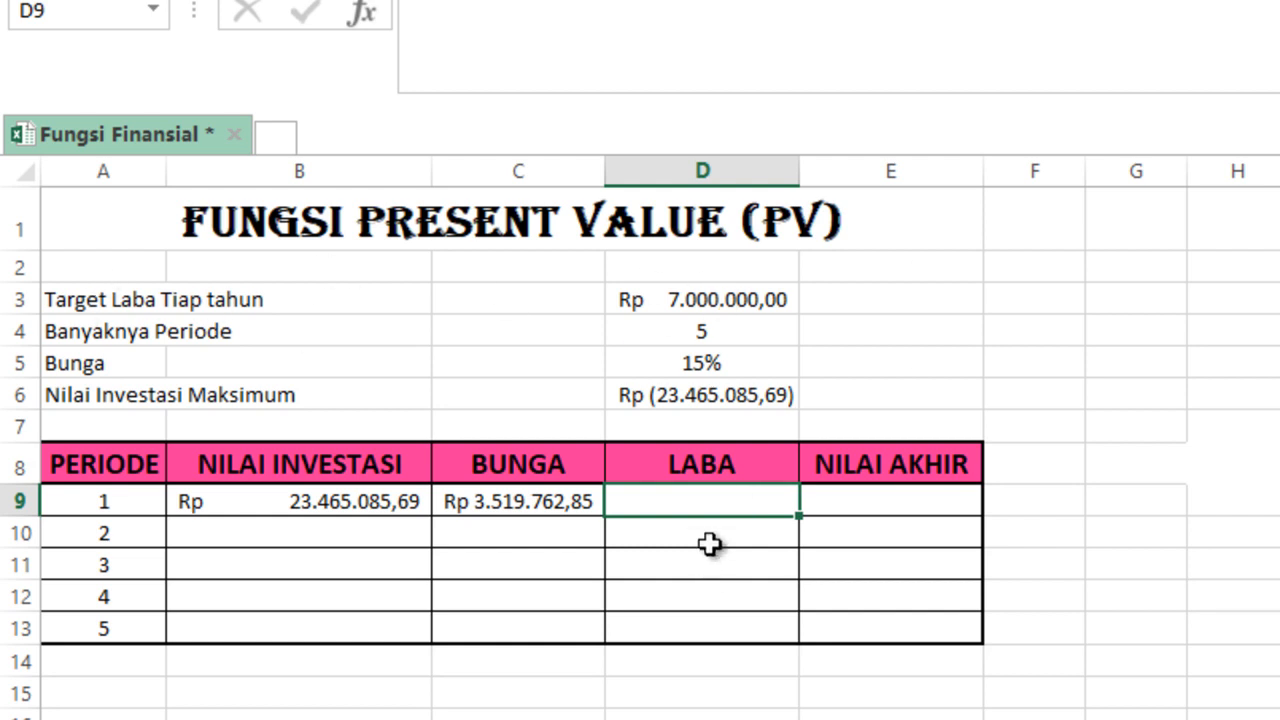
text(=)
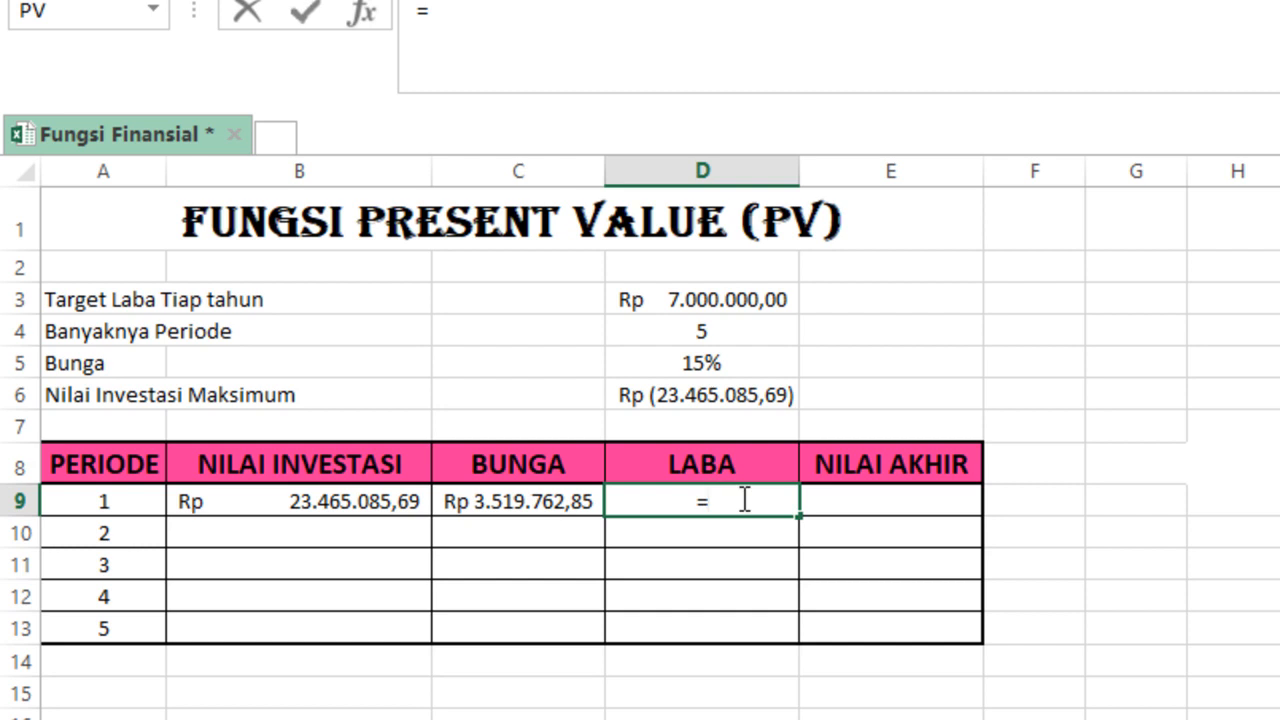
click(740, 300)
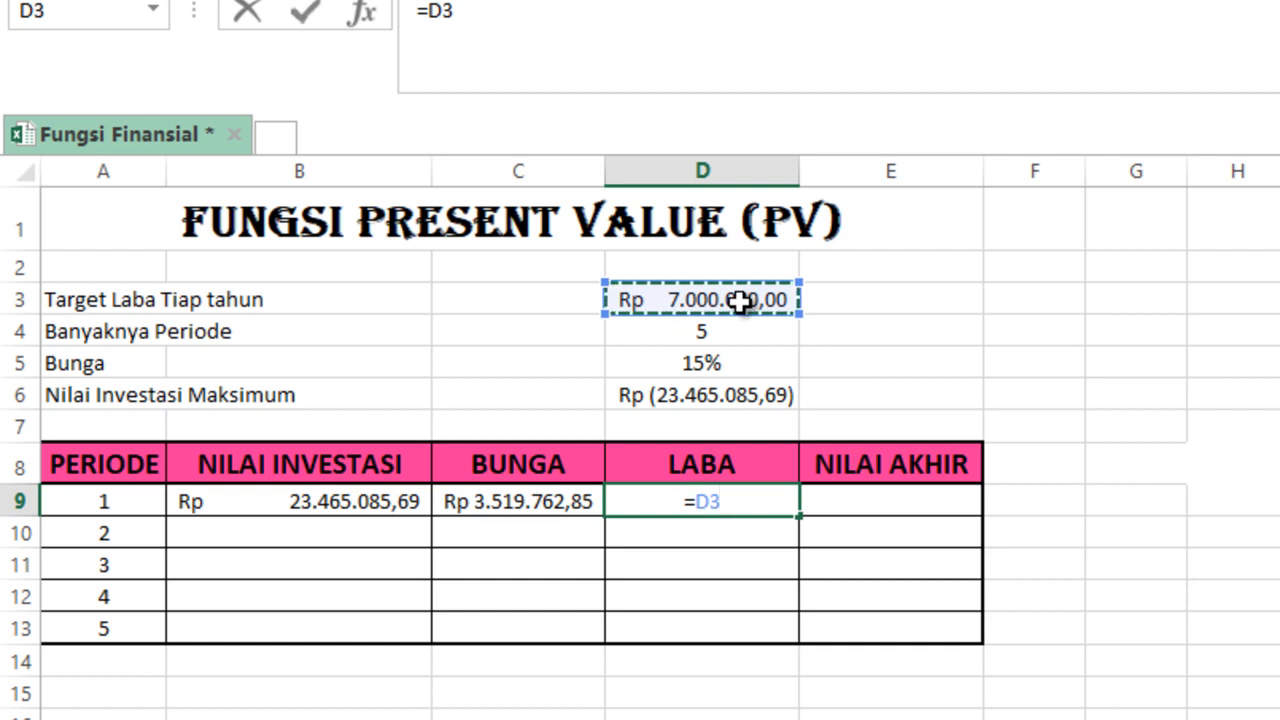
key(F4)
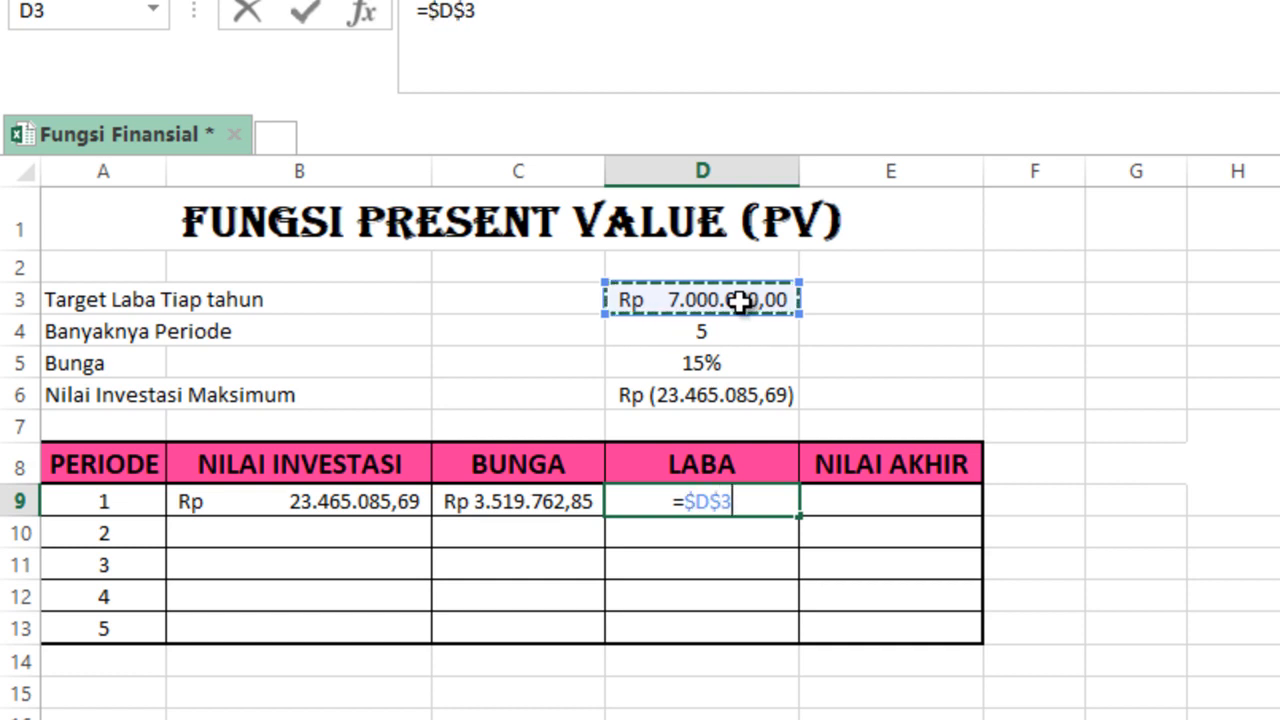
key(Return)
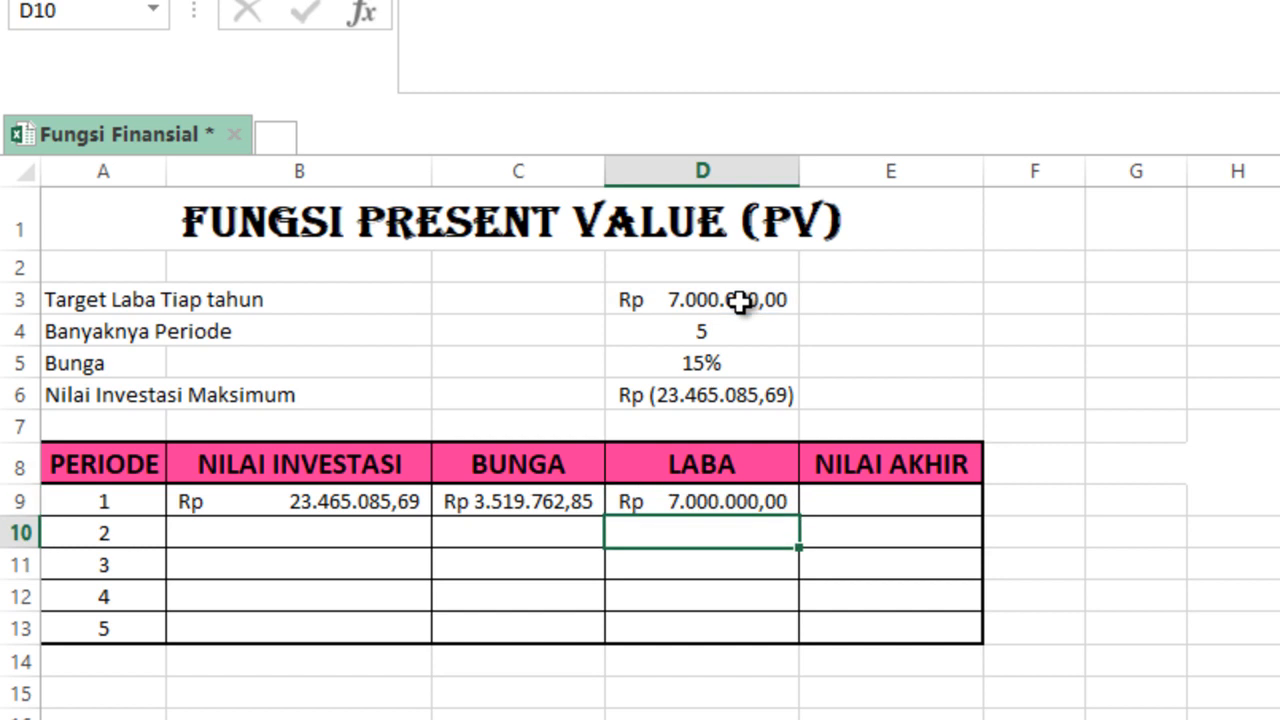
- Calculate period 1's Nilai Akhir in E9 with =B9-D9+C9, subtracting the profit and adding the interest
click(921, 504)
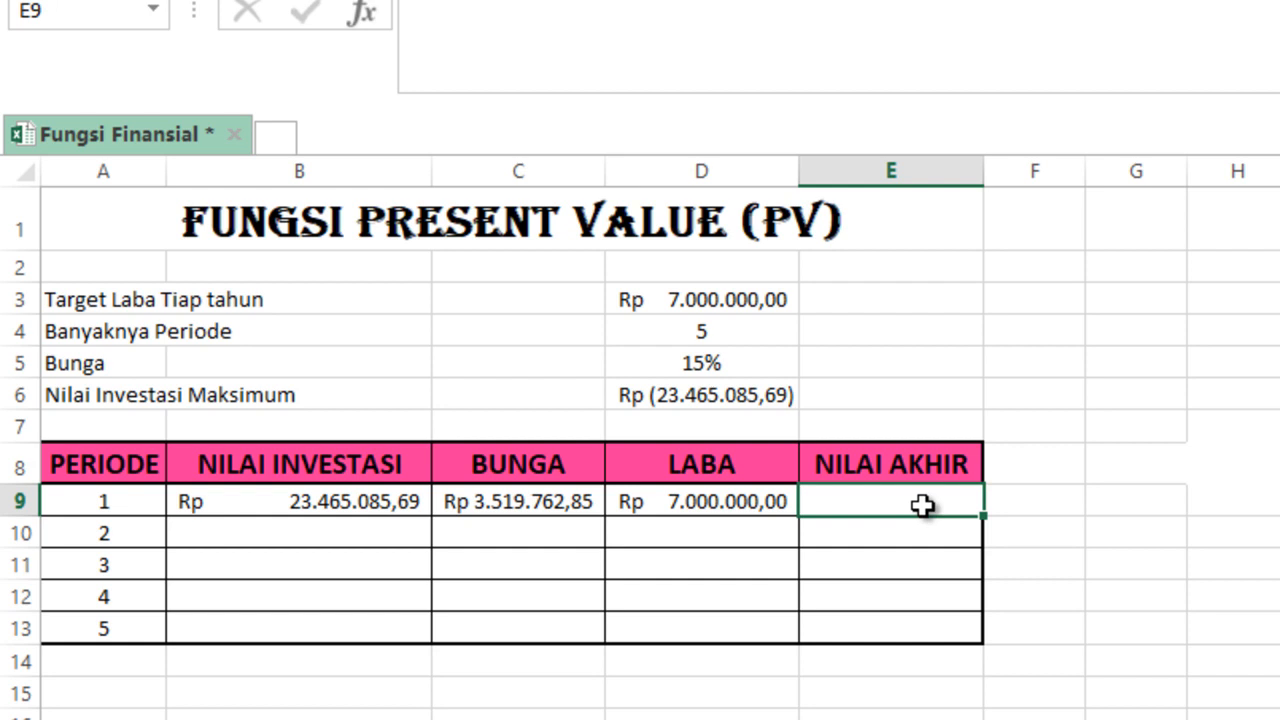
text(=)
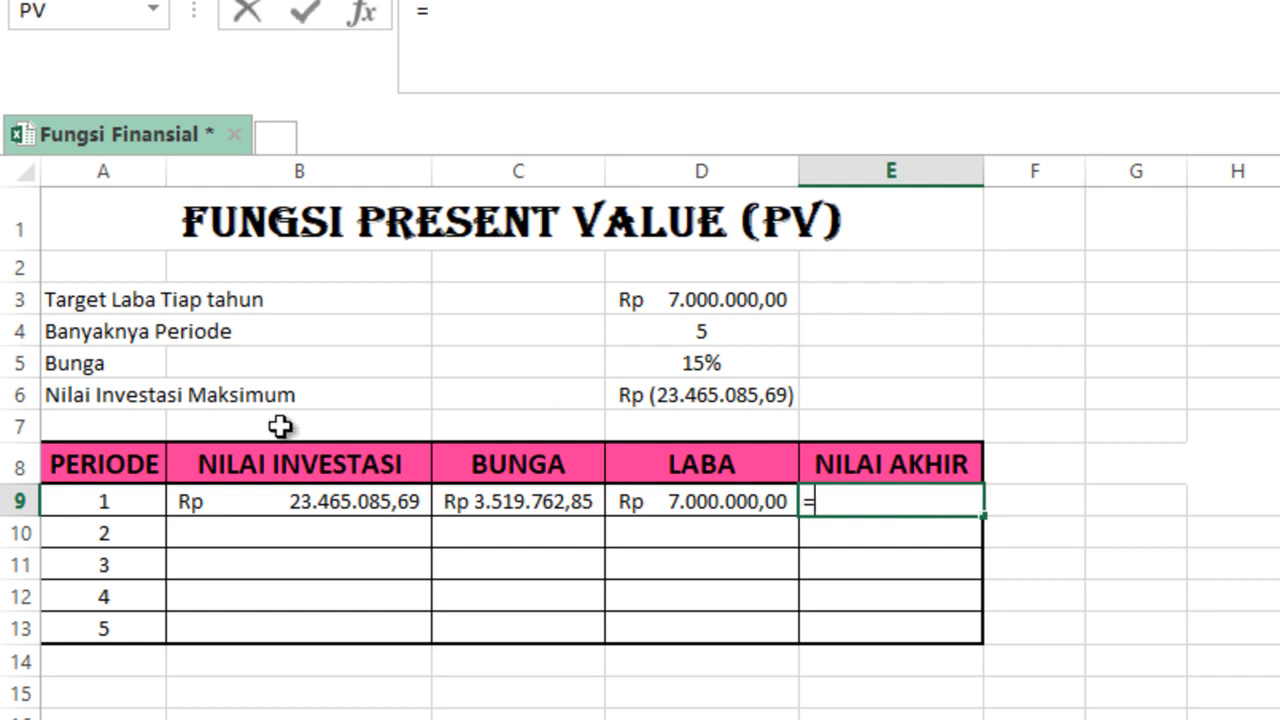
click(295, 501)
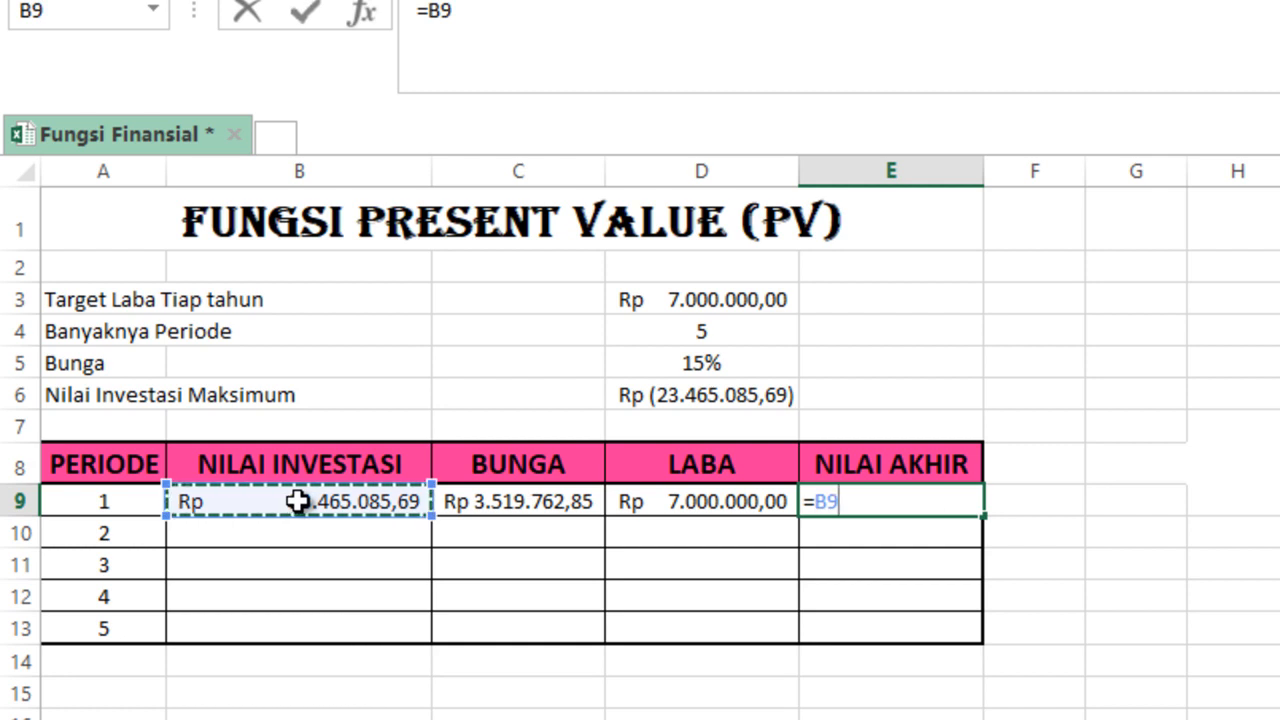
text(-)
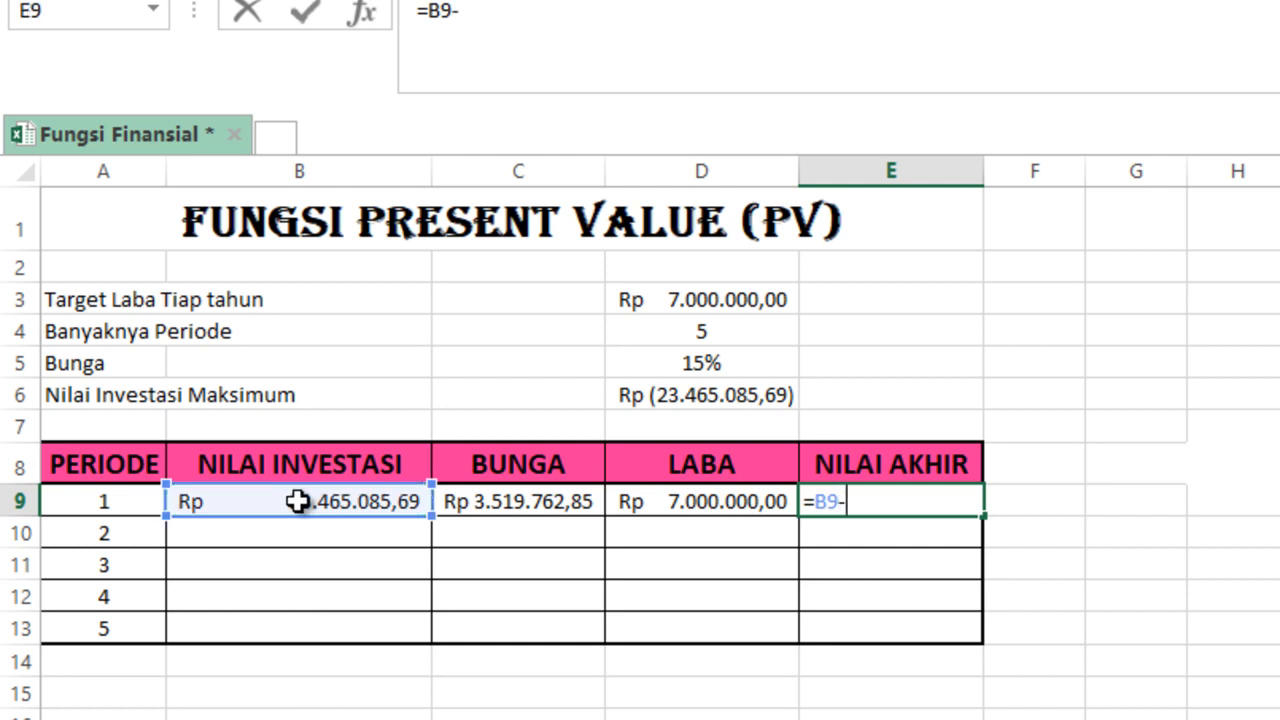
click(657, 490)
text(+)
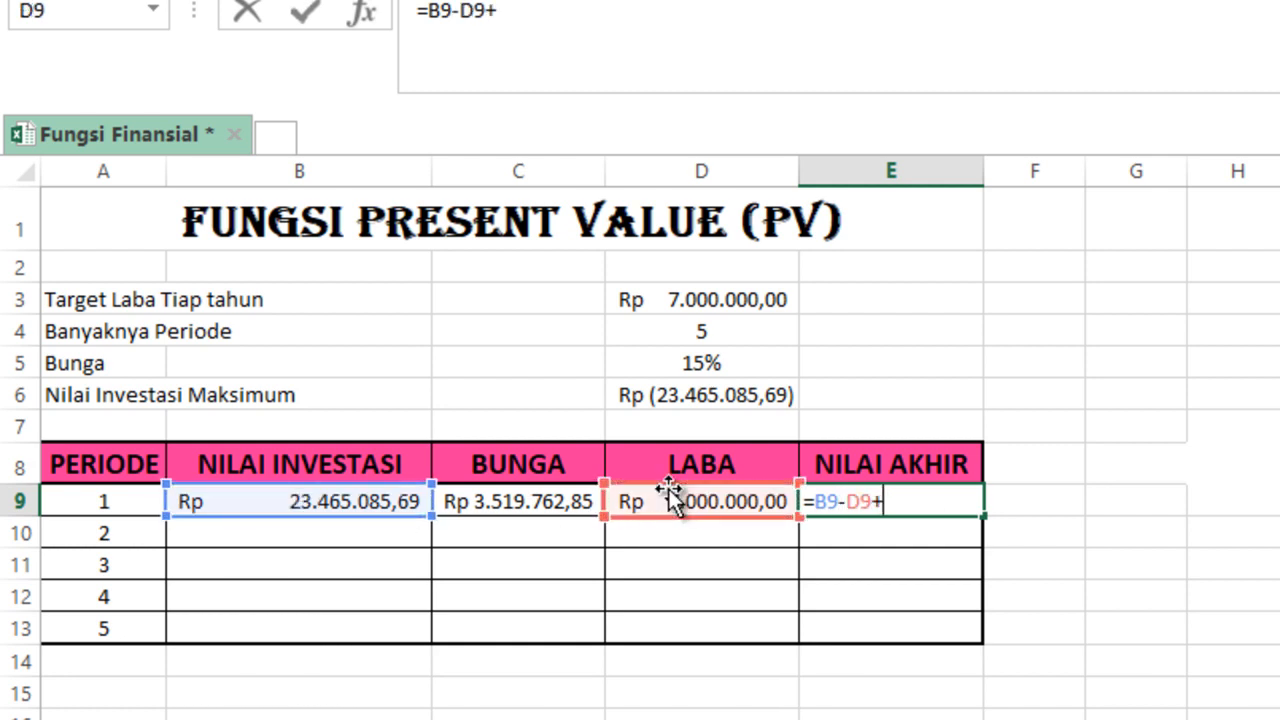
click(563, 505)
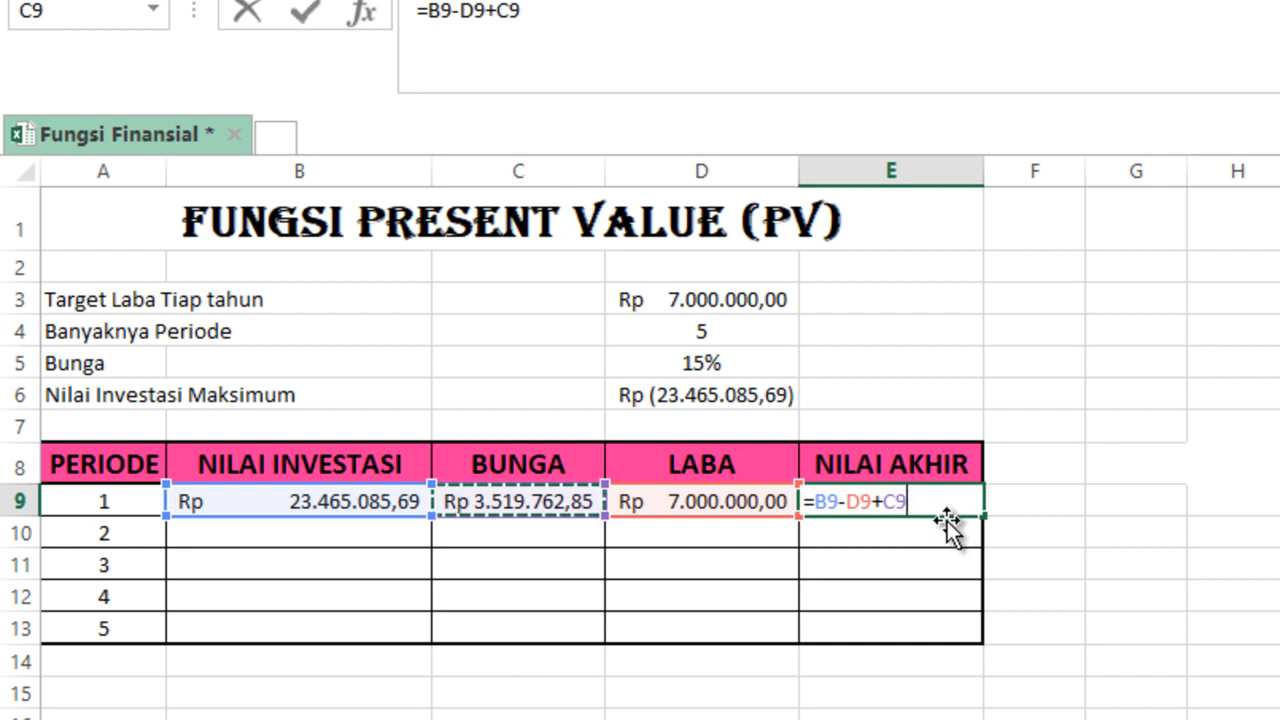
key(Return)
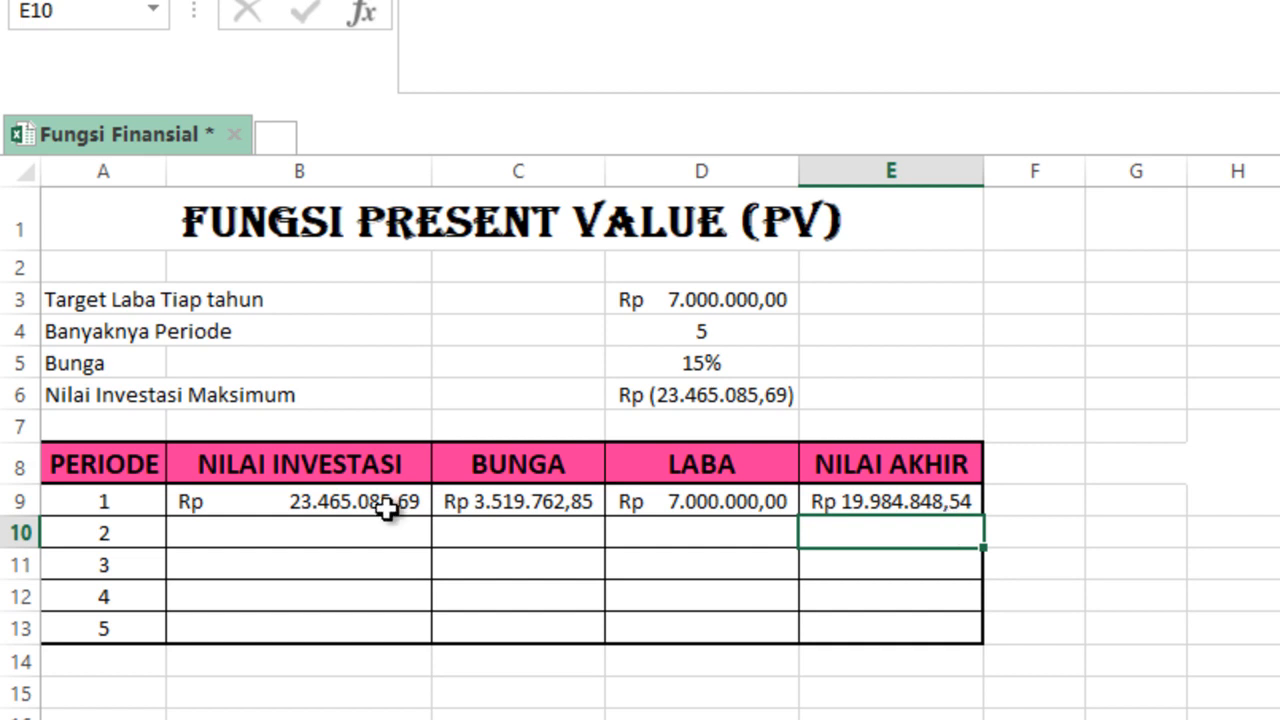
- Highlight period 1's formula cells B9:E9 with a yellow fill
drag(252, 492, 916, 506)
click(500, 1)
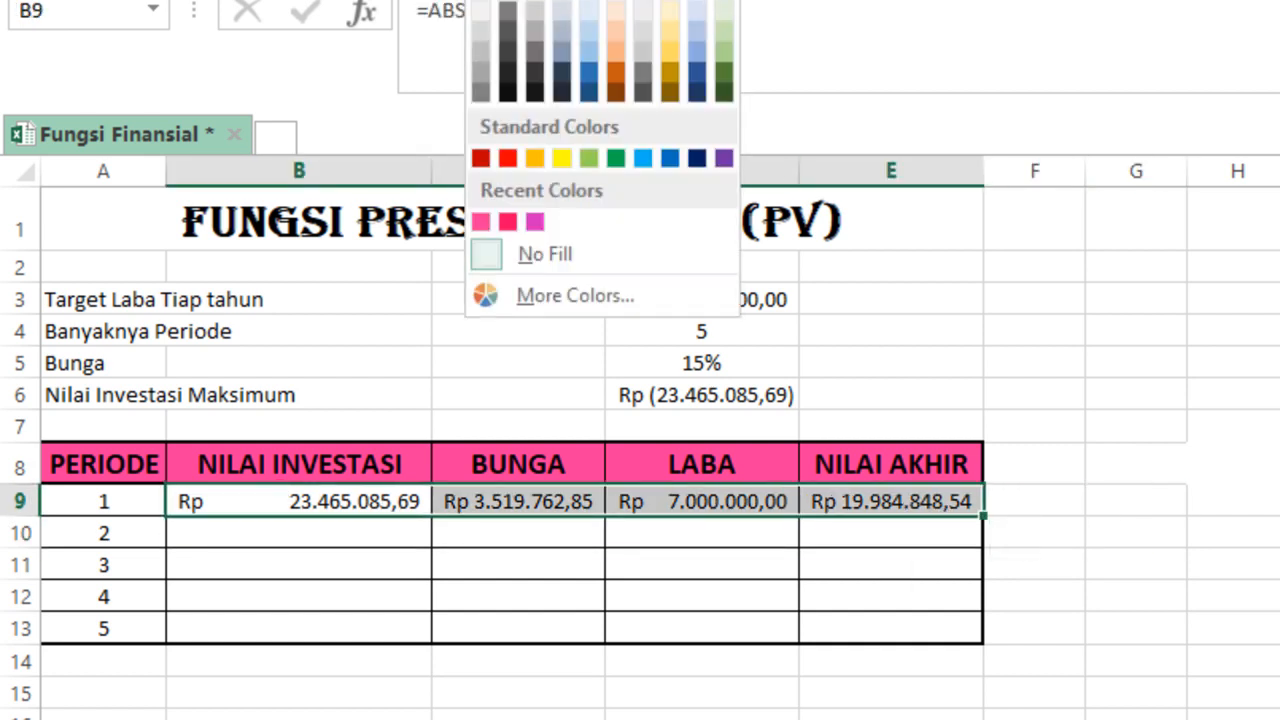
click(565, 162)
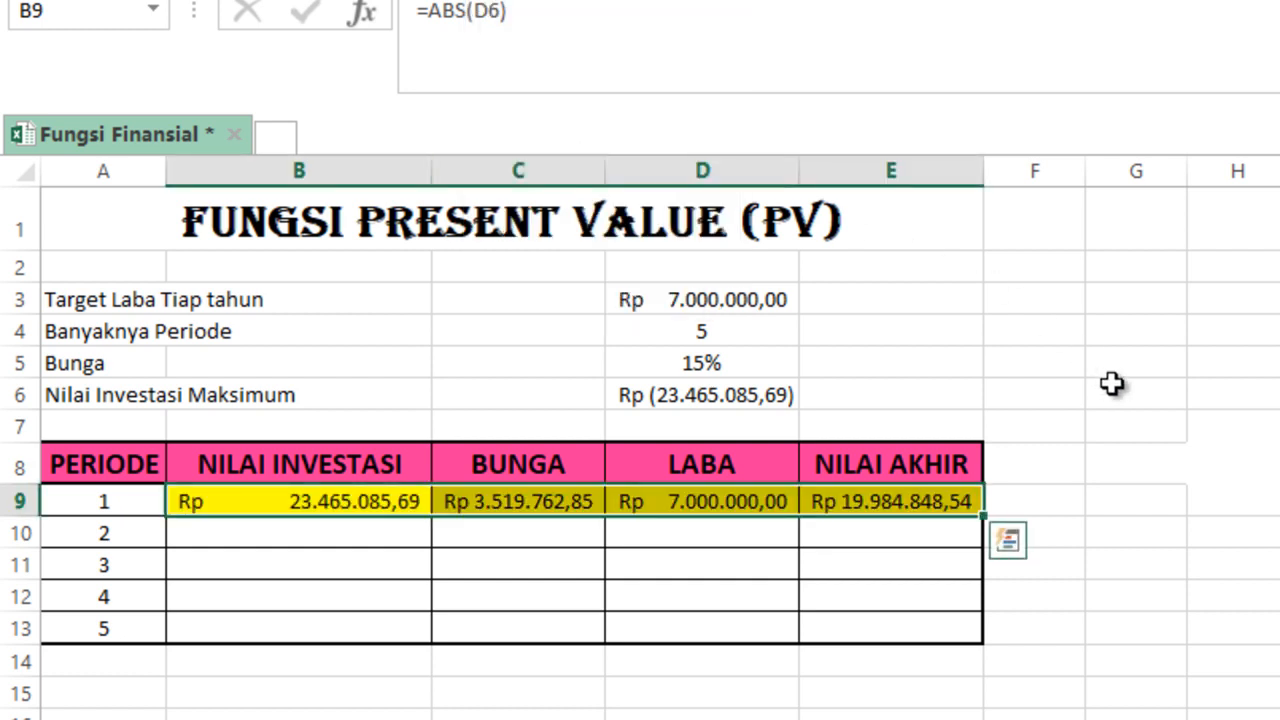
- Set period 2's Nilai Investasi in B10 to =E9, the previous period's Nilai Akhir, and fill the cell yellow
click(289, 536)
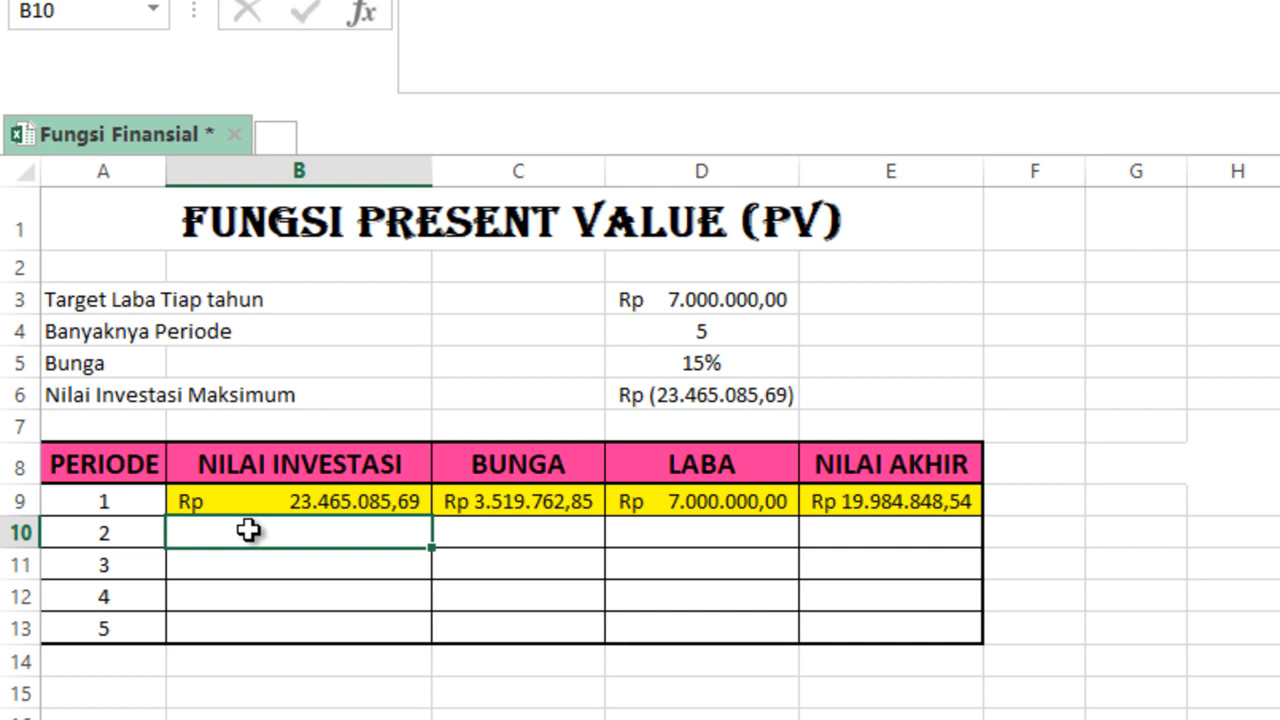
text(=)
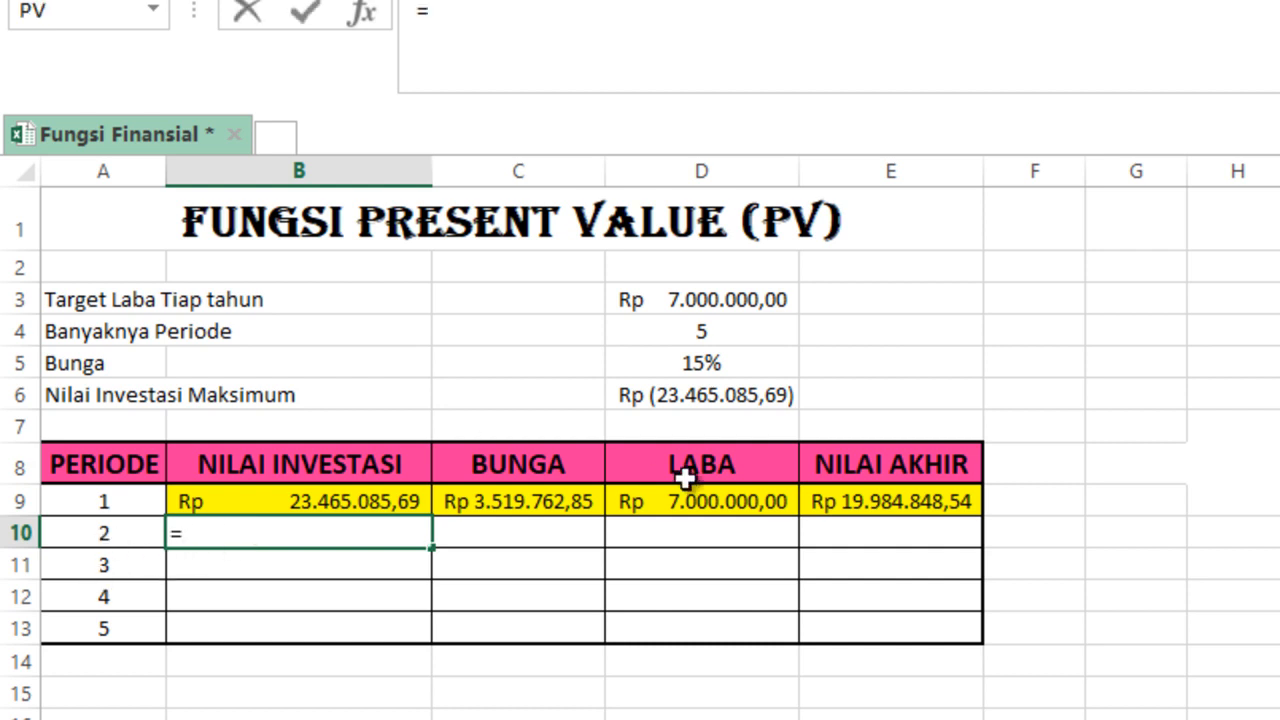
click(914, 504)
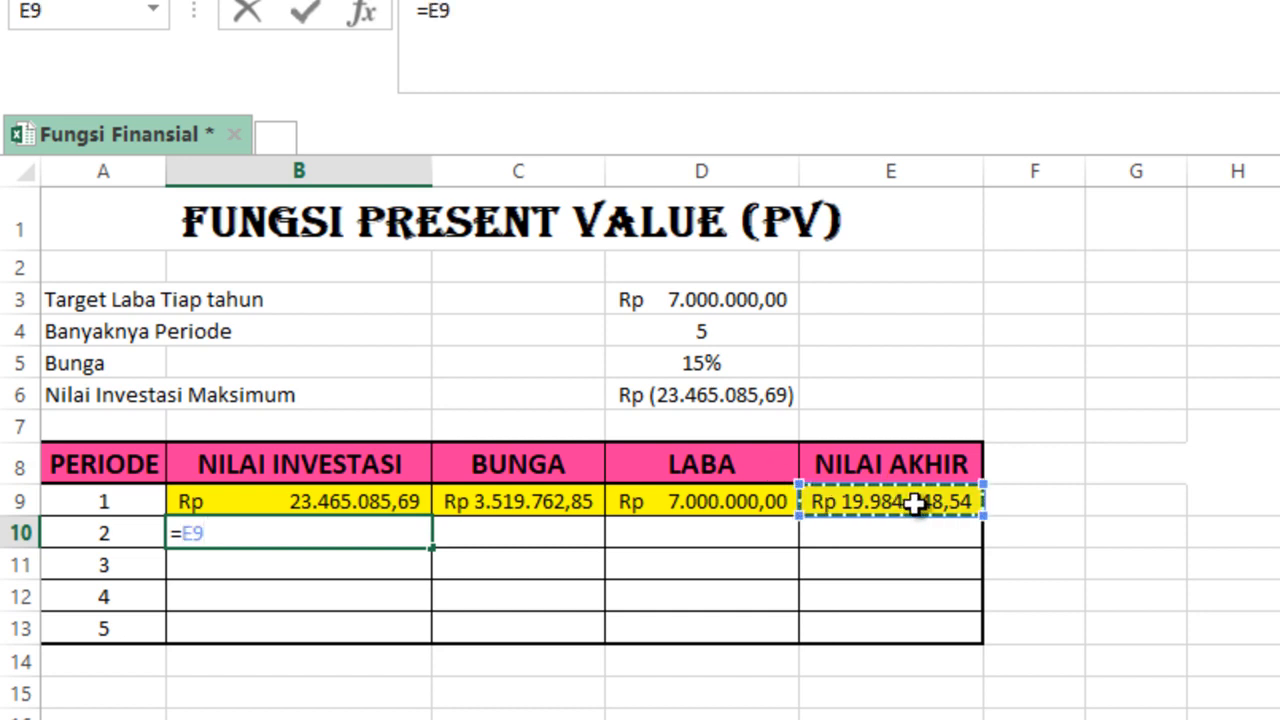
key(BackSpace)
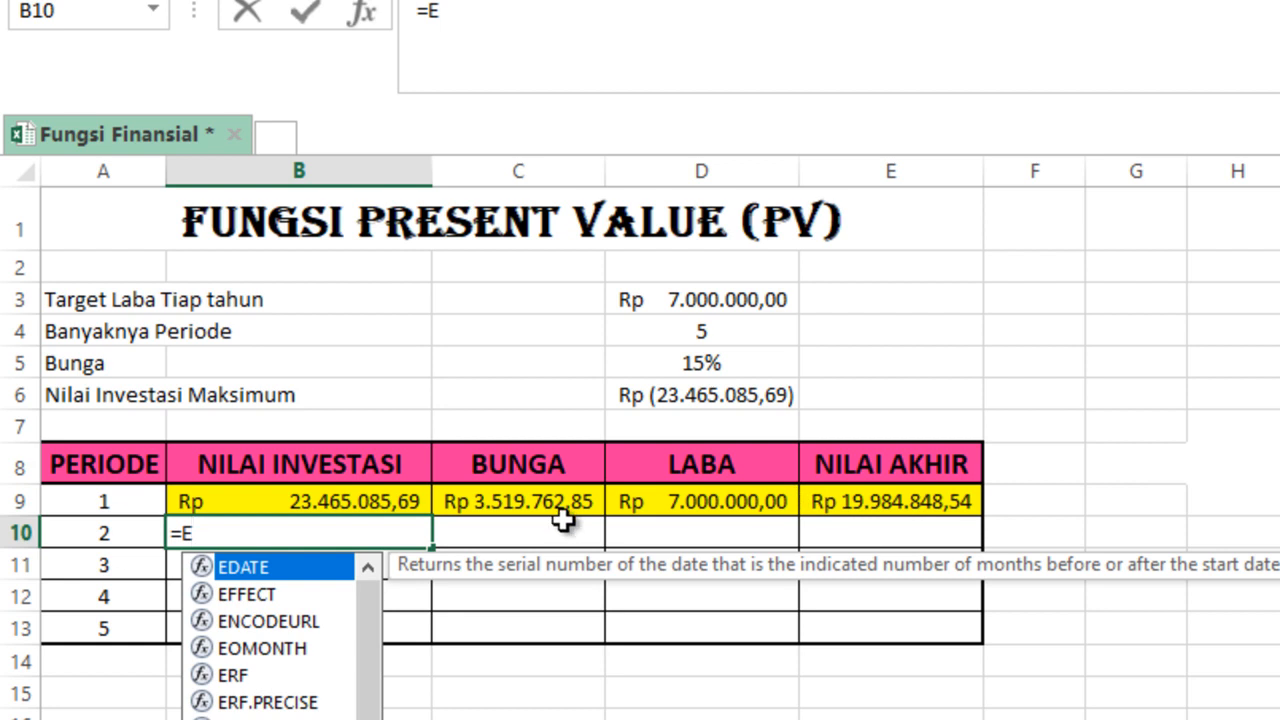
key(BackSpace)
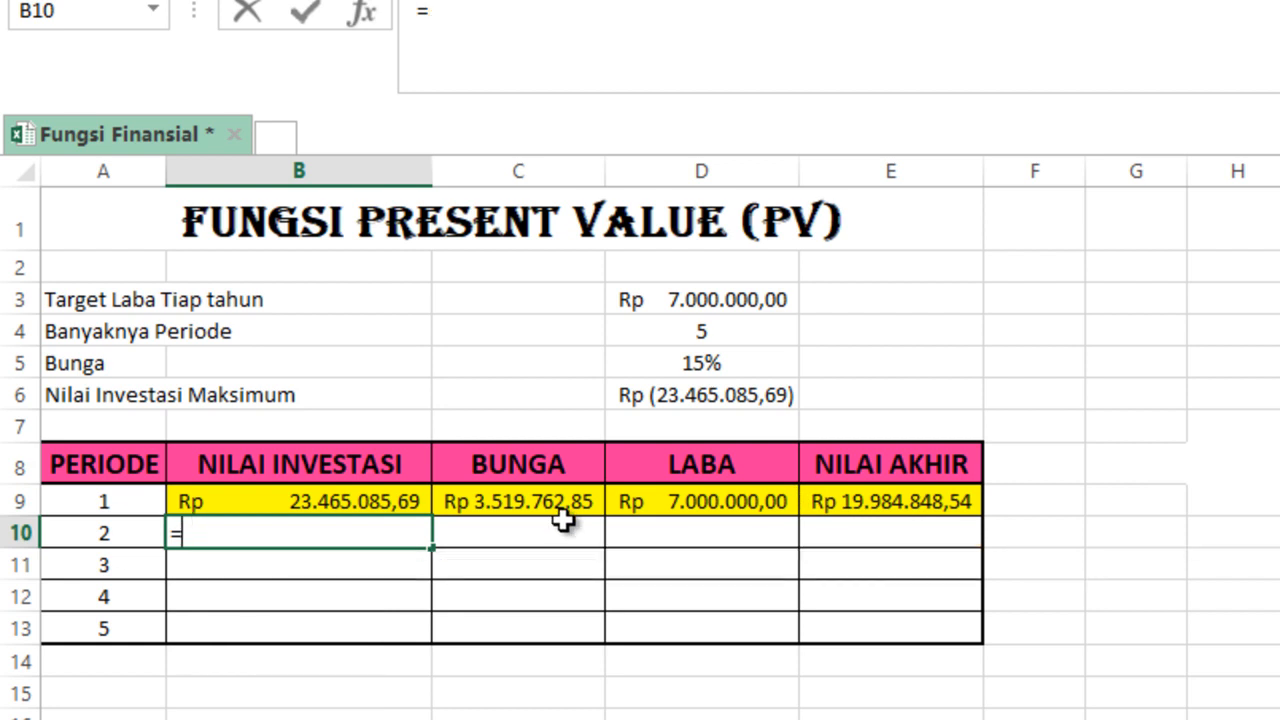
click(893, 501)
key(Return)
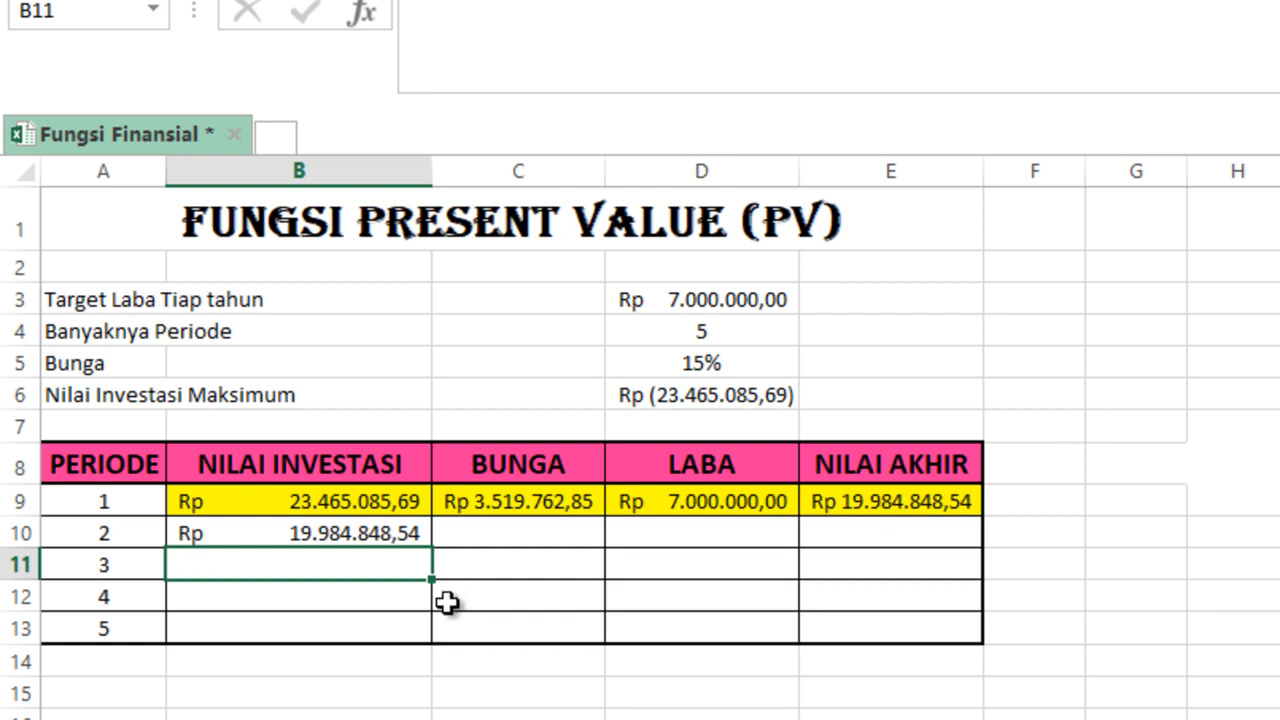
click(366, 523)
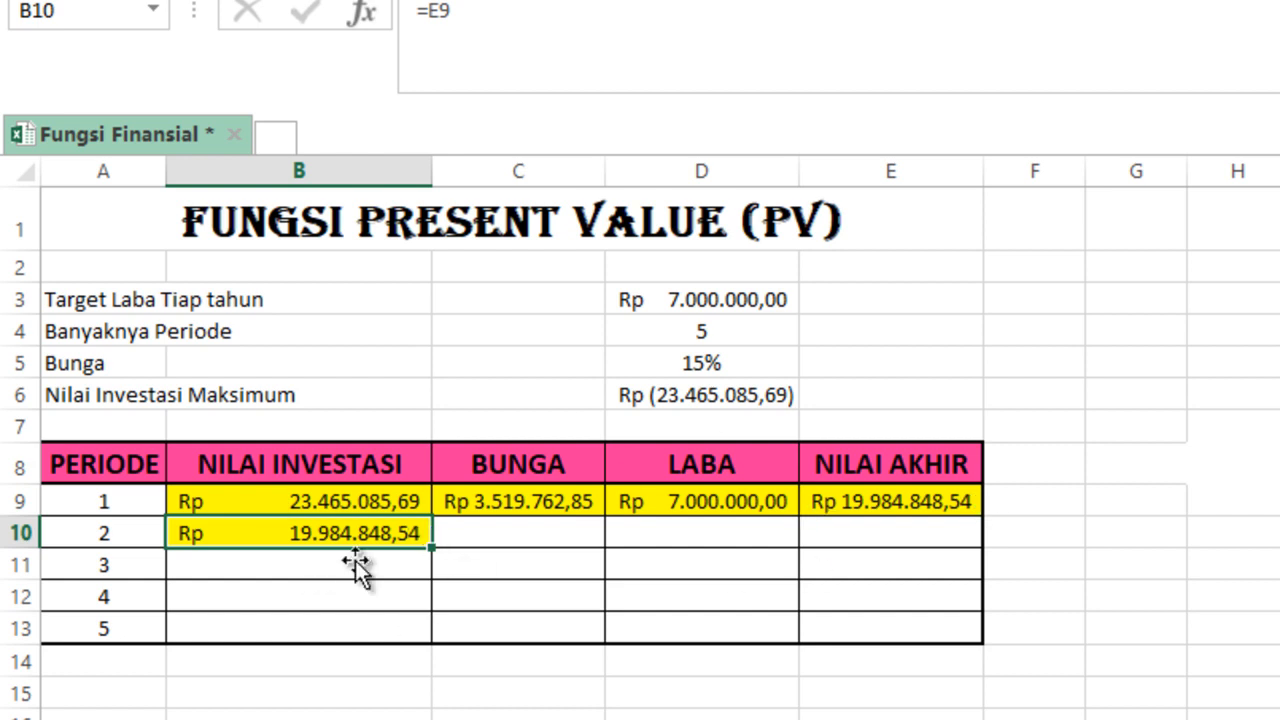
click(453, 600)
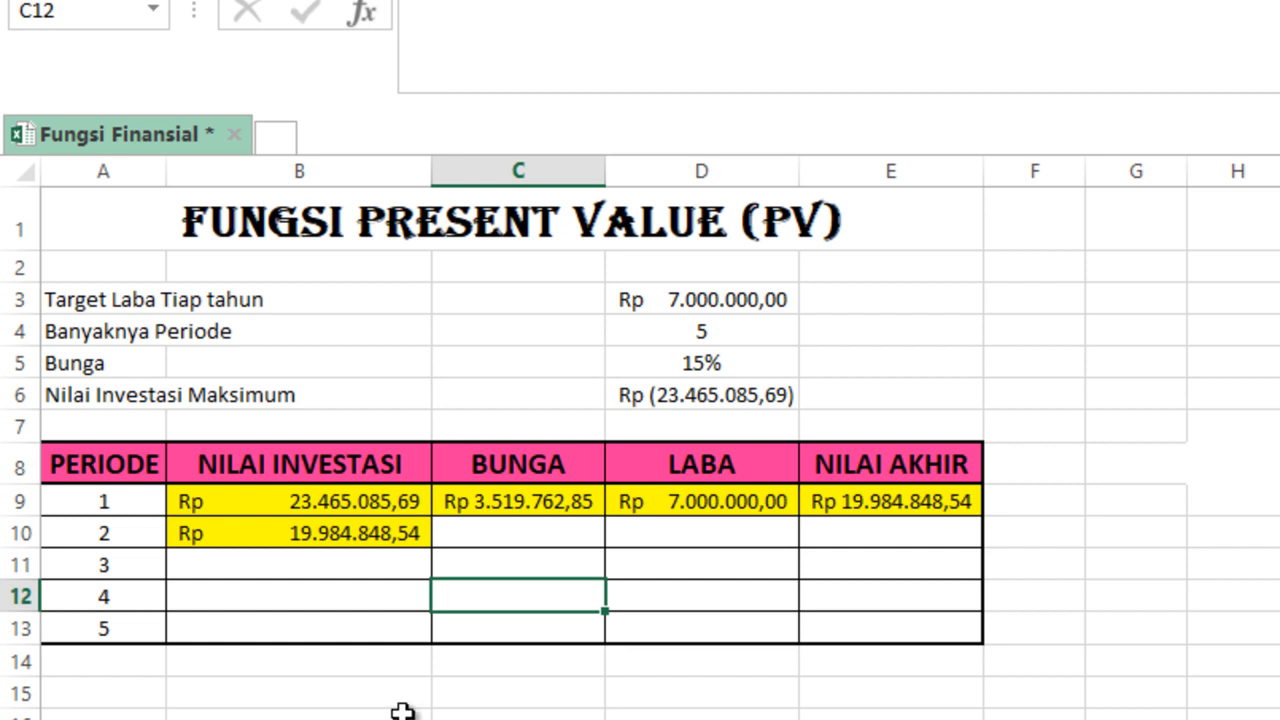
- Copy the Nilai Investasi formula in B10 and the Bunga formula in C9 down to period 5 in row 13
click(398, 535)
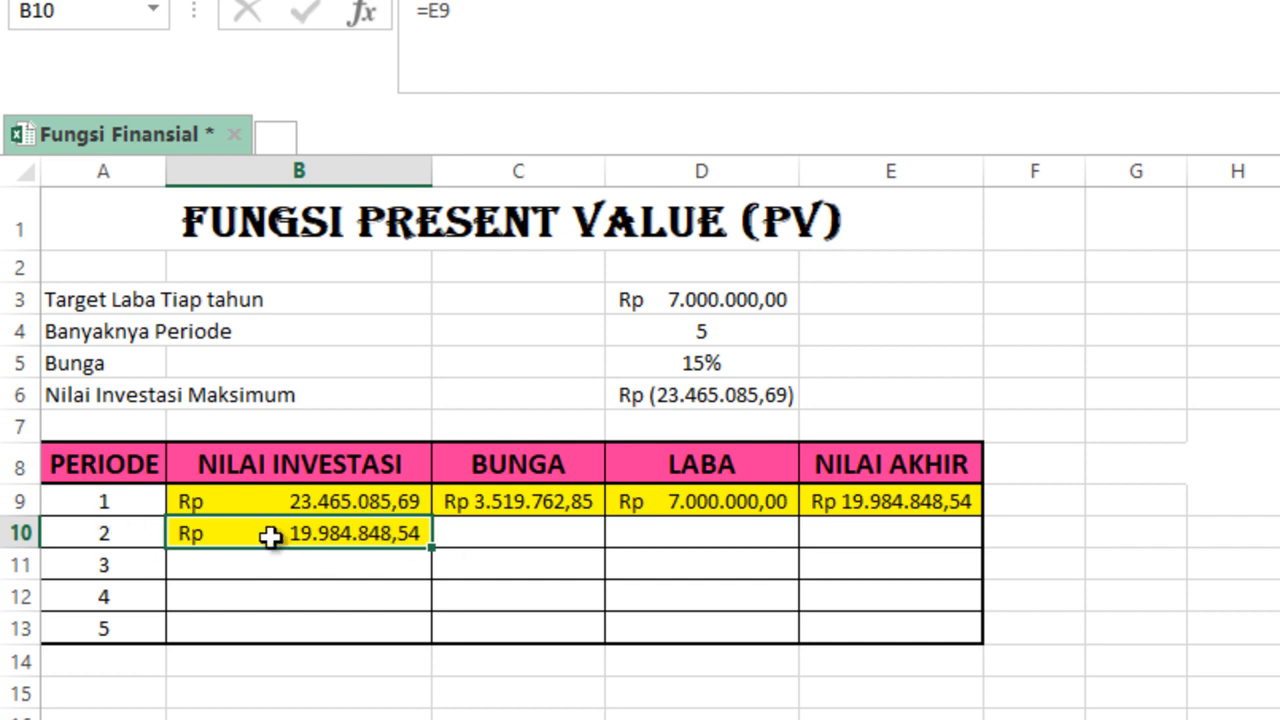
click(425, 499)
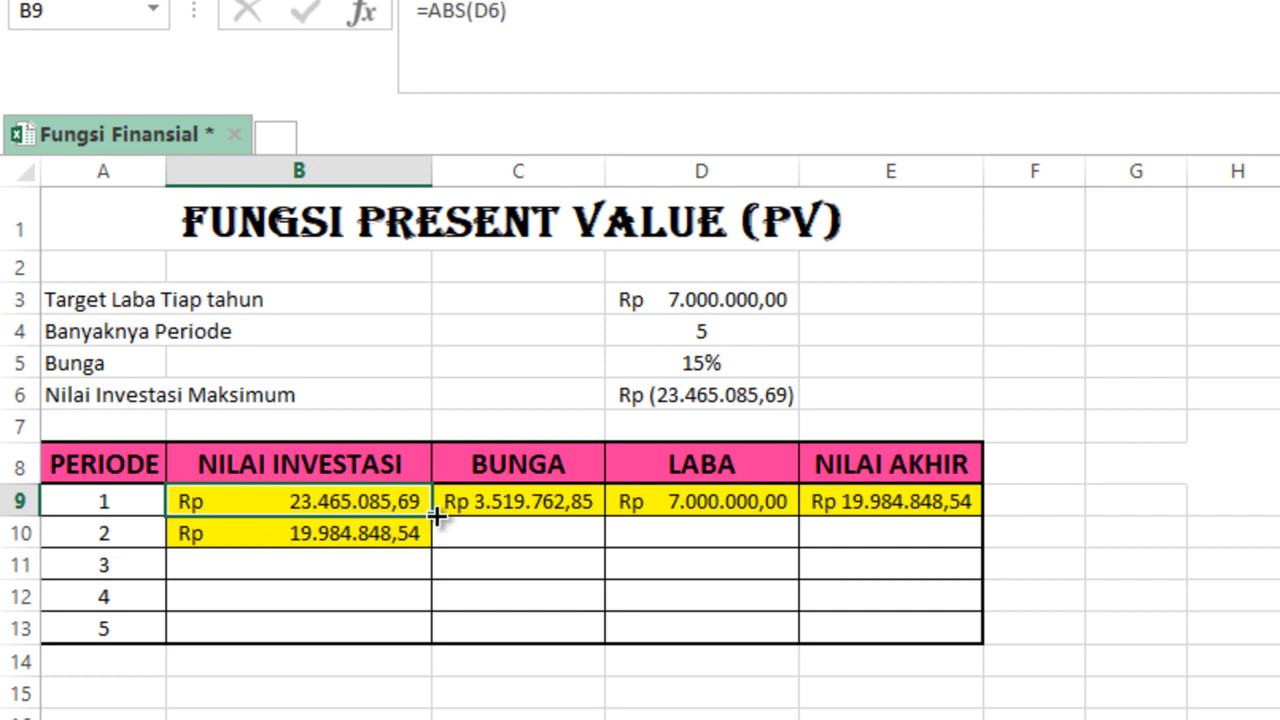
click(314, 537)
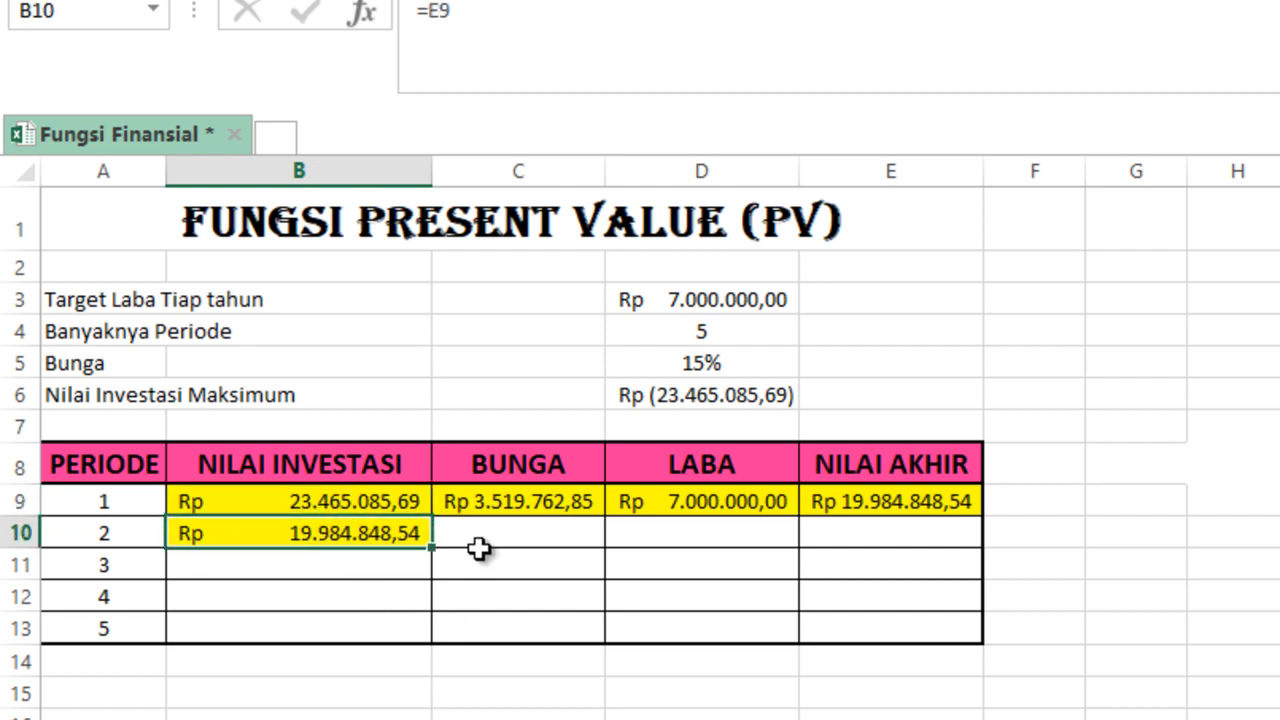
drag(431, 549, 432, 628)
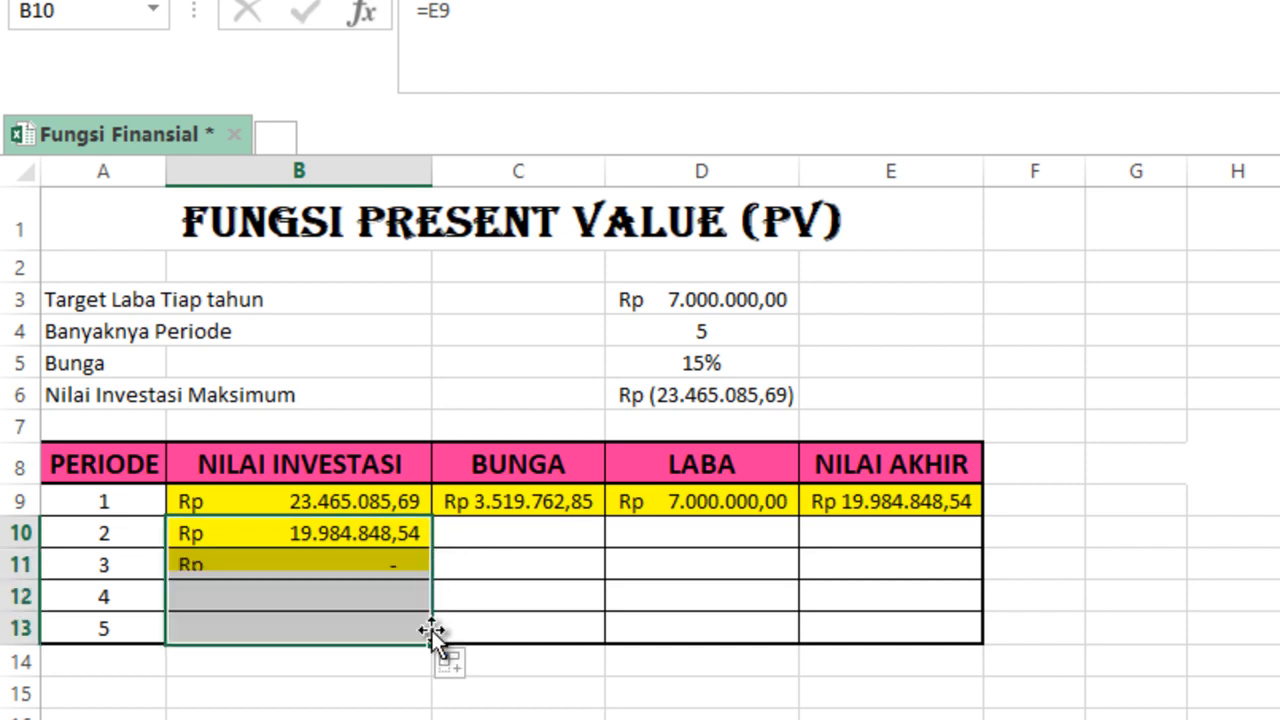
click(574, 499)
drag(611, 517, 608, 634)
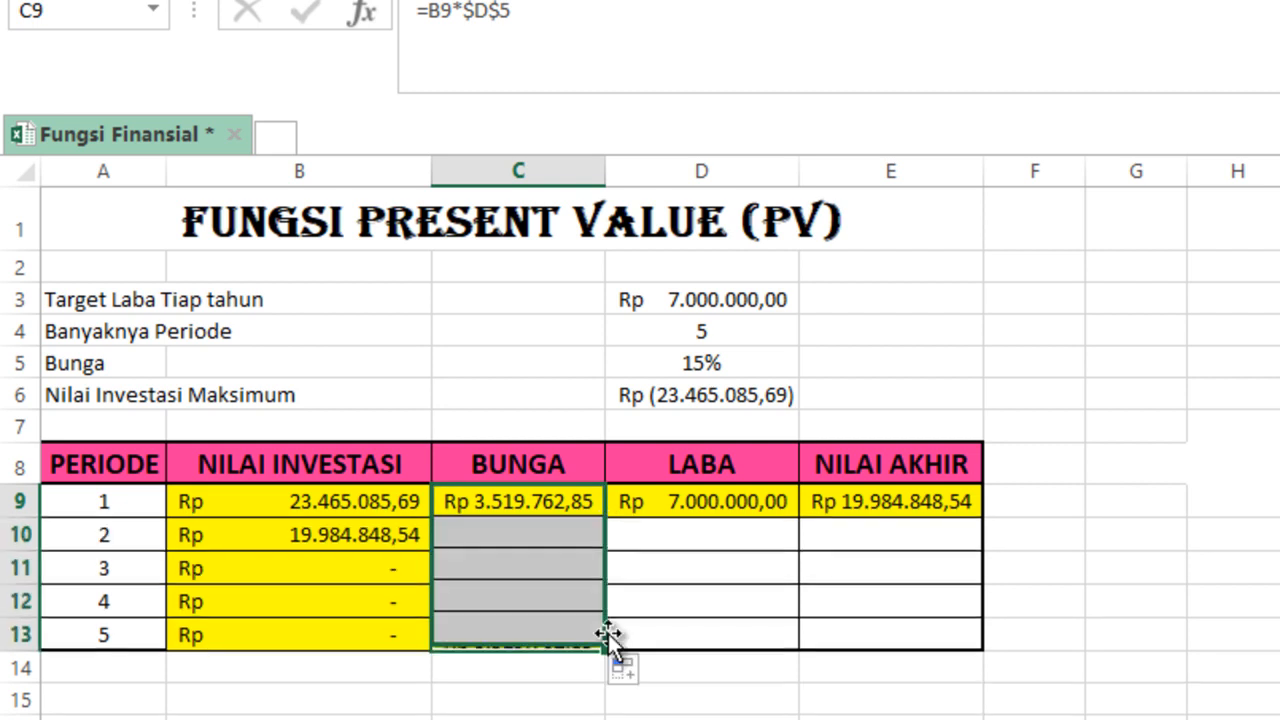
- Copy the Laba formula in D9 and the Nilai Akhir formula in E9 down to period 5 in row 13
click(729, 510)
drag(802, 535, 791, 640)
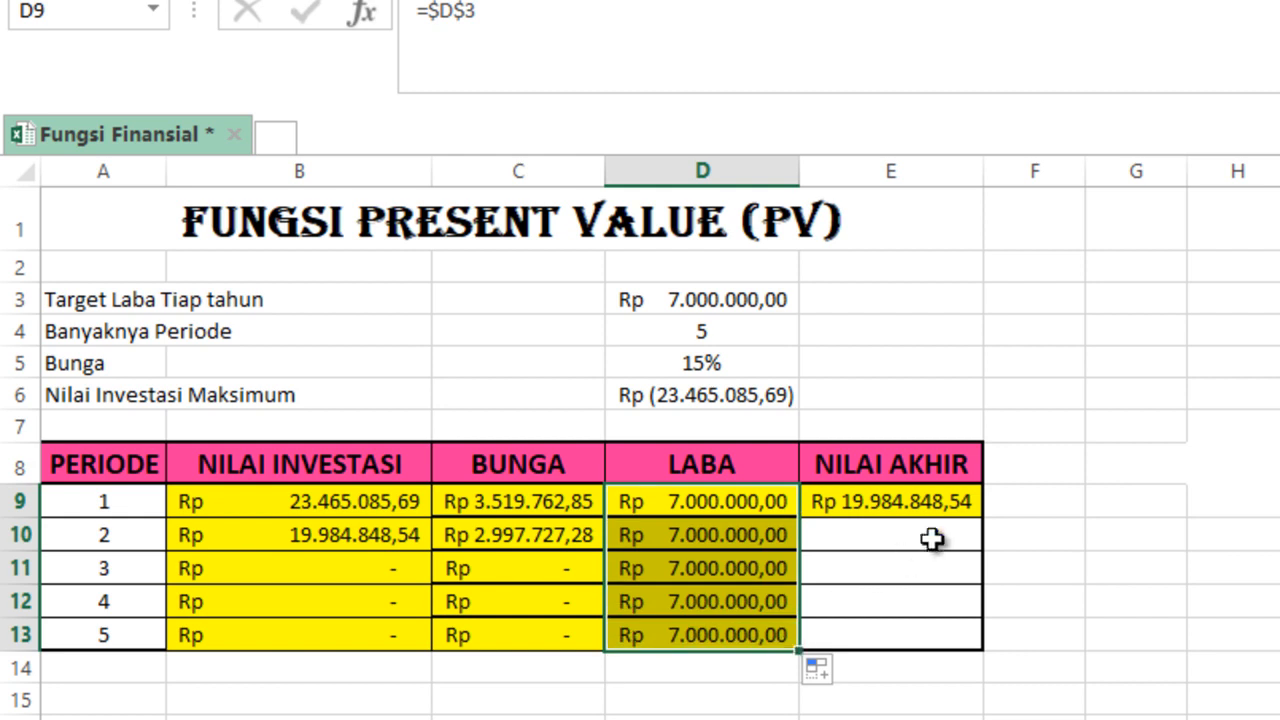
click(952, 510)
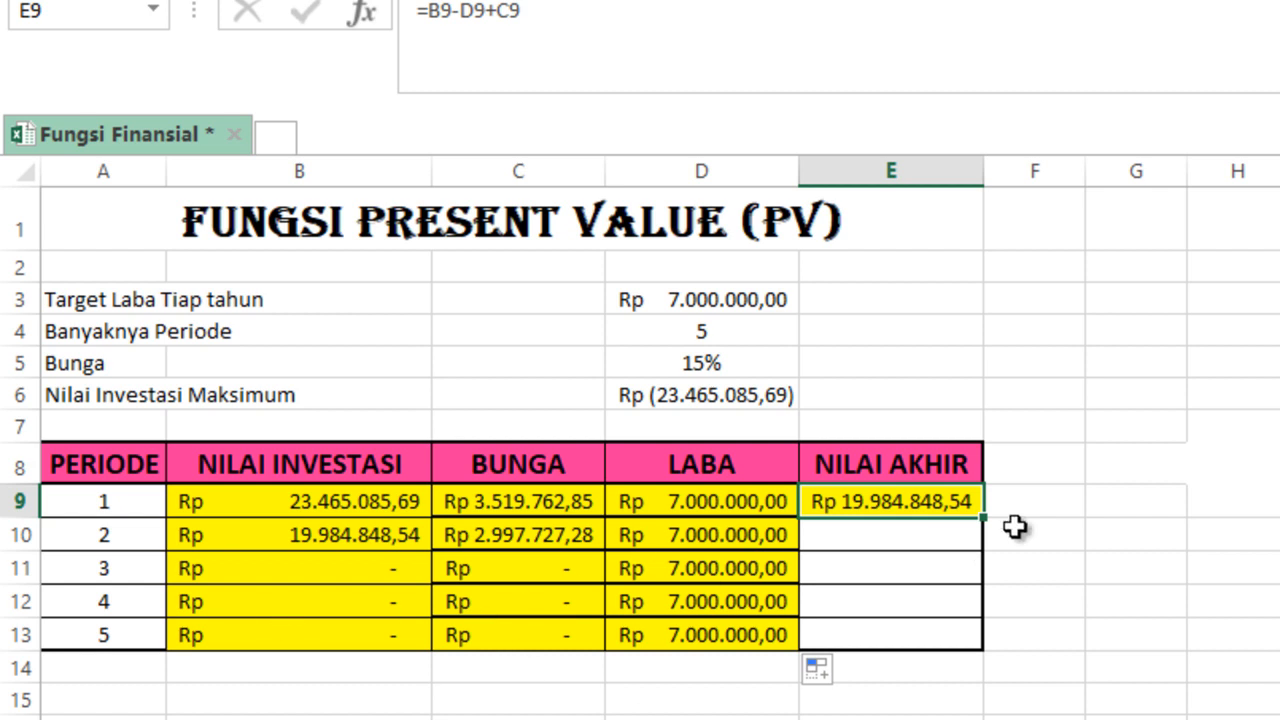
drag(985, 518, 973, 641)
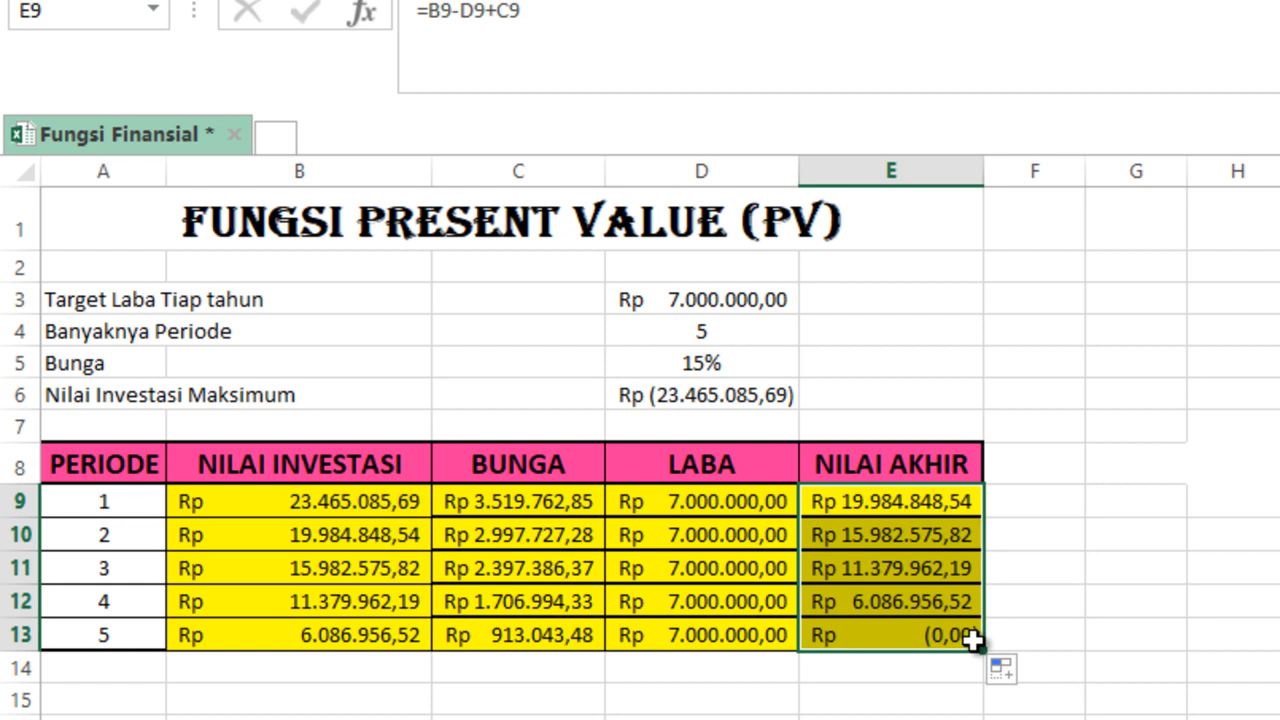
click(921, 706)
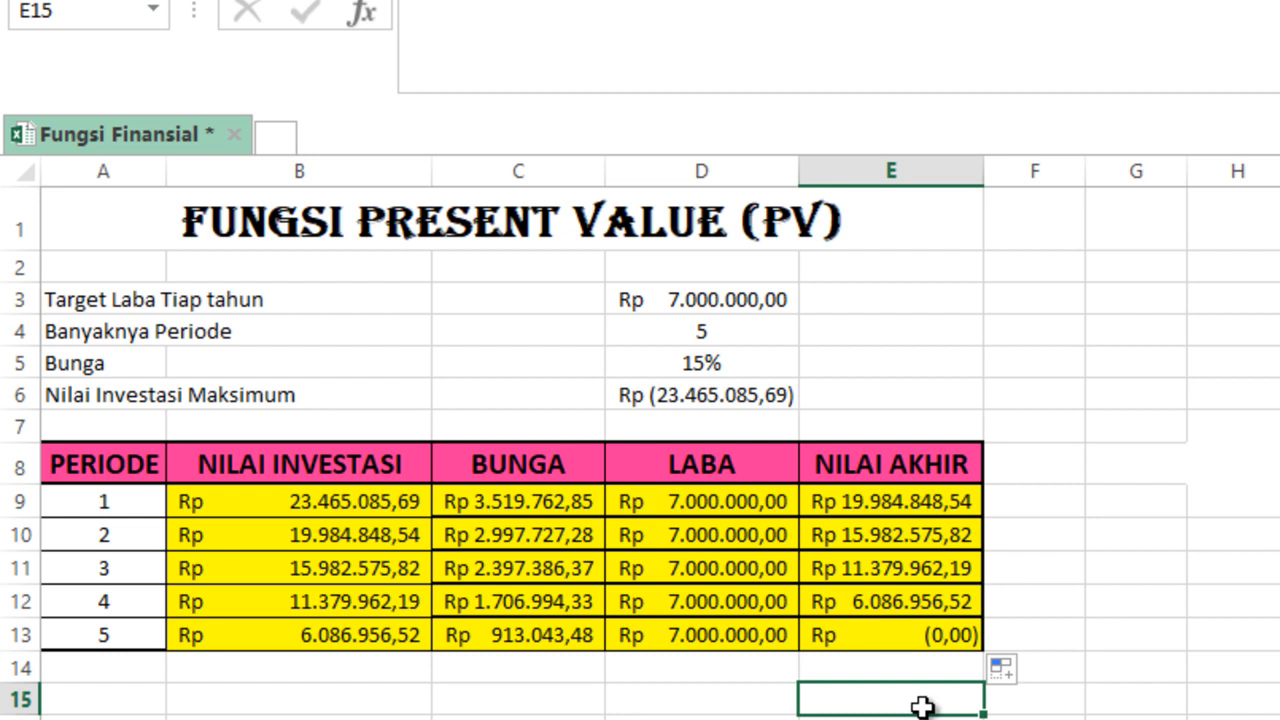
- Review period 5's Nilai Akhir in E13 against period 1's Nilai Investasi in B9 and the maximum investment in D6
click(855, 638)
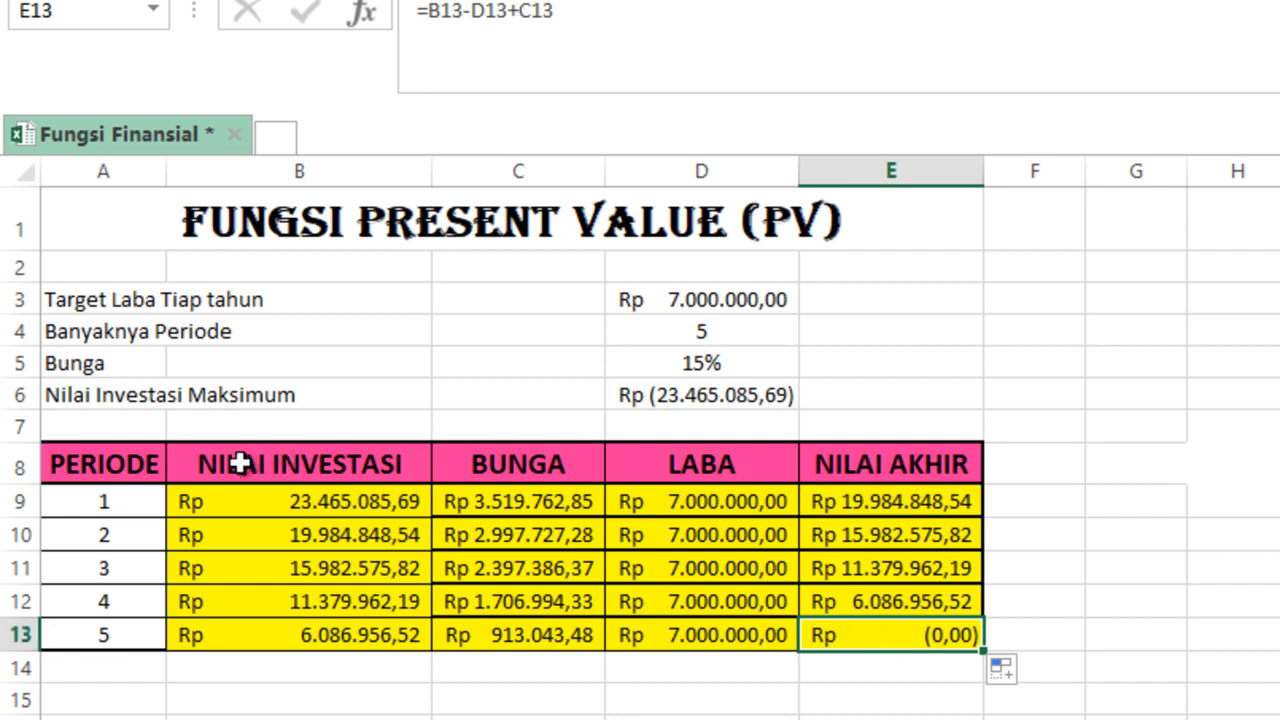
click(300, 502)
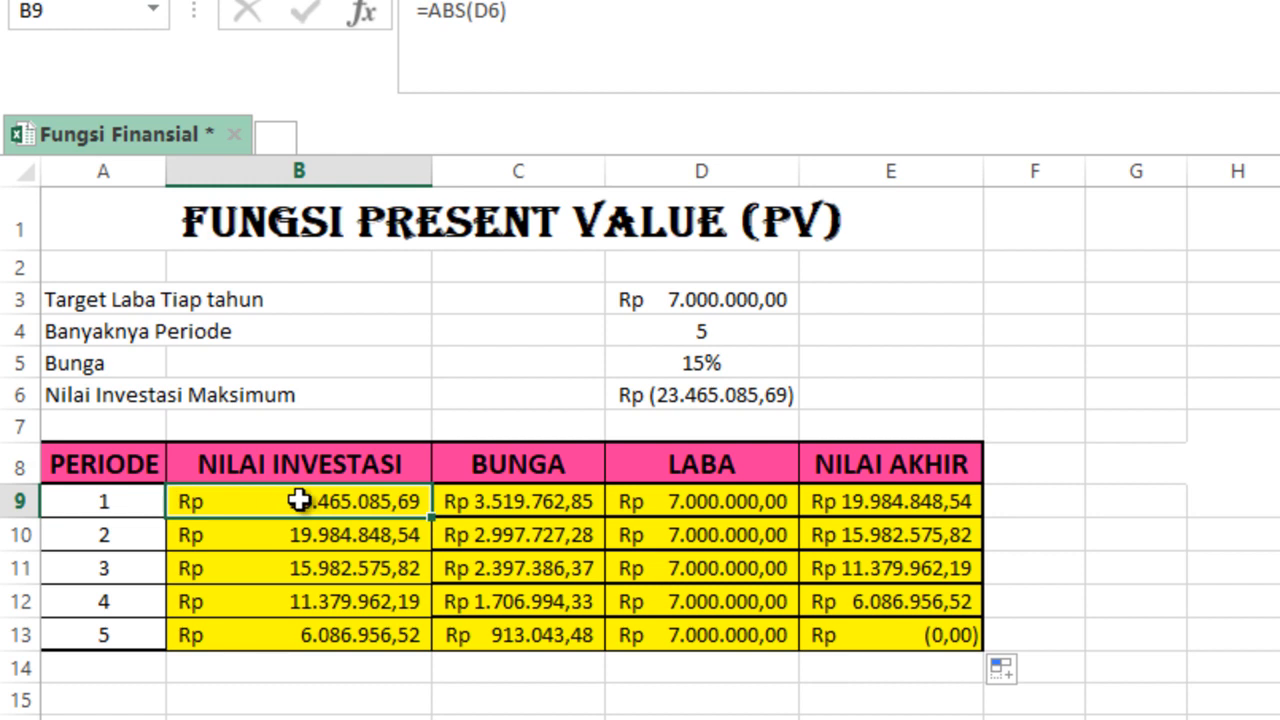
click(684, 396)
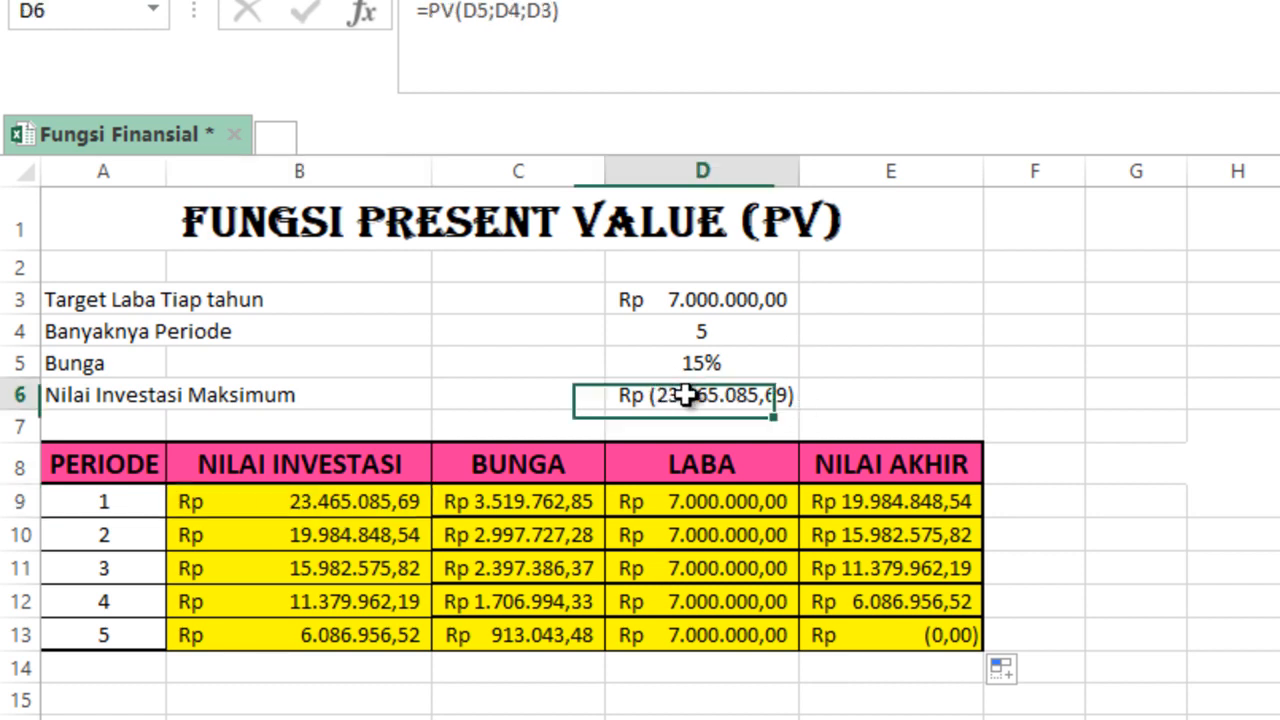
click(238, 506)
click(900, 640)
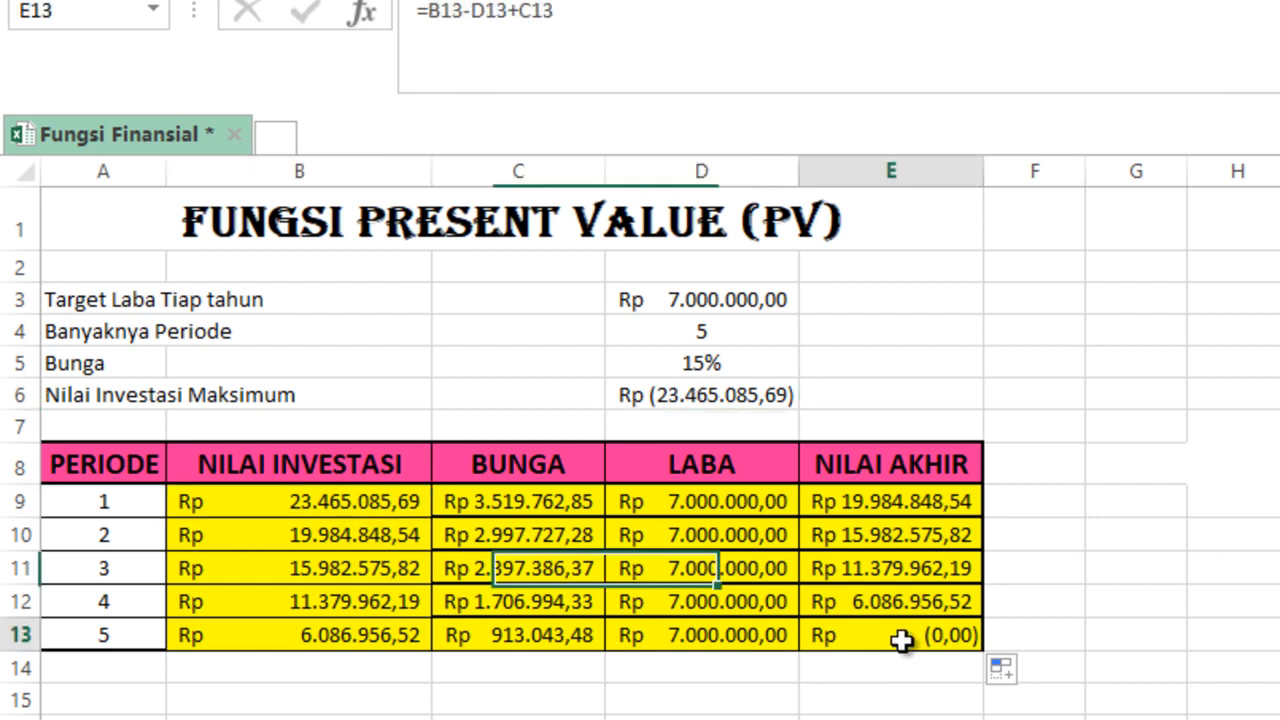
click(701, 701)
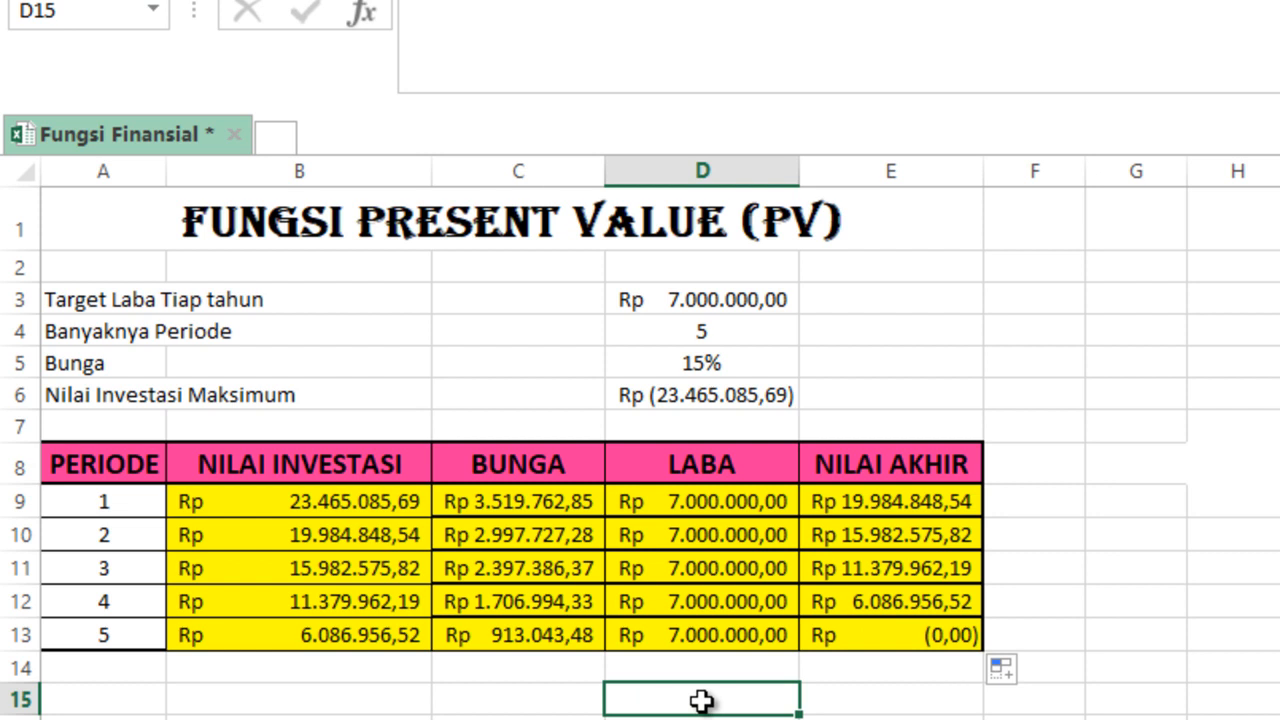
- Remove the yellow fill from the copied formula cells C10:E13 and B11:B13, keeping the highlight on B9:E9 and B10
drag(514, 531, 921, 624)
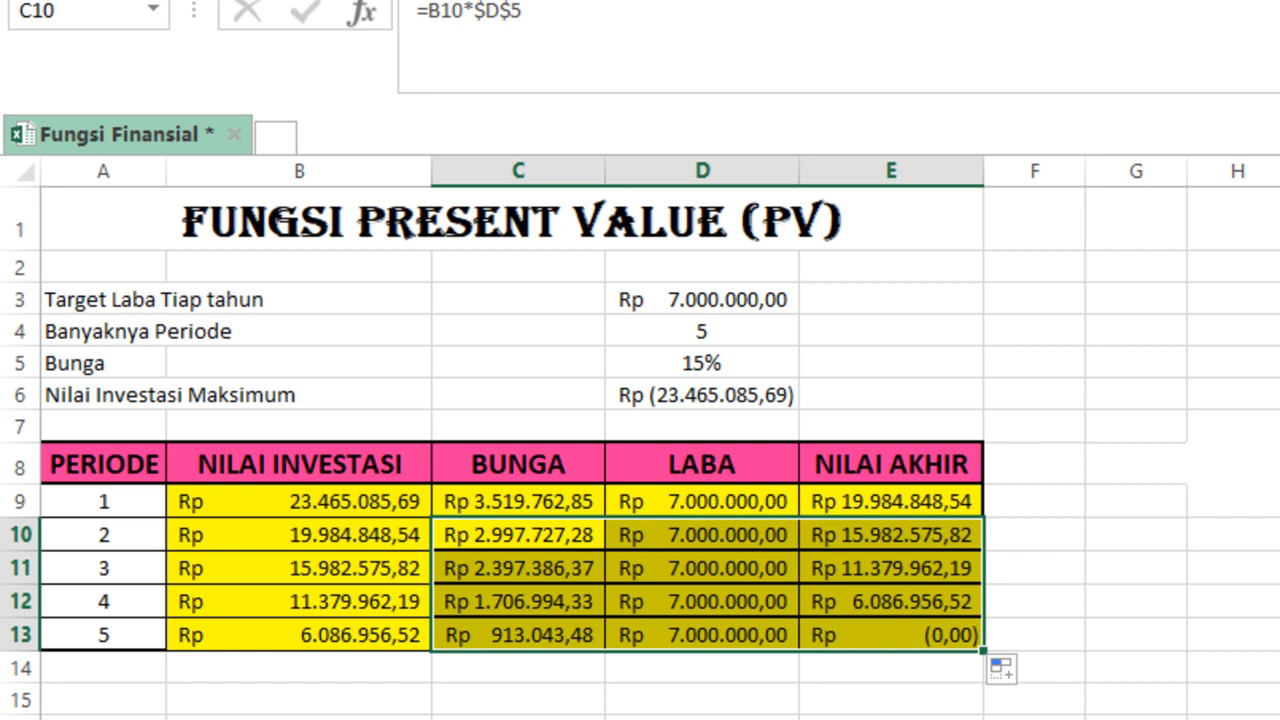
click(523, 10)
click(515, 246)
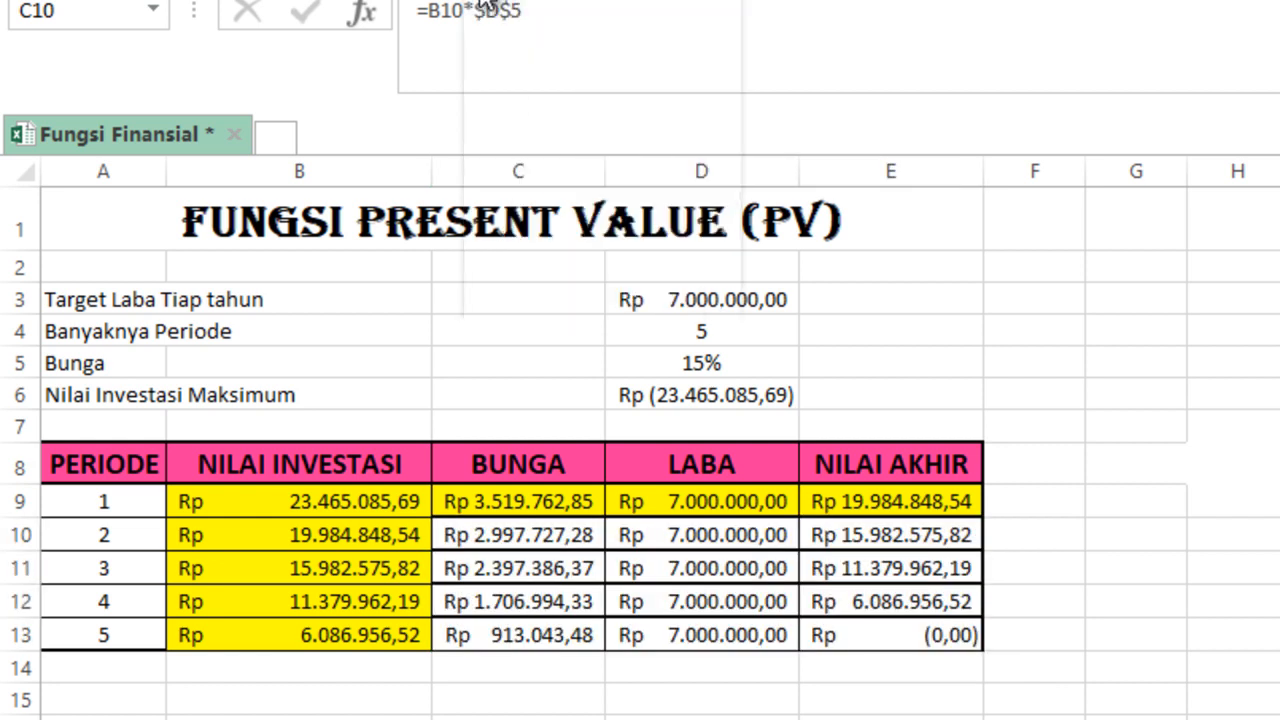
mouse_move(229, 563)
mouse_down()
mouse_move(380, 603)
mouse_move(371, 636)
mouse_up()
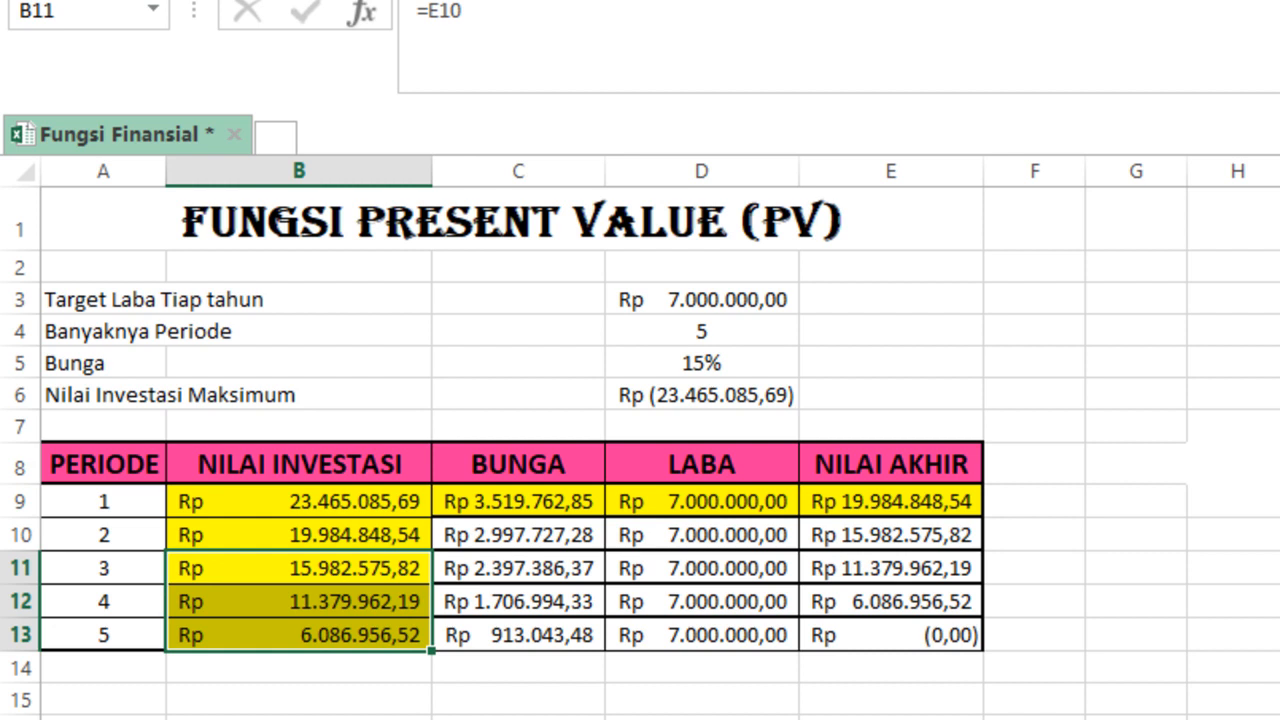
key(ctrl+v)
click(349, 500)
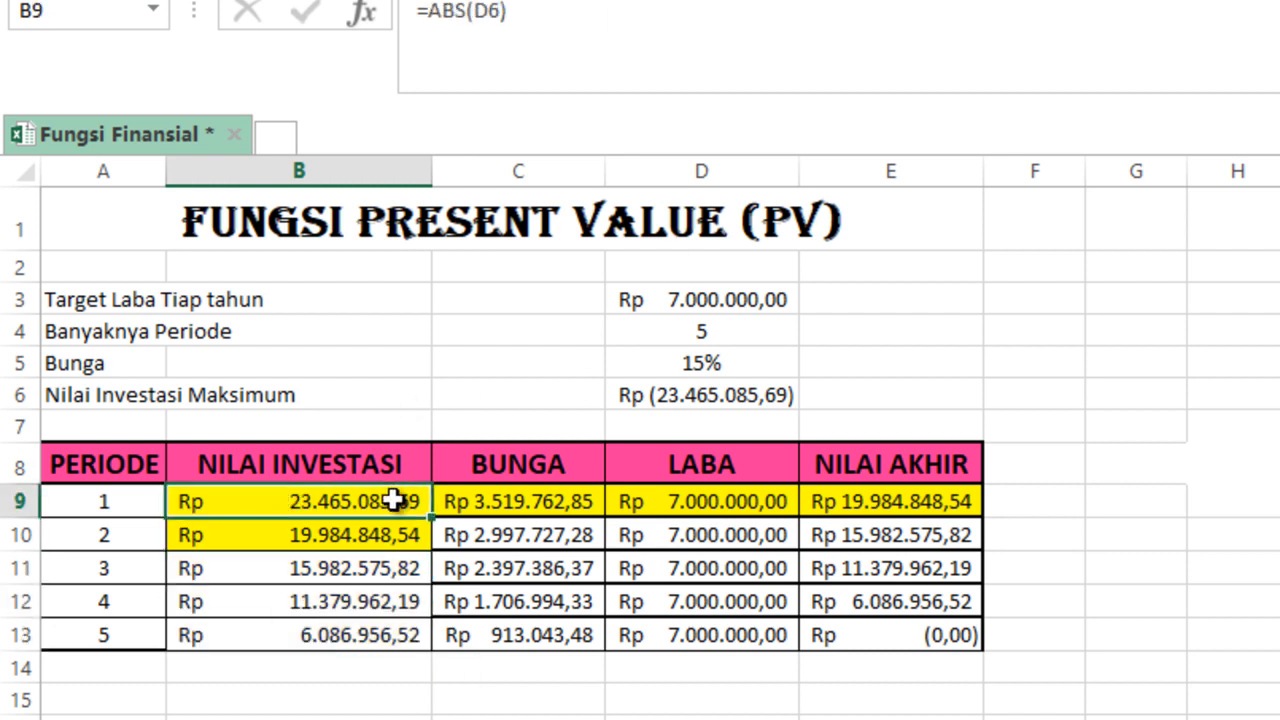
click(372, 540)
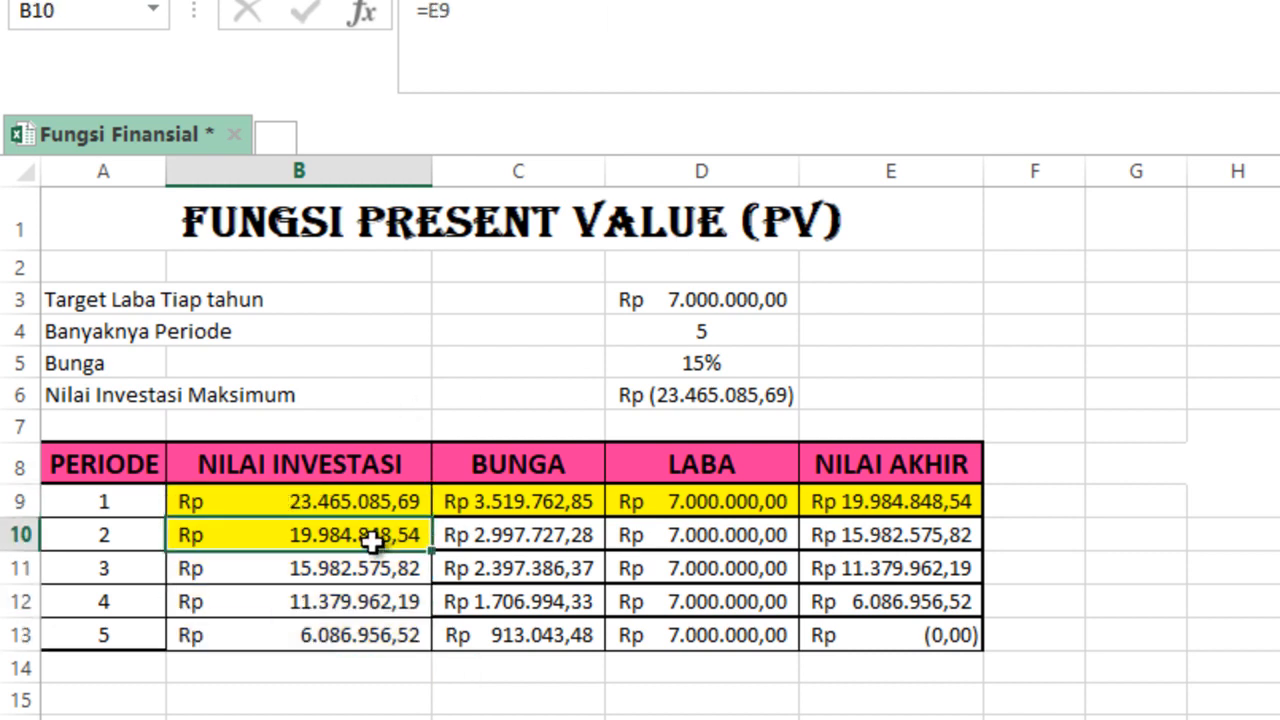